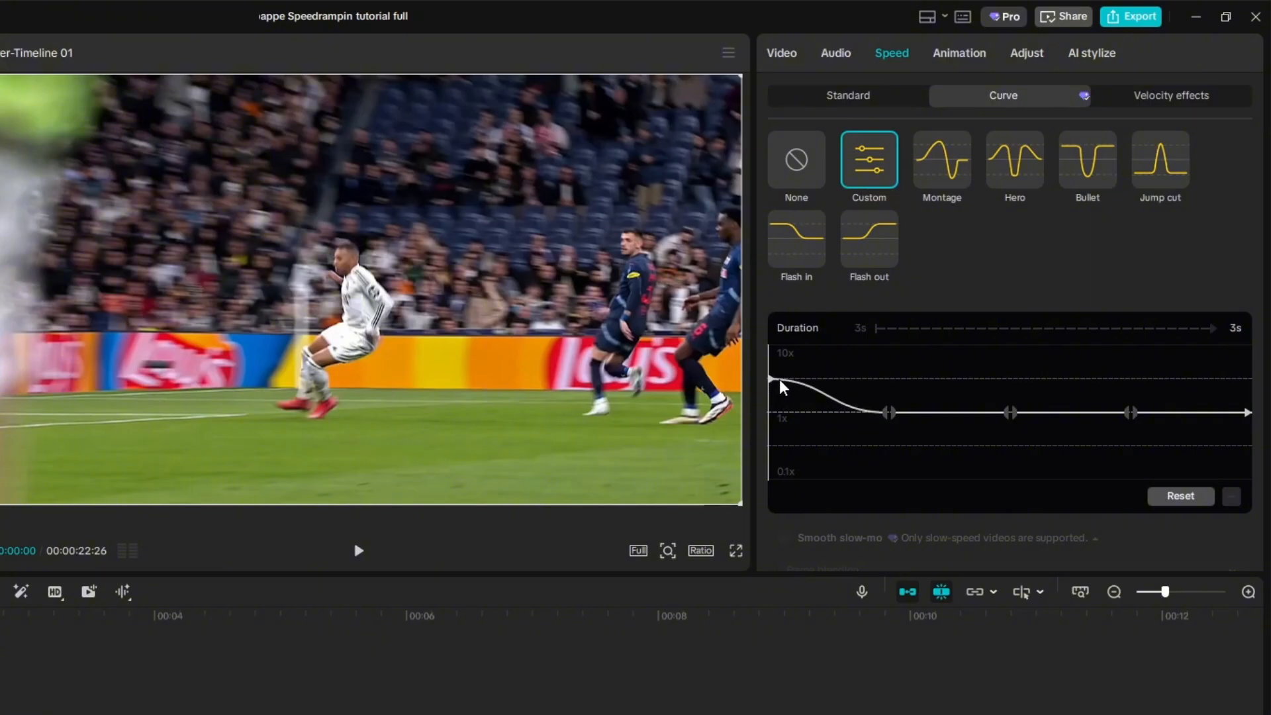
Level the start of the custom speed curve at 1x and delete its three middle points.
{"action": "mouse_move", "coordinate": [780, 378]}
{"action": "left_mouse_down"}
{"action": "mouse_move", "coordinate": [779, 364]}
{"action": "mouse_move", "coordinate": [771, 467]}
{"action": "mouse_move", "coordinate": [764, 415]}
{"action": "left_mouse_up"}
{"action": "left_click", "coordinate": [888, 412]}
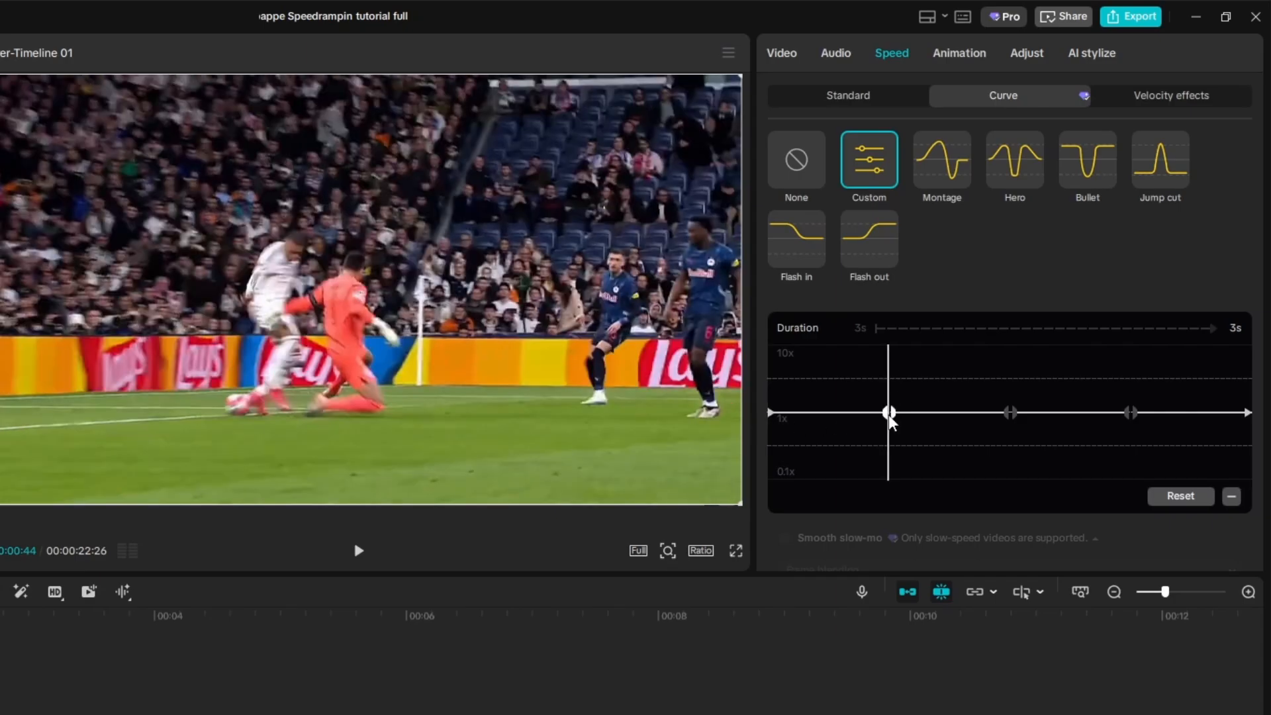
{"action": "left_click", "coordinate": [1009, 413]}
{"action": "left_click", "coordinate": [1229, 498]}
{"action": "left_click", "coordinate": [1131, 413]}
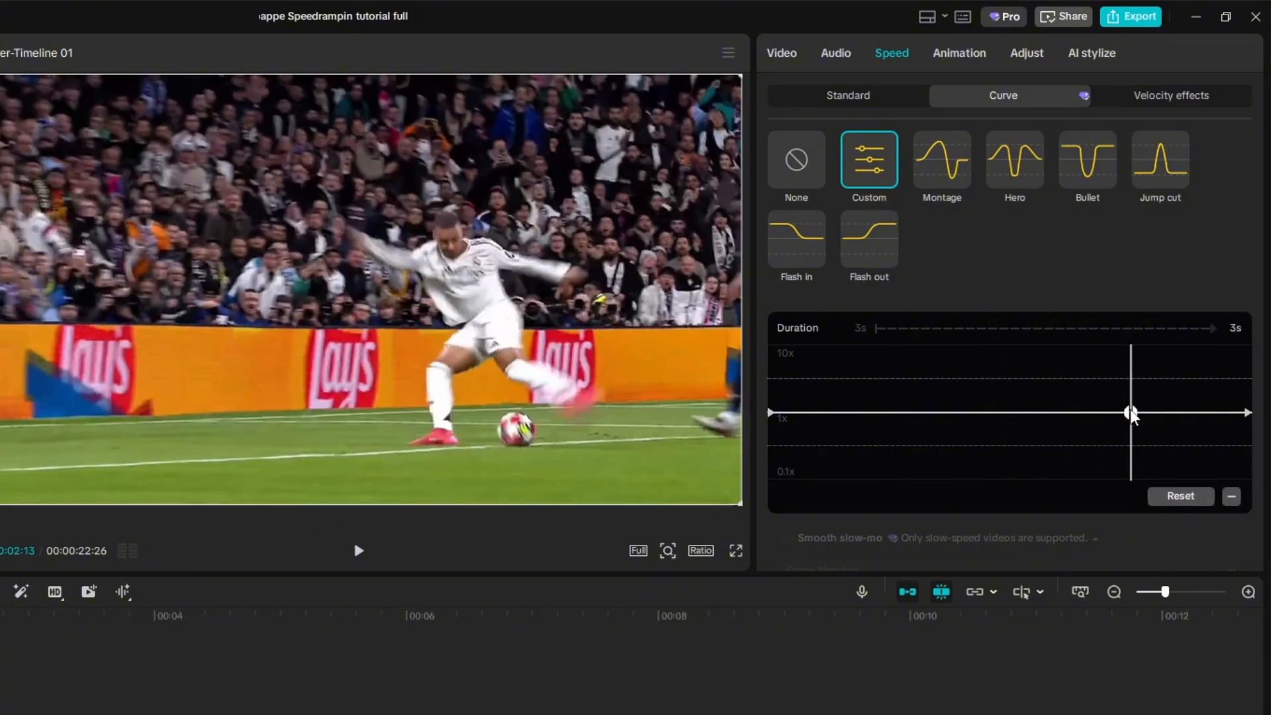
{"action": "left_click", "coordinate": [1230, 497]}
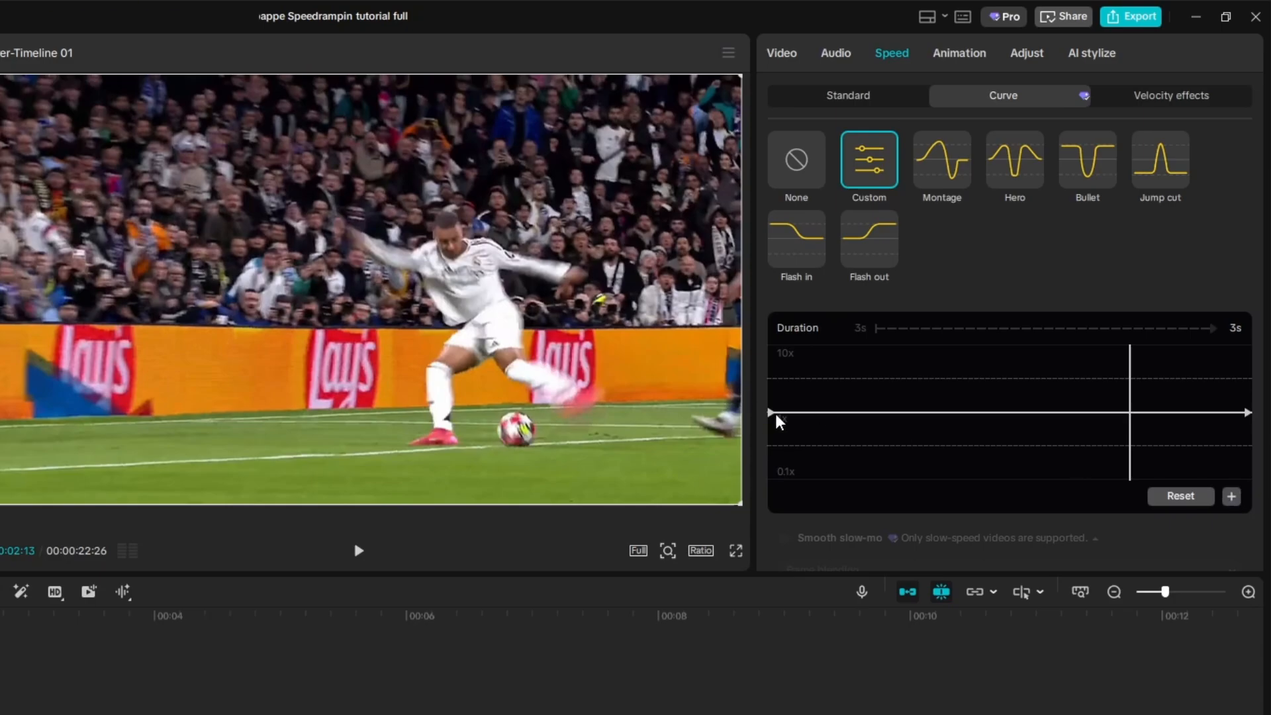
Raise the curve's start point slightly above 1x and lower its end point to the dashed guide between 1x and 0.1x.
{"action": "left_click_drag", "start_coordinate": [770, 410], "coordinate": [770, 403]}
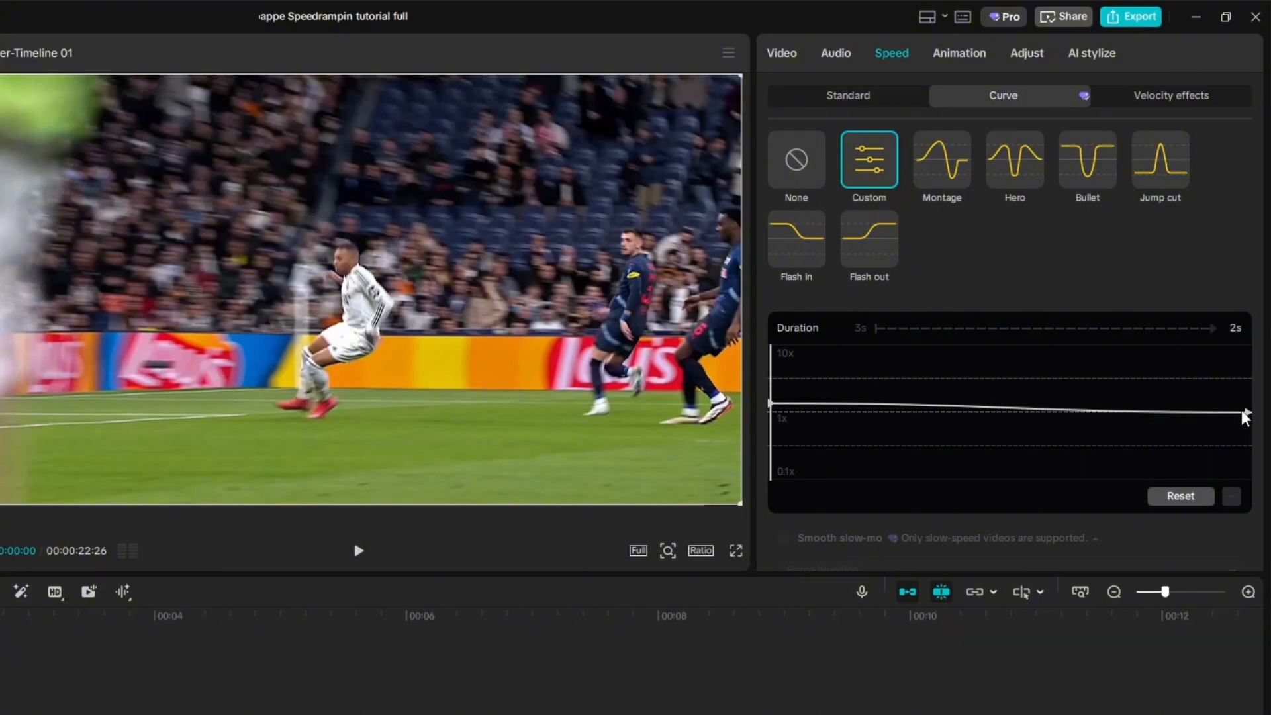
{"action": "left_click_drag", "start_coordinate": [1247, 411], "coordinate": [1246, 445]}
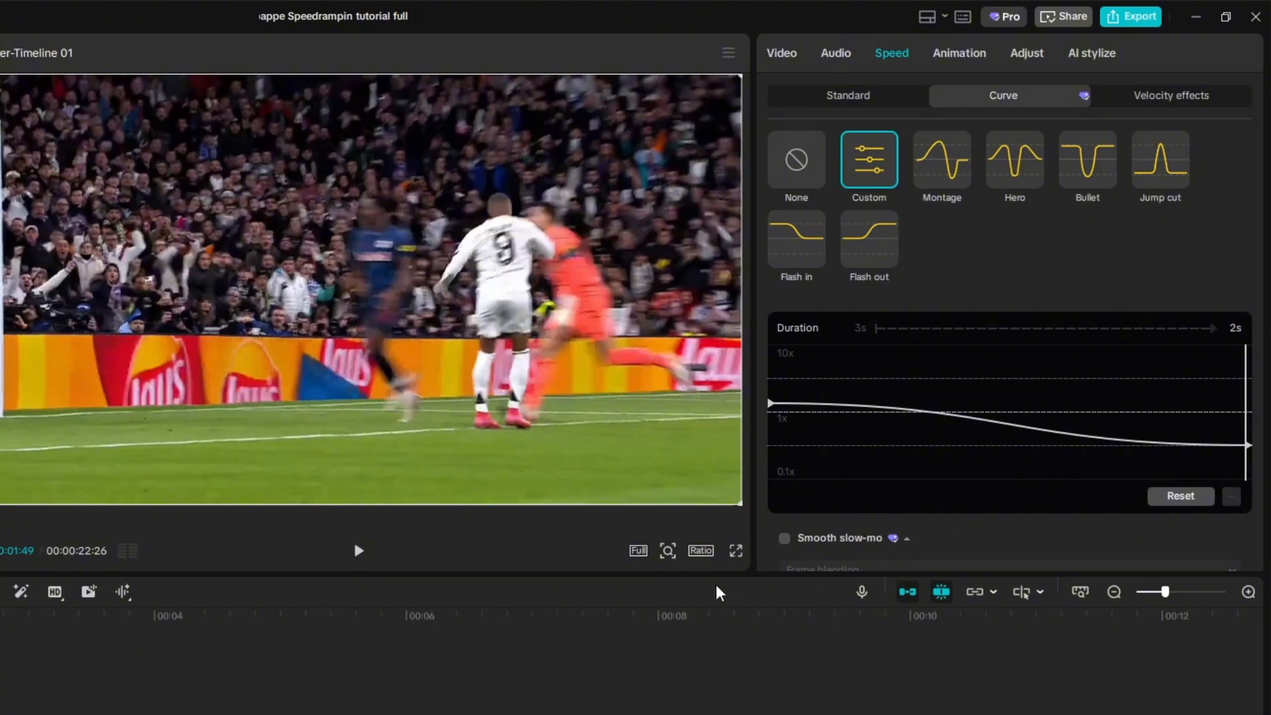
Try Smooth slow-mo with Frame blending on the clip, and turn it back off.
{"action": "scroll", "coordinate": [982, 523], "scroll_direction": "down", "scroll_amount": 1}
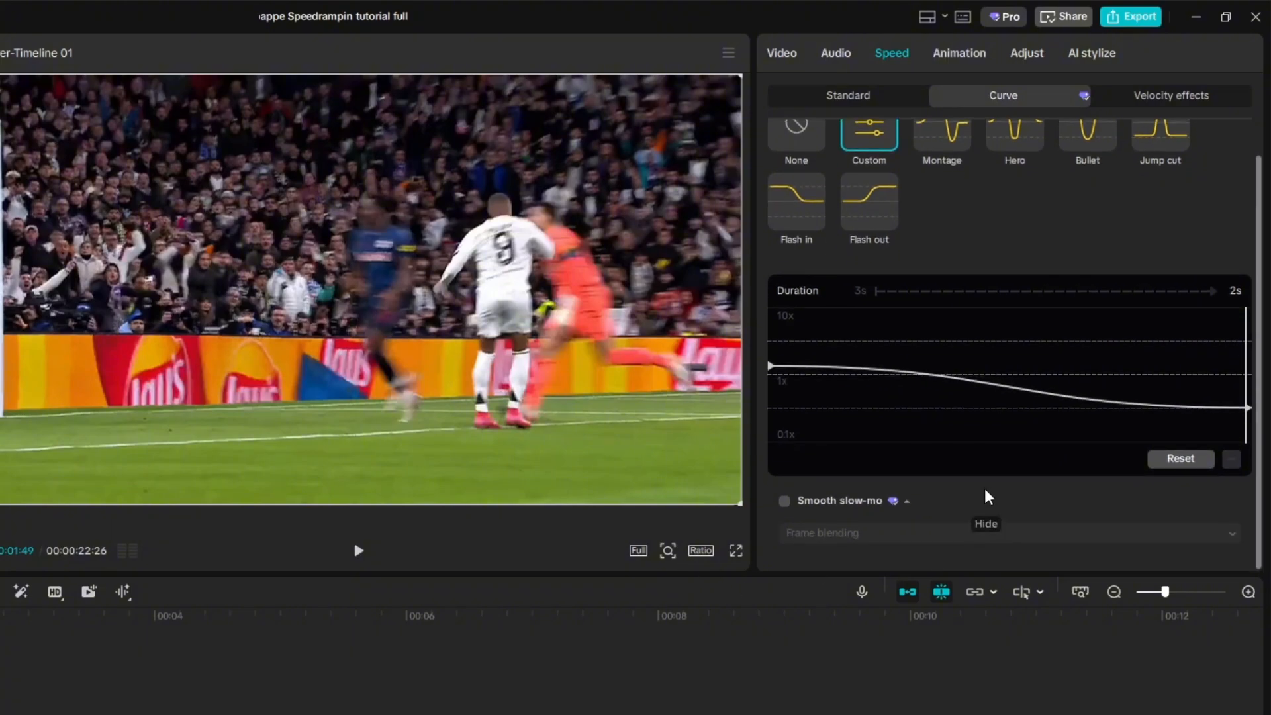
{"action": "left_click", "coordinate": [784, 501]}
{"action": "left_click", "coordinate": [886, 533]}
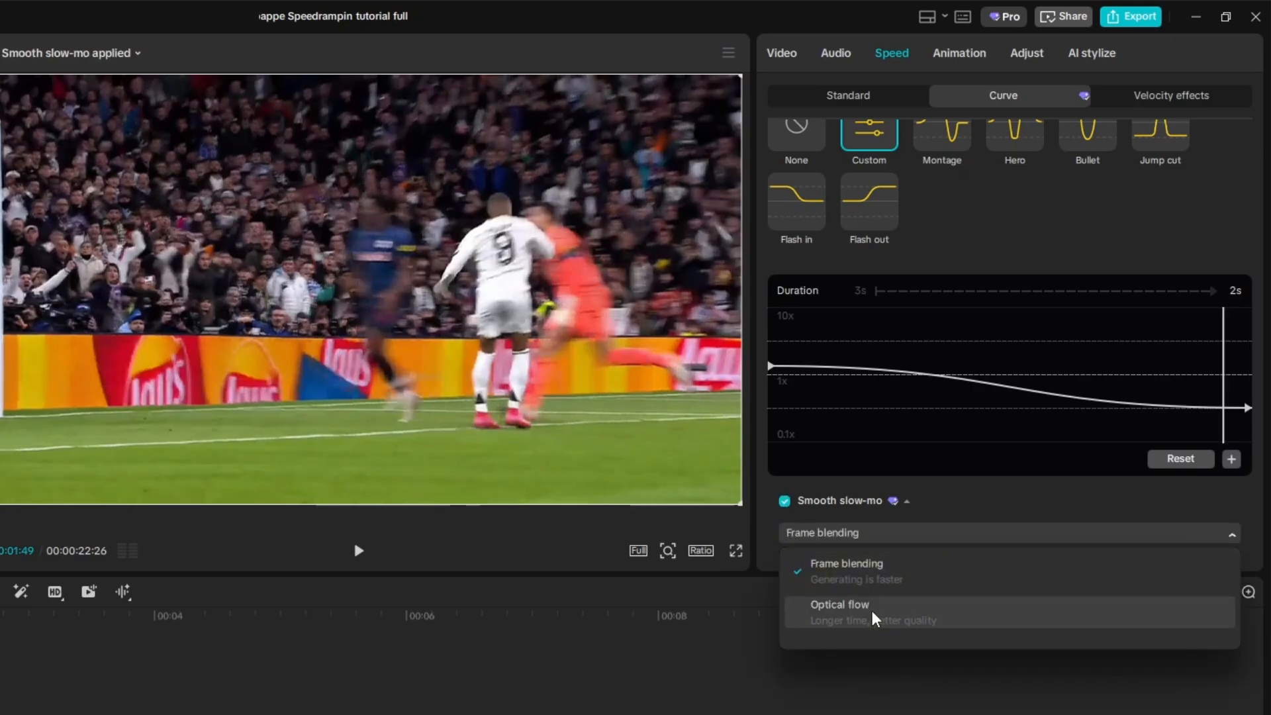
{"action": "left_click", "coordinate": [861, 562]}
{"action": "left_click", "coordinate": [783, 501]}
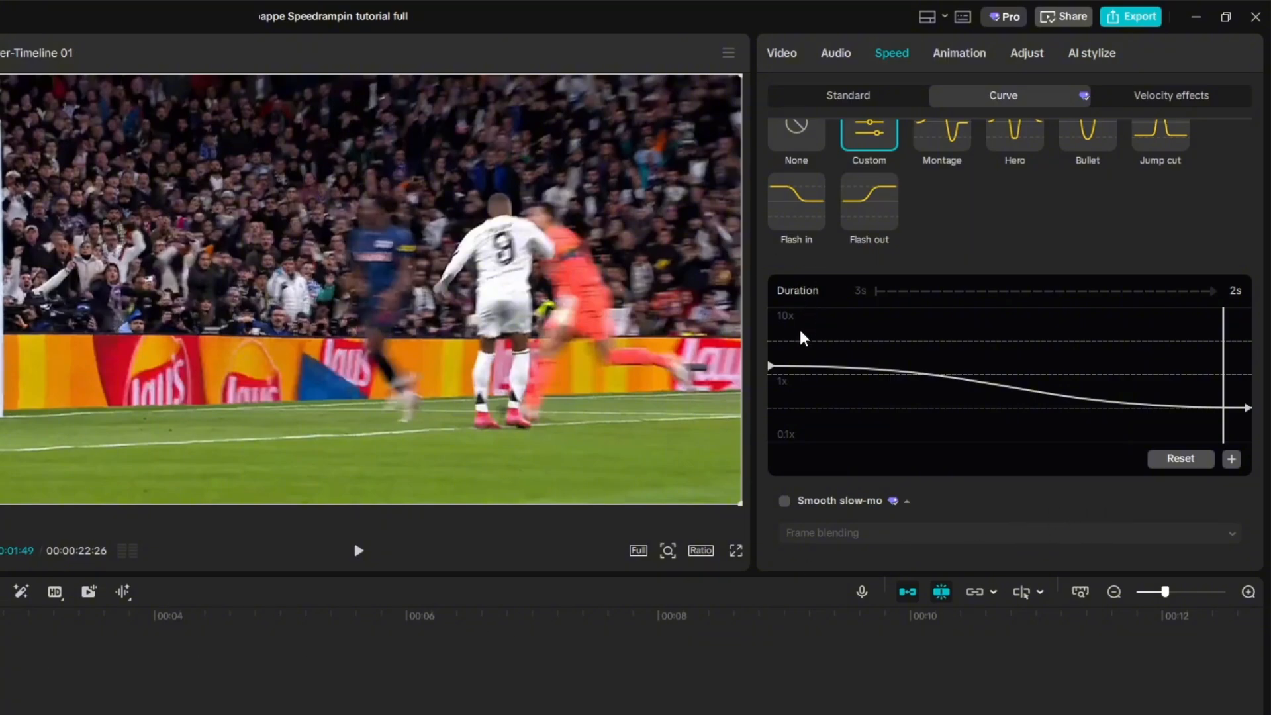
Play the clip from its start to preview the fast-to-slow ramp.
{"action": "left_click_drag", "start_coordinate": [799, 330], "coordinate": [756, 328]}
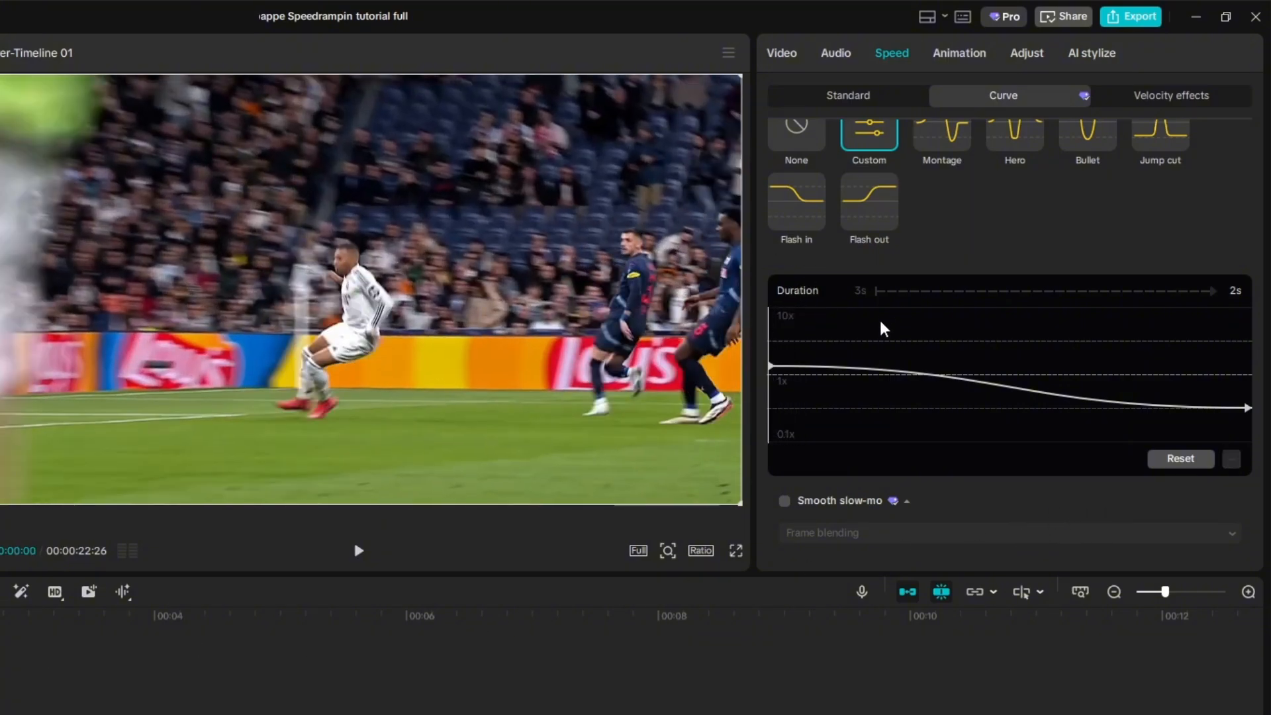
{"action": "key", "text": "space"}
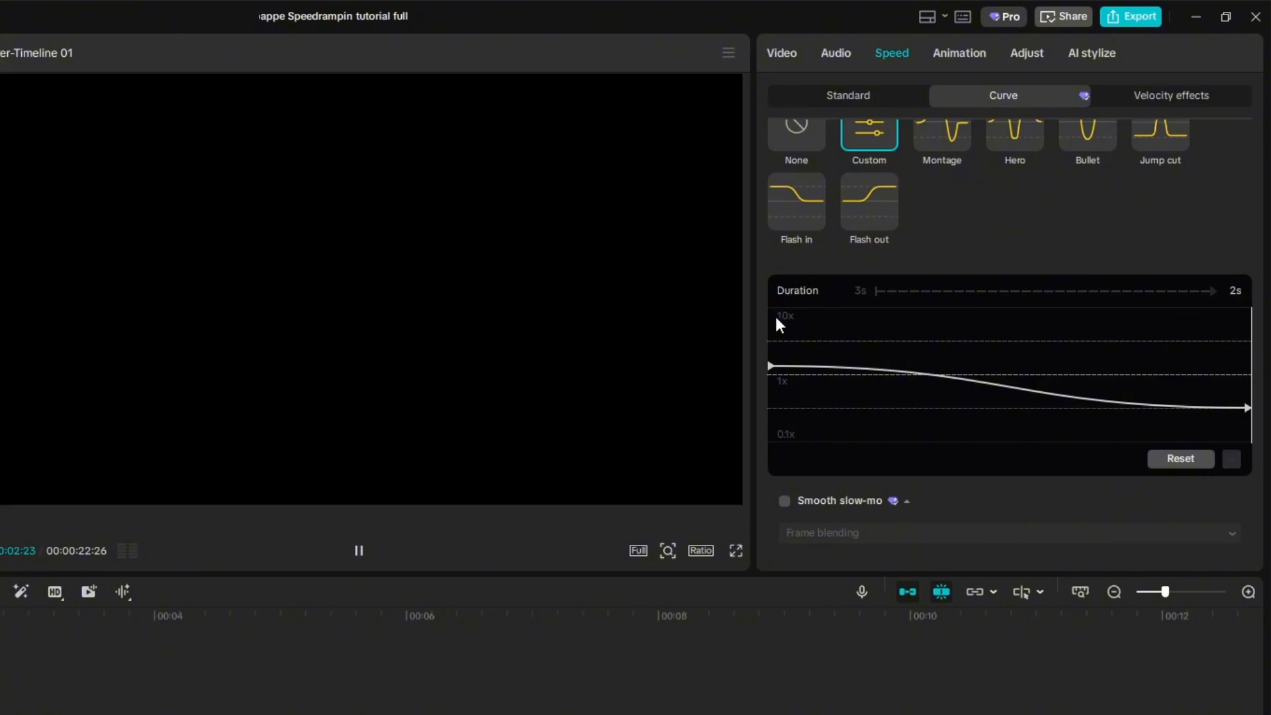
{"action": "left_click", "coordinate": [802, 313]}
Reverse the ramp by lowering the start point below 1x and raising the end point above 1x, and preview the slow-to-fast result.
{"action": "left_click_drag", "start_coordinate": [770, 364], "coordinate": [766, 406]}
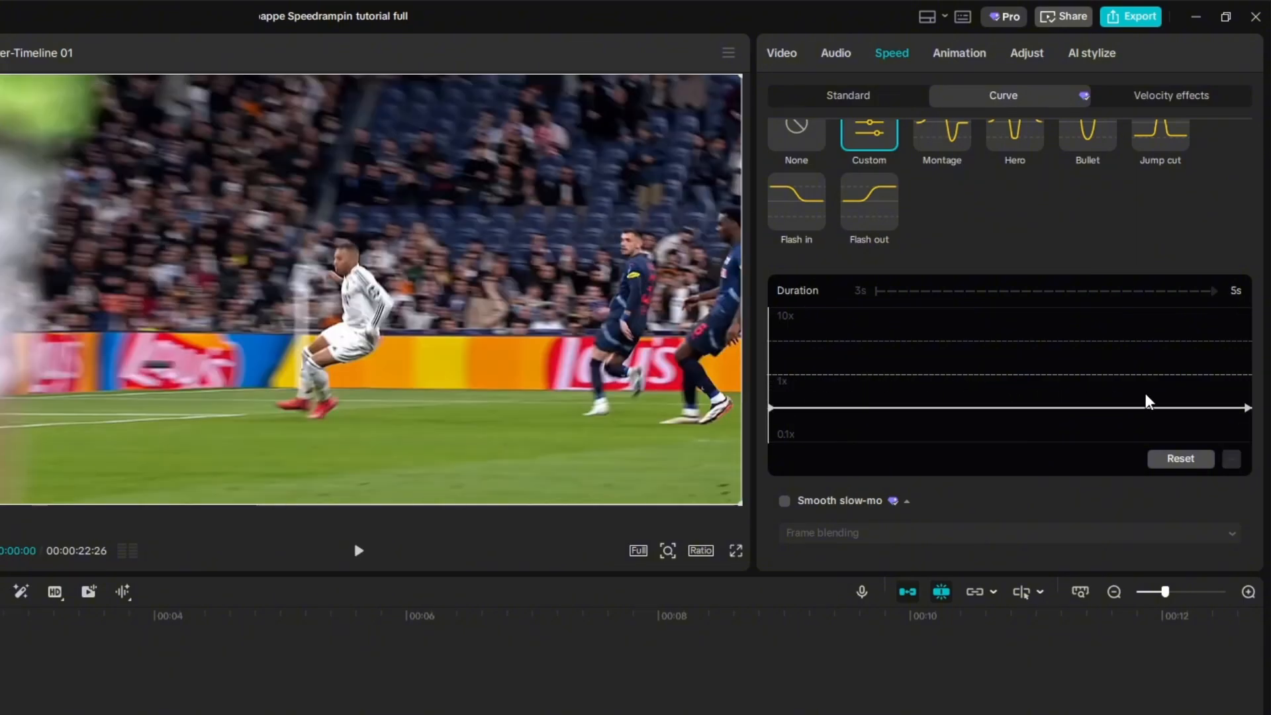
{"action": "left_click_drag", "start_coordinate": [1245, 405], "coordinate": [1248, 364]}
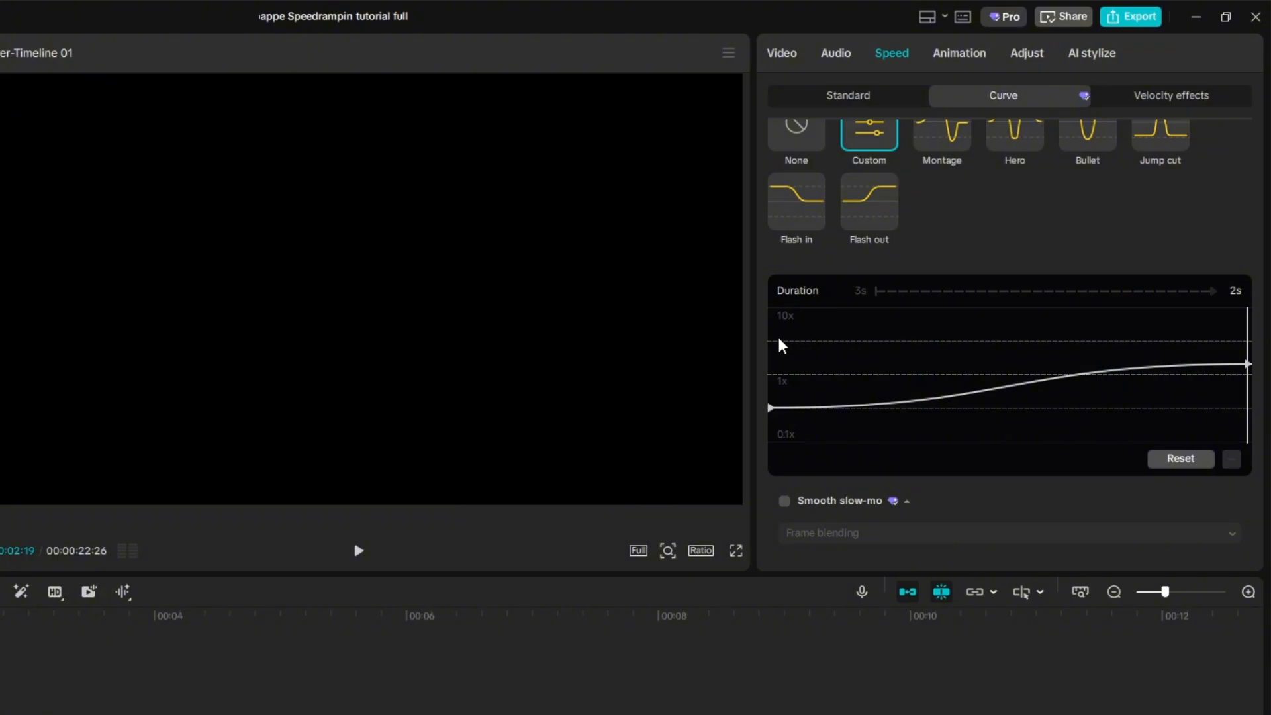
{"action": "left_click", "coordinate": [770, 339]}
{"action": "key", "text": "space"}
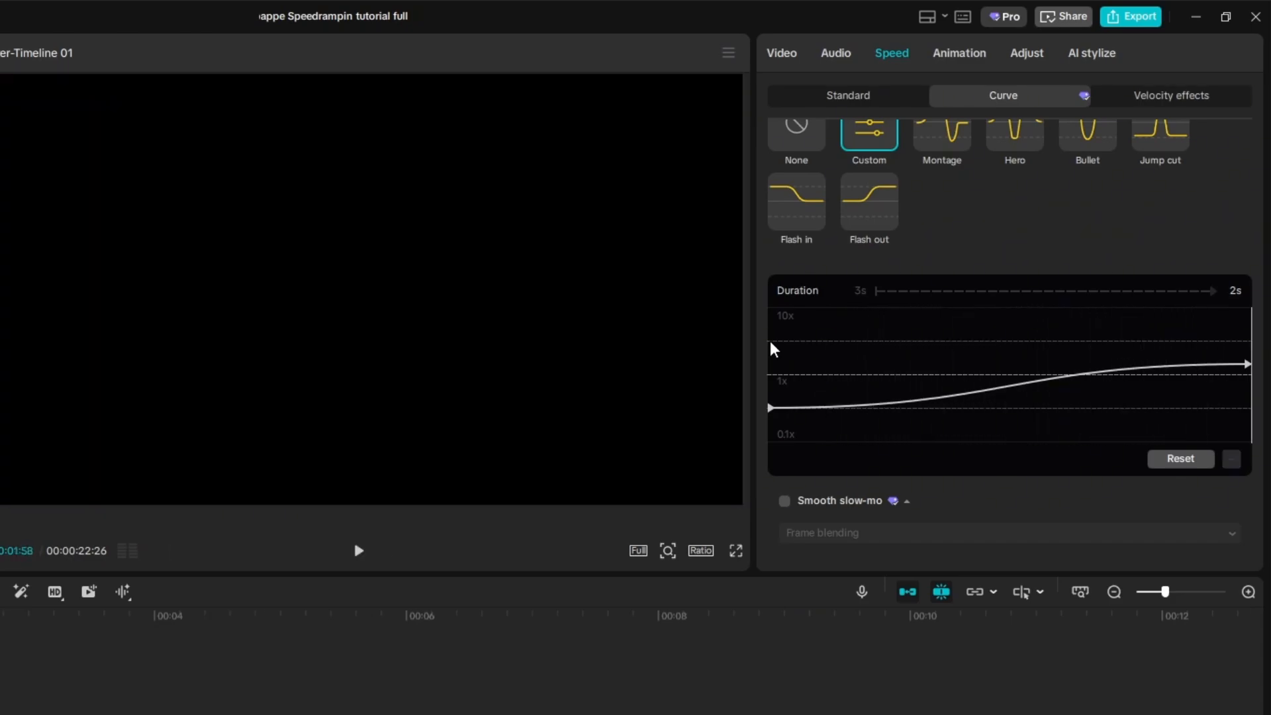
{"action": "left_click", "coordinate": [1149, 342]}
{"action": "left_click", "coordinate": [1107, 341]}
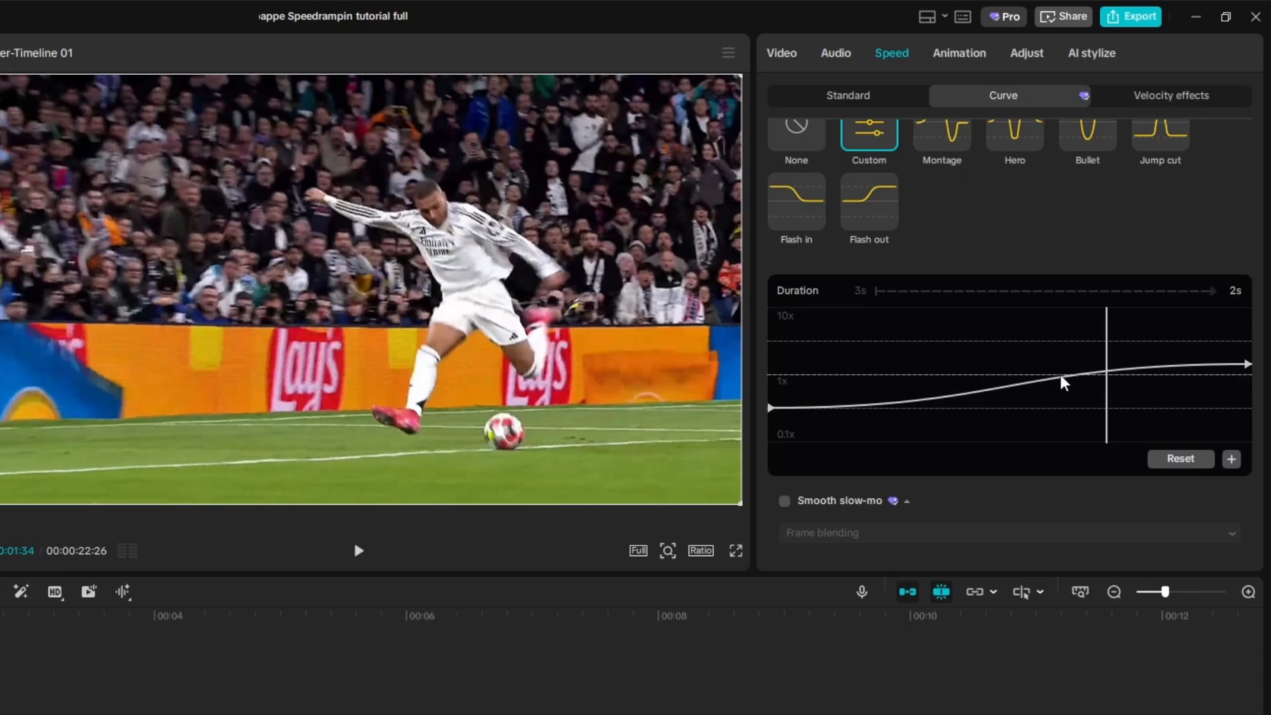
Reset the speed curve and delete its first and third middle points, keeping only the central one.
{"action": "left_click", "coordinate": [1180, 457]}
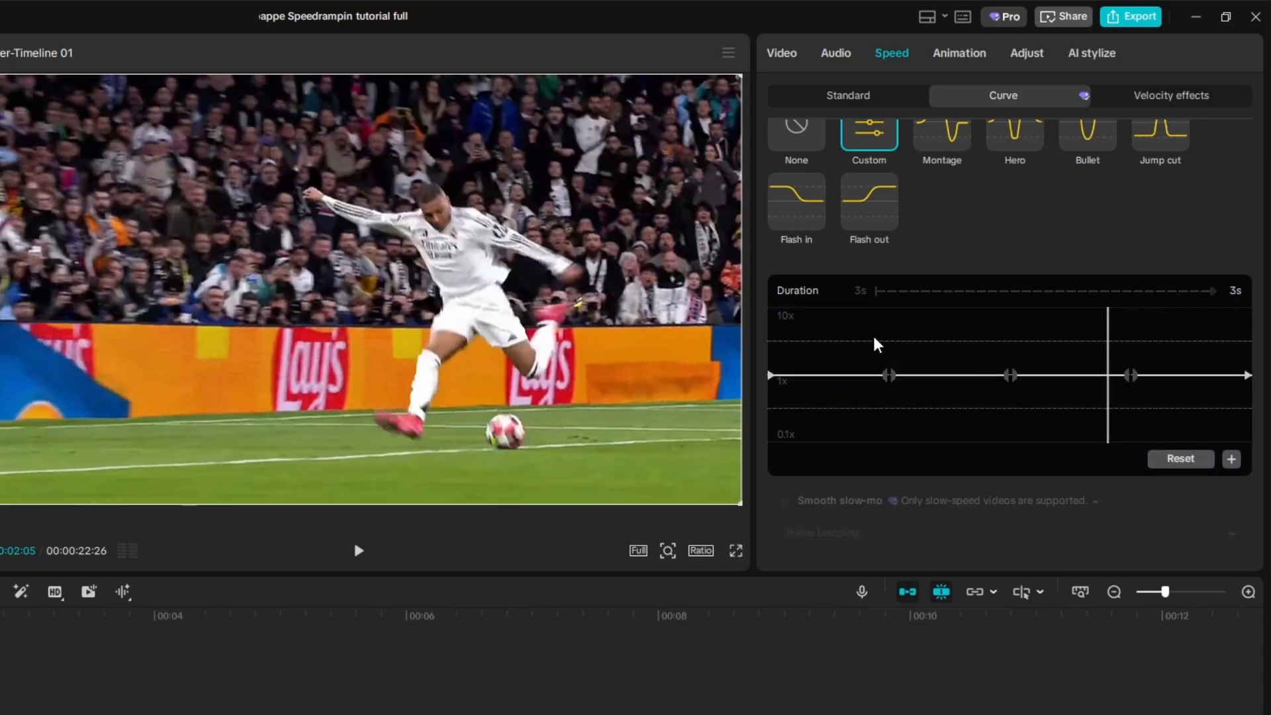
{"action": "left_click_drag", "start_coordinate": [872, 332], "coordinate": [864, 343]}
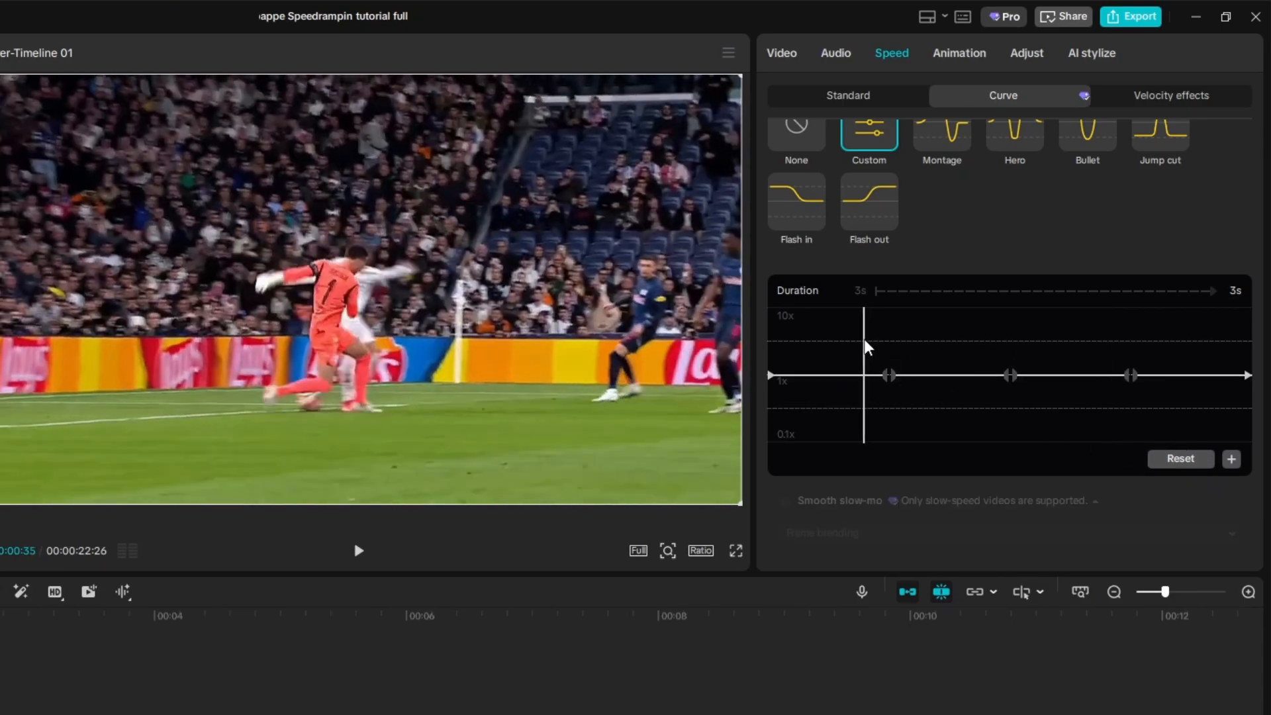
{"action": "left_click", "coordinate": [891, 378]}
{"action": "left_click", "coordinate": [1231, 458]}
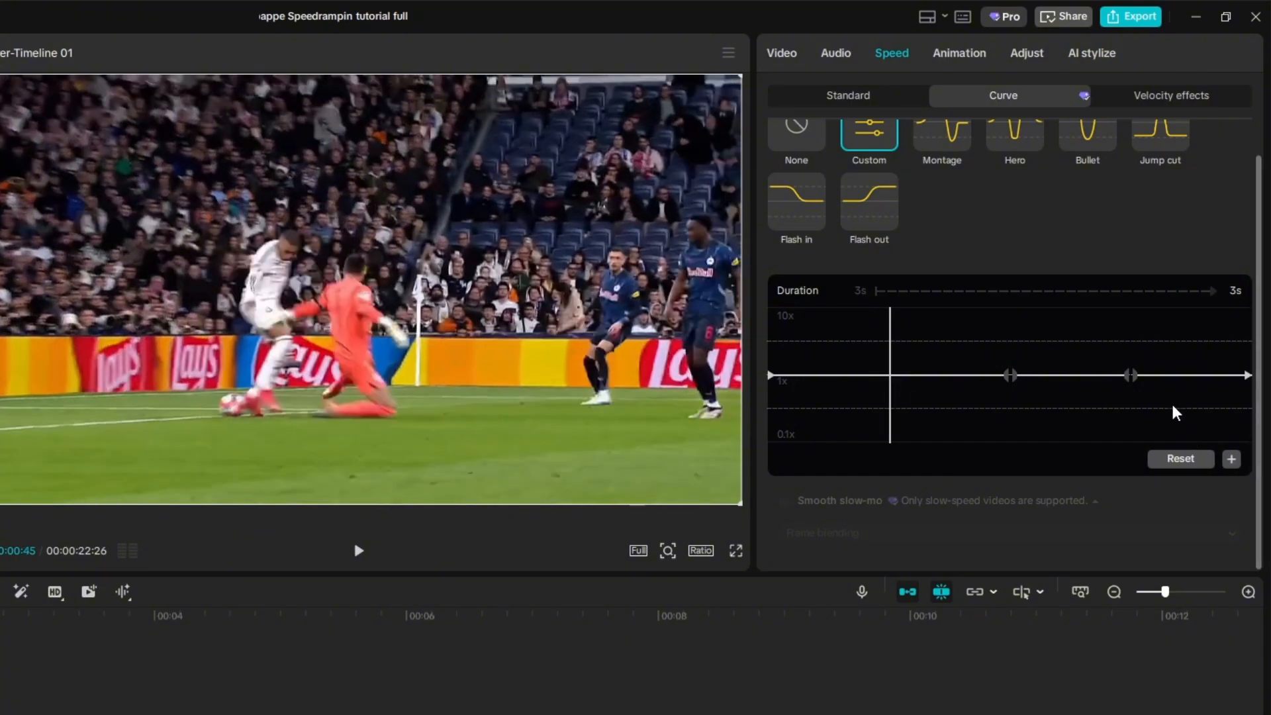
{"action": "left_click", "coordinate": [1130, 375]}
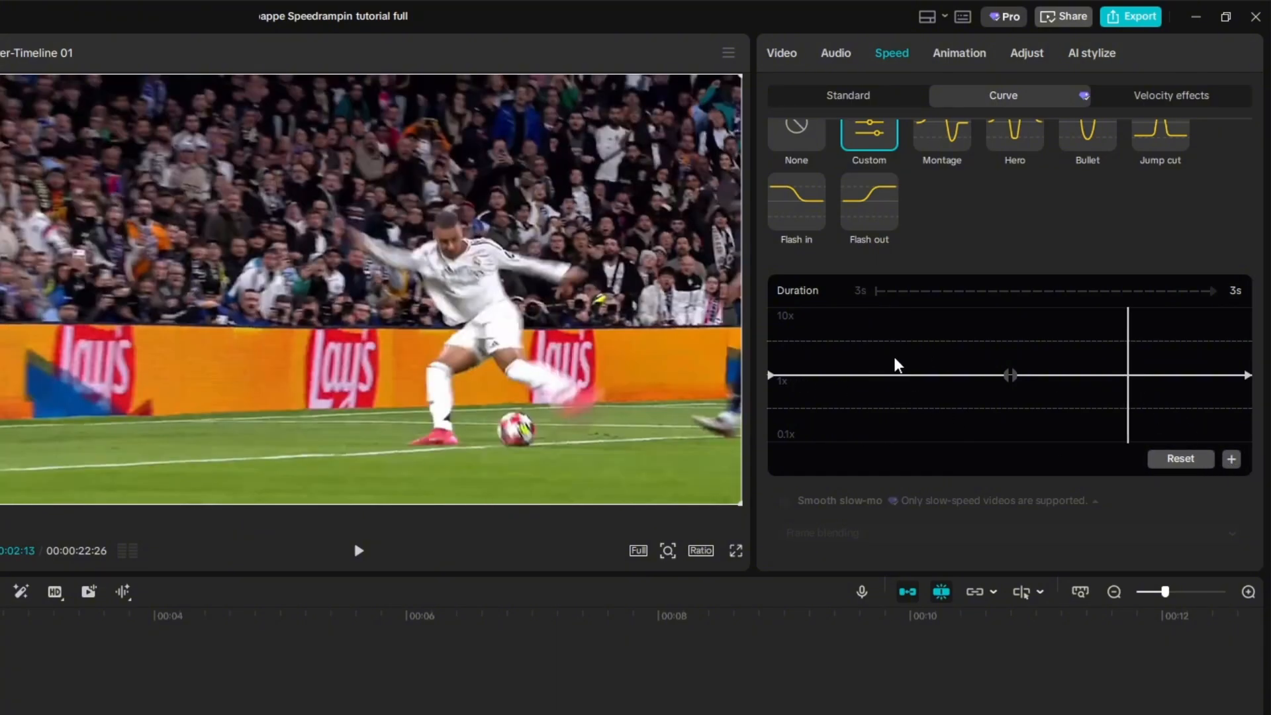
{"action": "left_click", "coordinate": [894, 360]}
Raise the curve's start and end points slightly above 1x and lower the central point to the dashed guide between 1x and 0.1x.
{"action": "left_click", "coordinate": [770, 374]}
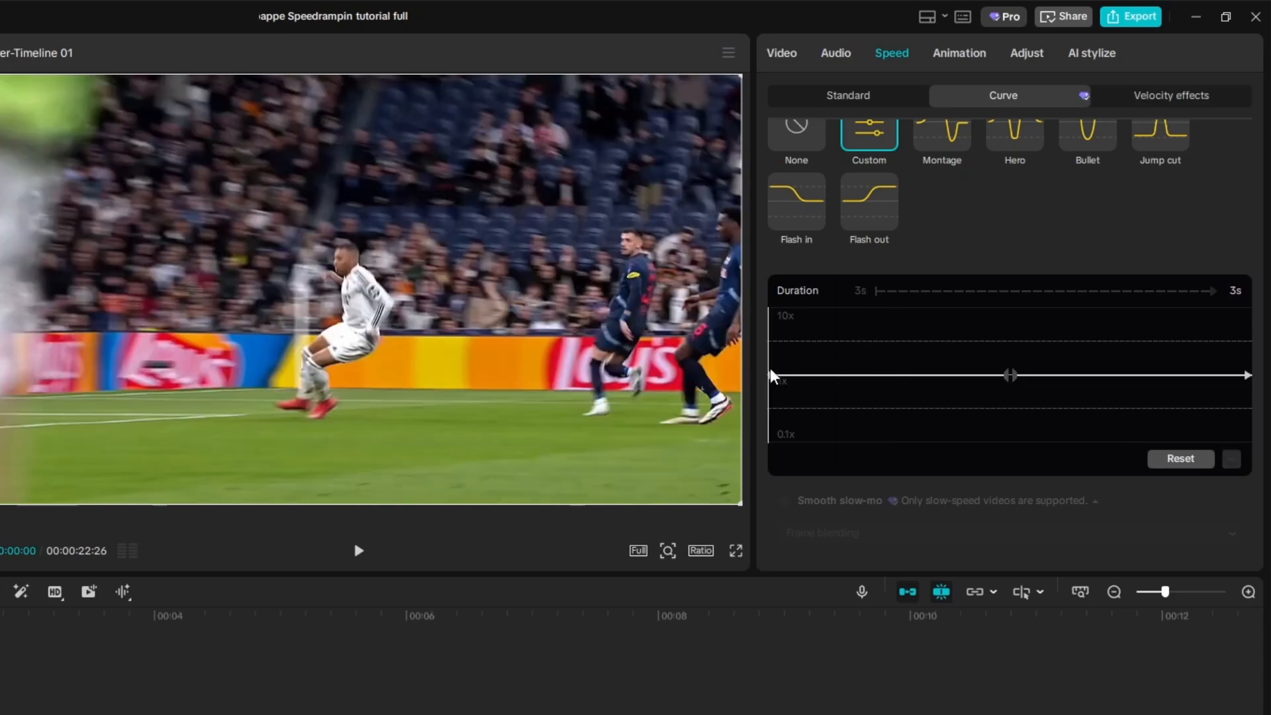
{"action": "left_click_drag", "start_coordinate": [771, 375], "coordinate": [771, 363]}
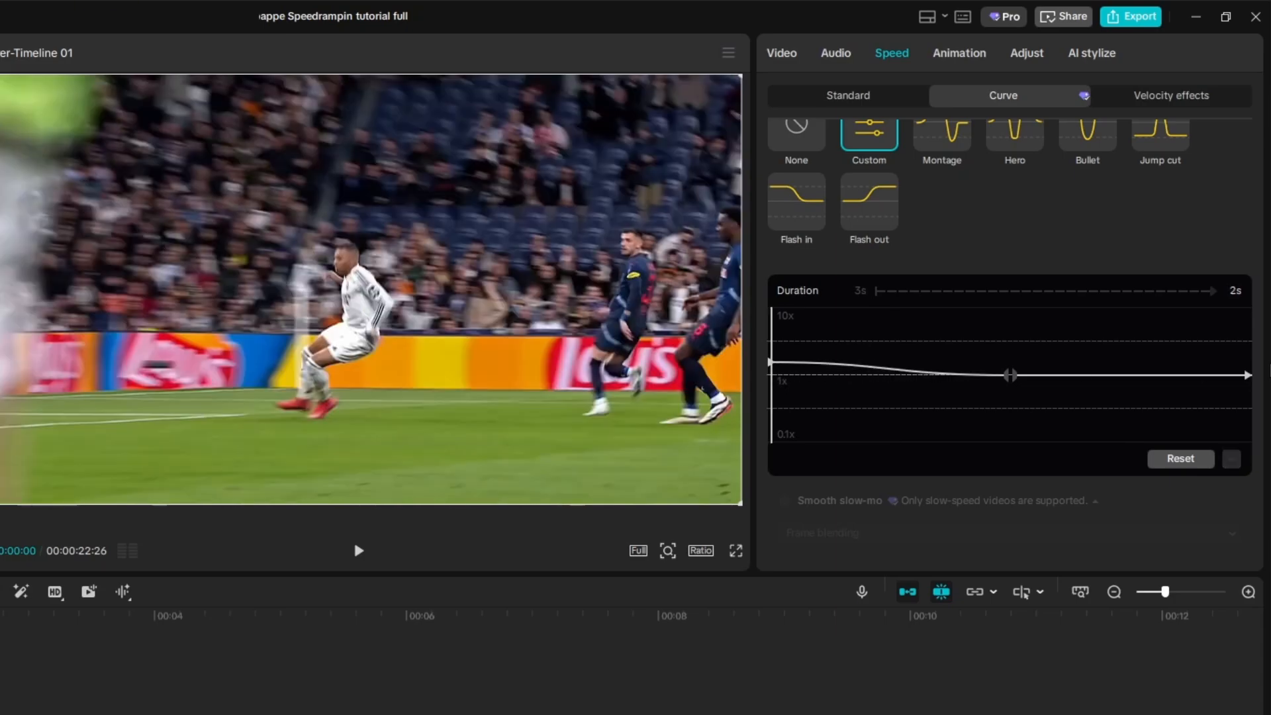
{"action": "left_click_drag", "start_coordinate": [1247, 376], "coordinate": [1249, 364]}
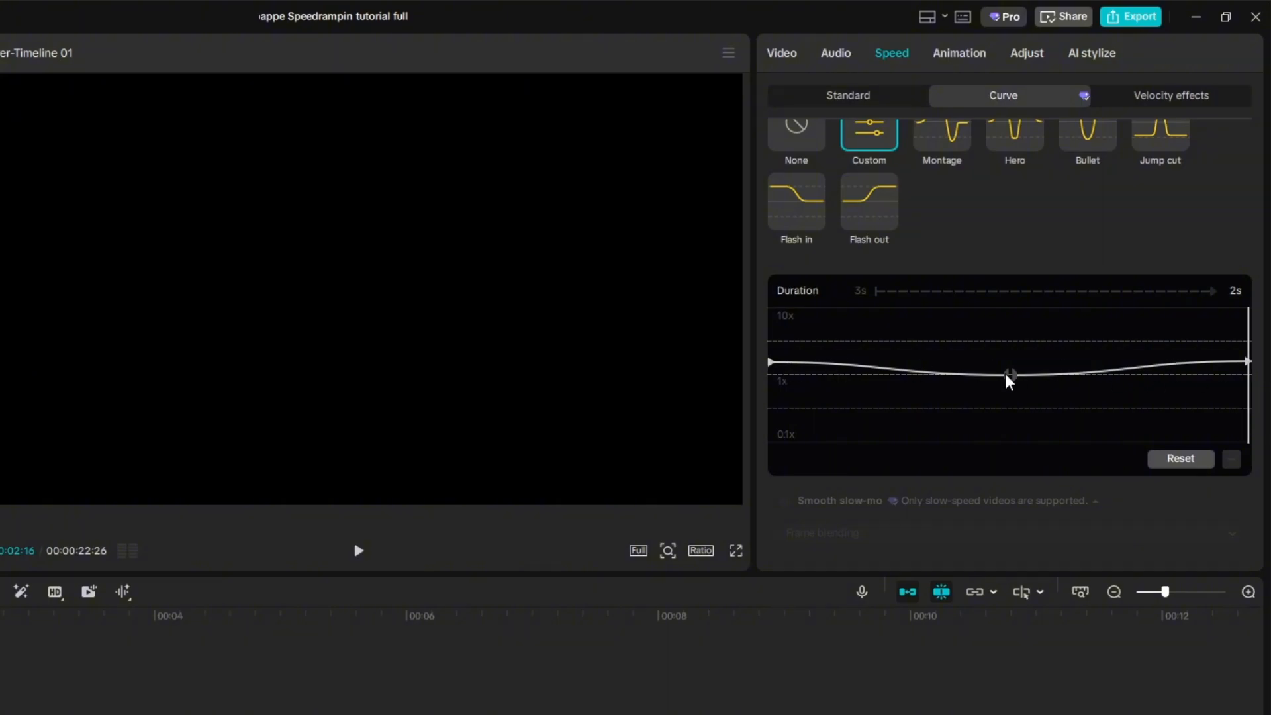
{"action": "left_click", "coordinate": [1010, 372]}
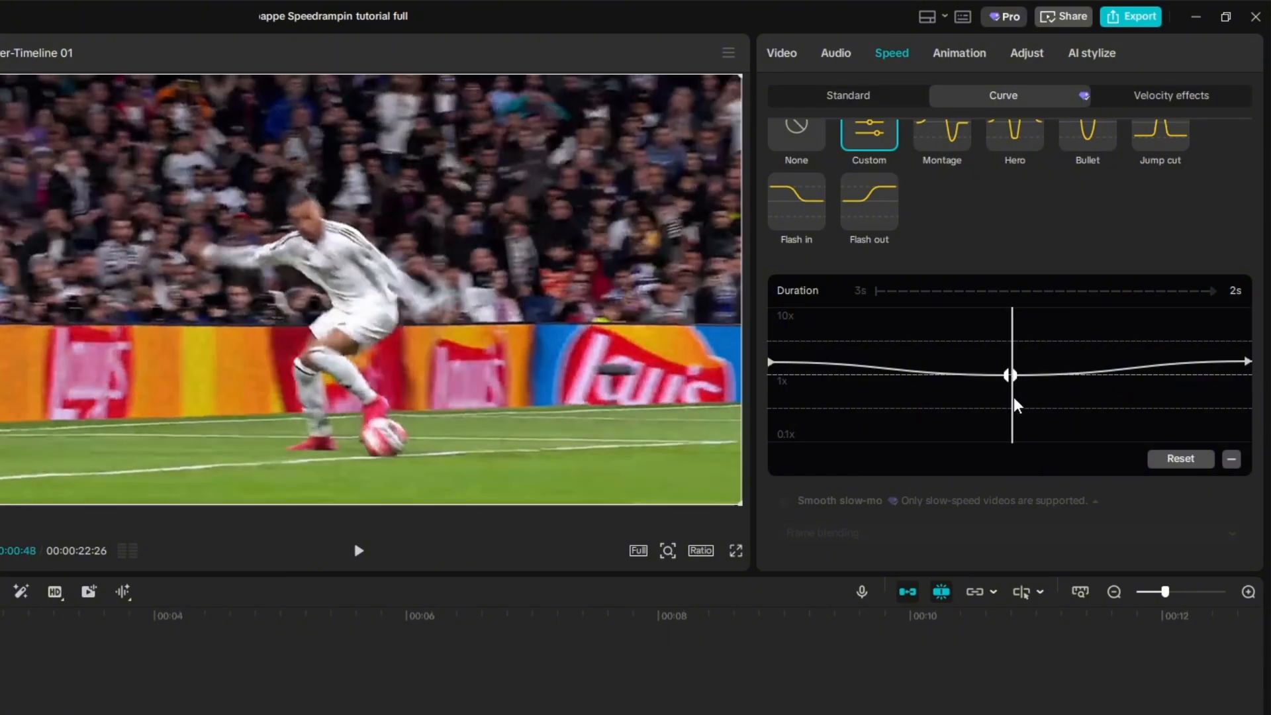
{"action": "left_click_drag", "start_coordinate": [1010, 373], "coordinate": [1012, 411]}
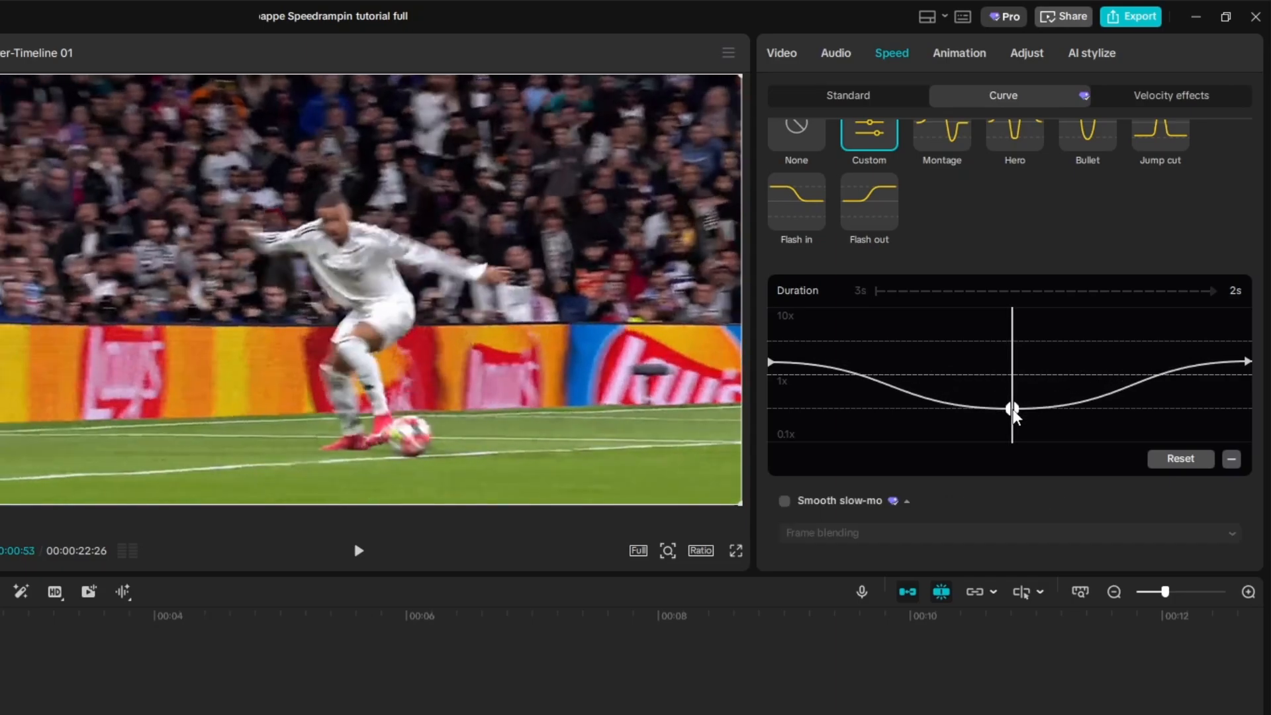
Play and scrub through the clip to check where the slowdown falls in the action.
{"action": "left_click_drag", "start_coordinate": [780, 320], "coordinate": [808, 327]}
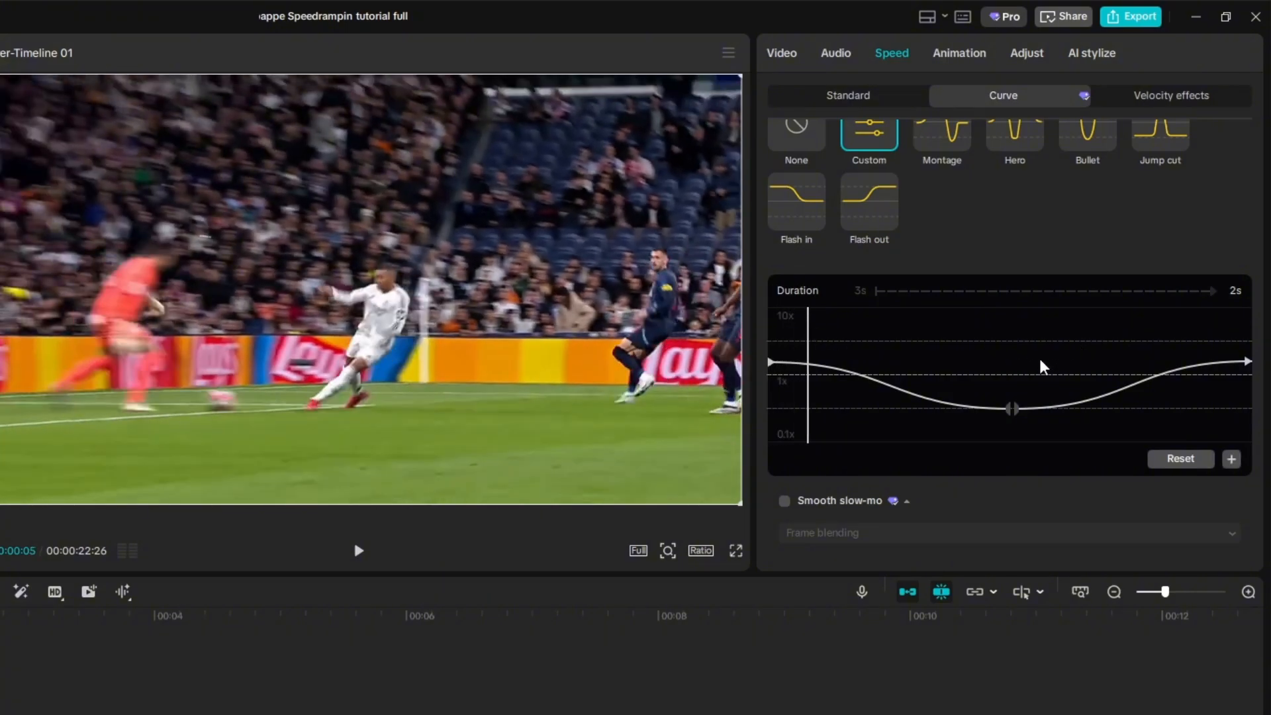
{"action": "key", "text": "space"}
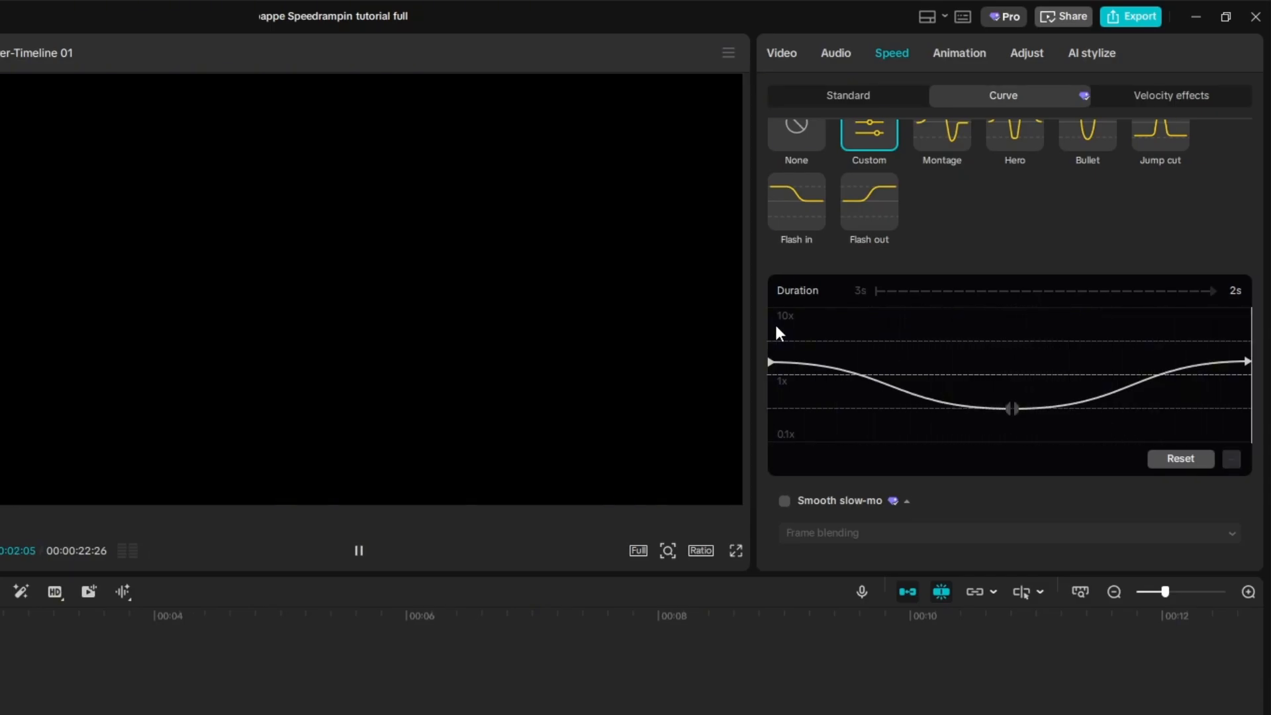
{"action": "left_click", "coordinate": [775, 325]}
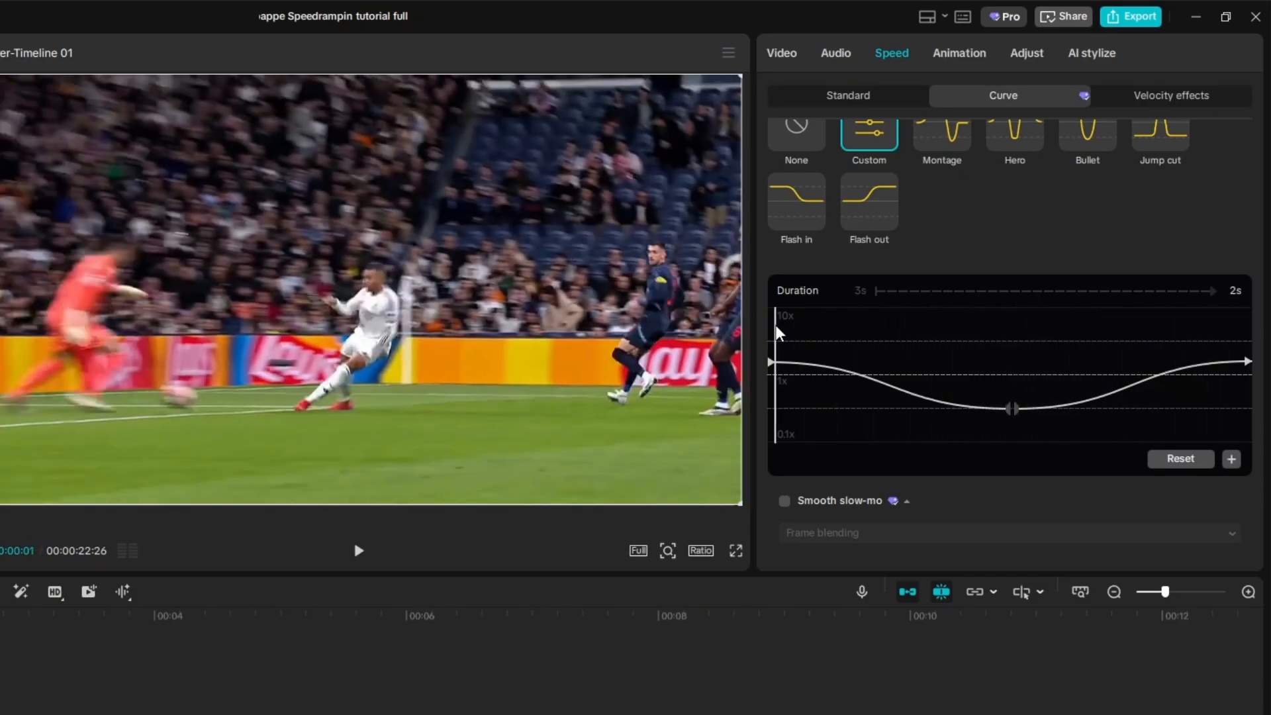
{"action": "key", "text": "space"}
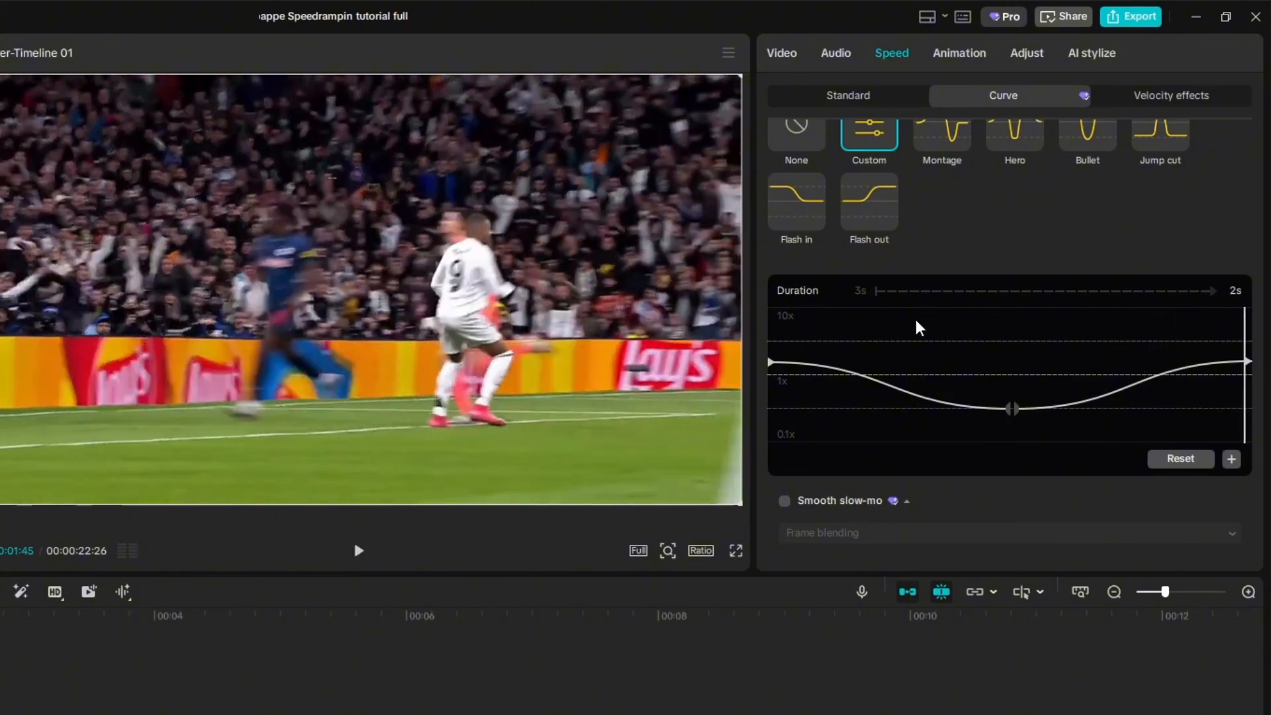
{"action": "left_click", "coordinate": [1007, 324]}
{"action": "left_click_drag", "start_coordinate": [1013, 328], "coordinate": [793, 339]}
{"action": "key", "text": "space"}
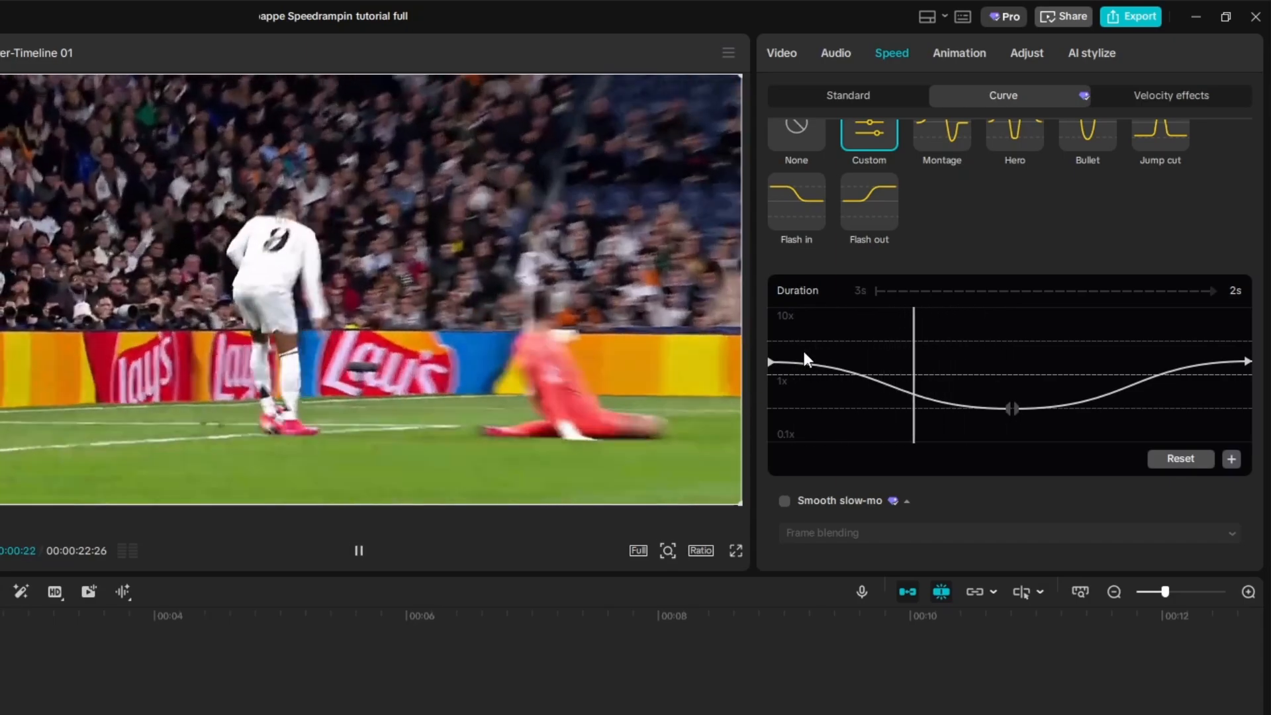
{"action": "key", "text": "space"}
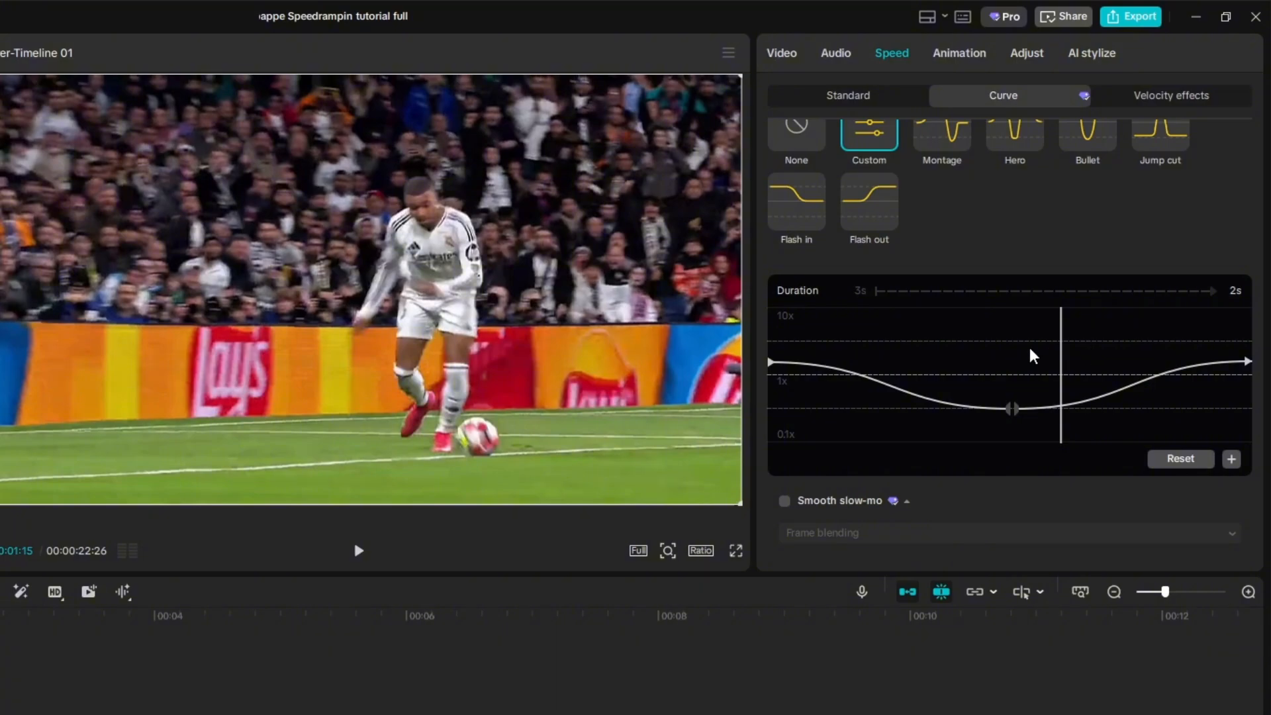
Find the frame just before the player's shot and shift the slow middle point of the curve to it.
{"action": "left_click_drag", "start_coordinate": [1058, 347], "coordinate": [887, 353]}
{"action": "key", "text": "space"}
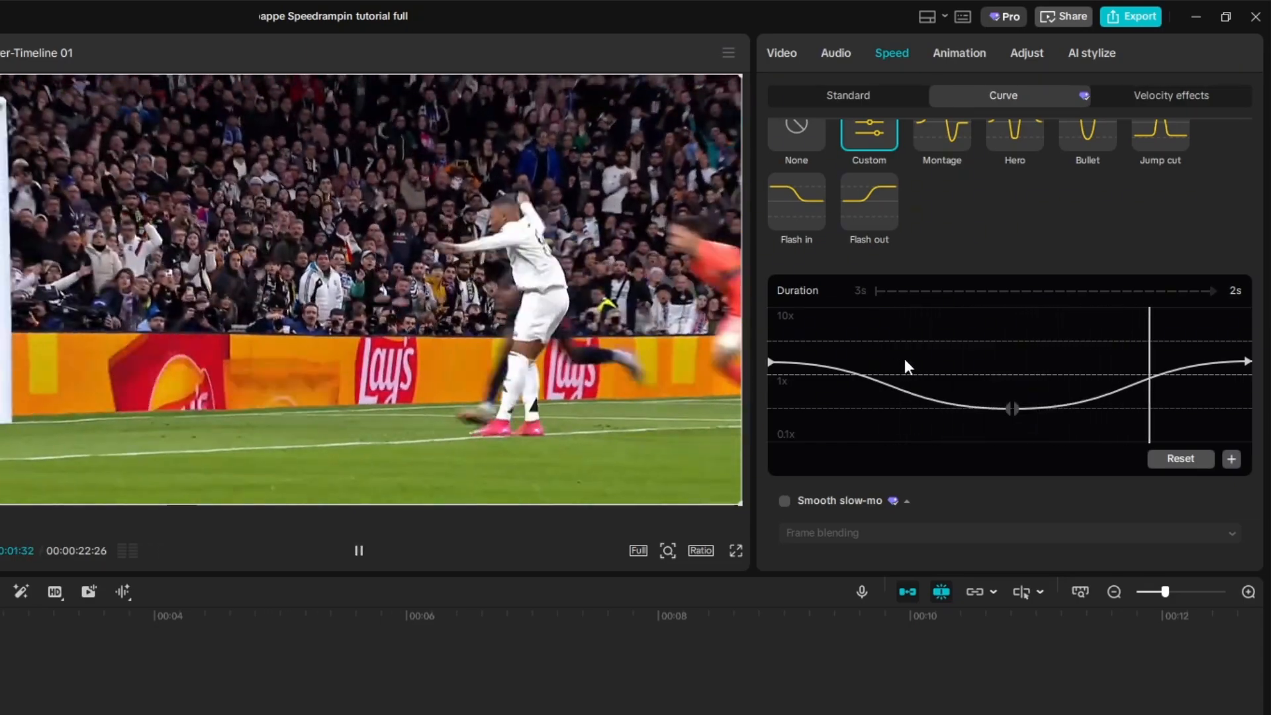
{"action": "key", "text": "space"}
{"action": "mouse_move", "coordinate": [1097, 349]}
{"action": "left_mouse_down"}
{"action": "mouse_move", "coordinate": [1067, 351]}
{"action": "mouse_move", "coordinate": [1115, 343]}
{"action": "mouse_move", "coordinate": [1083, 352]}
{"action": "left_mouse_up"}
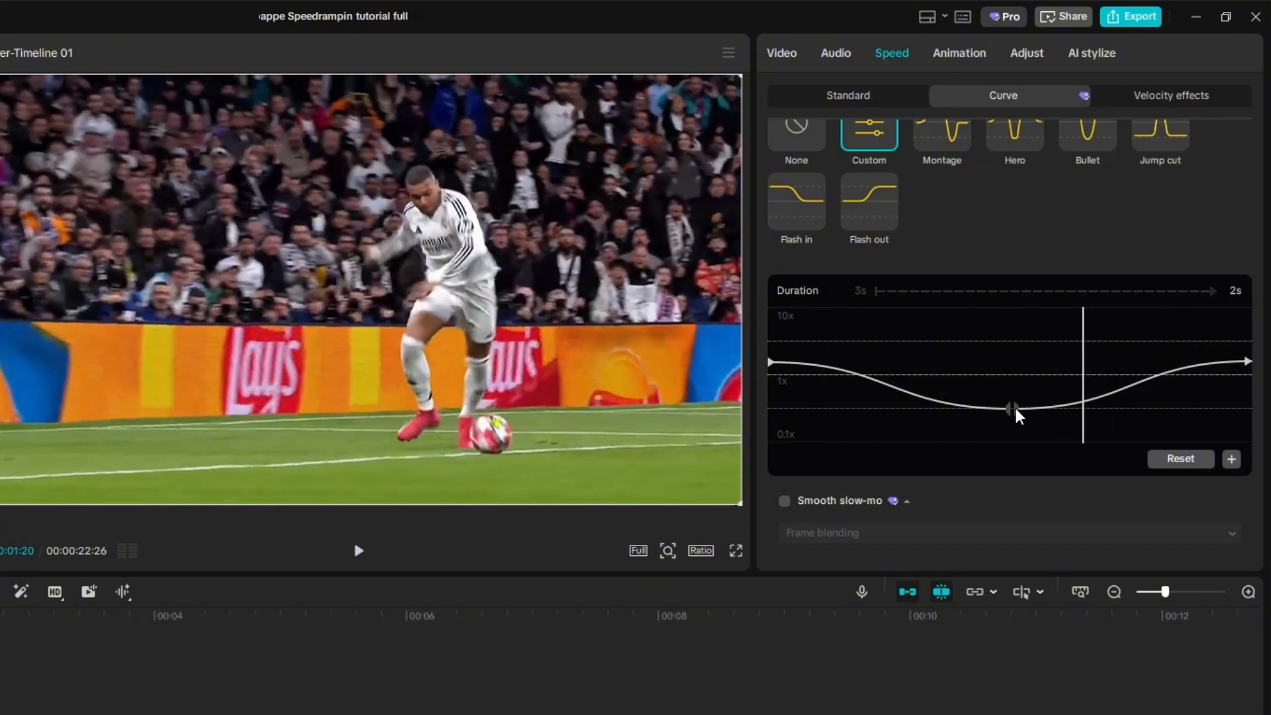
{"action": "left_click_drag", "start_coordinate": [1014, 407], "coordinate": [1081, 408]}
Play the clip from the start to review the shifted slowdown, and return to the frame at the slow point.
{"action": "left_click", "coordinate": [771, 324]}
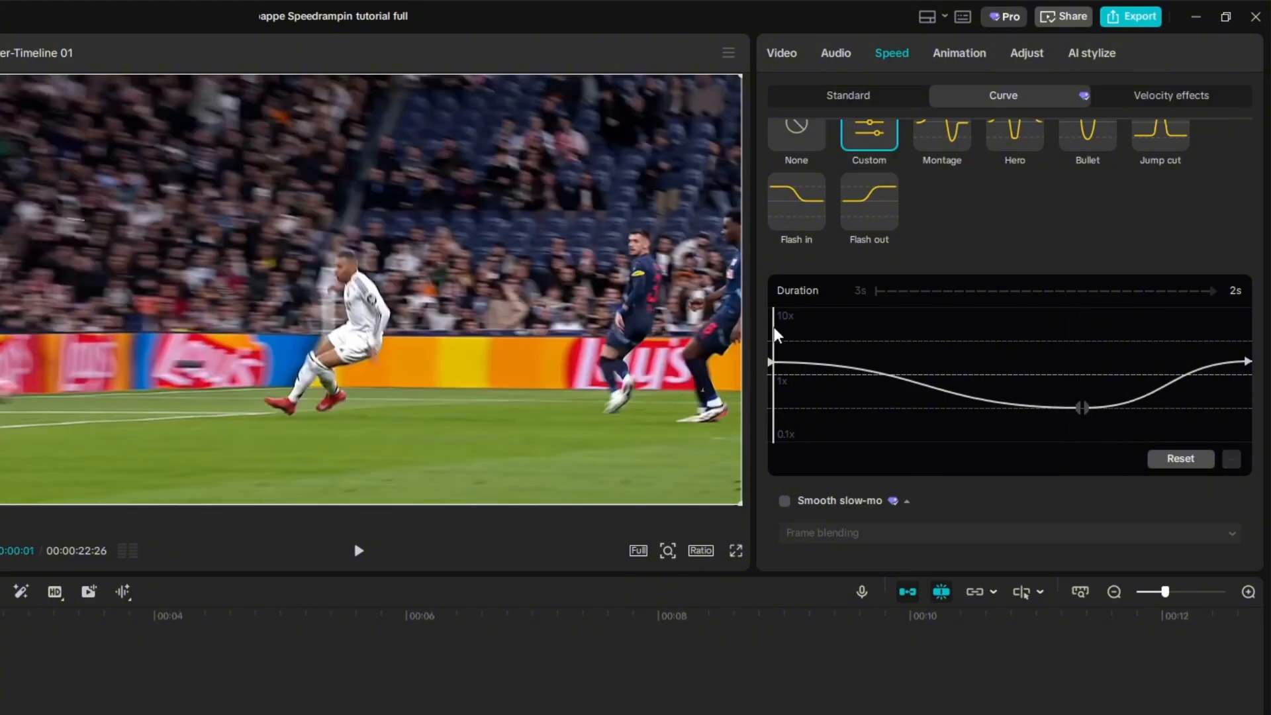
{"action": "key", "text": "space"}
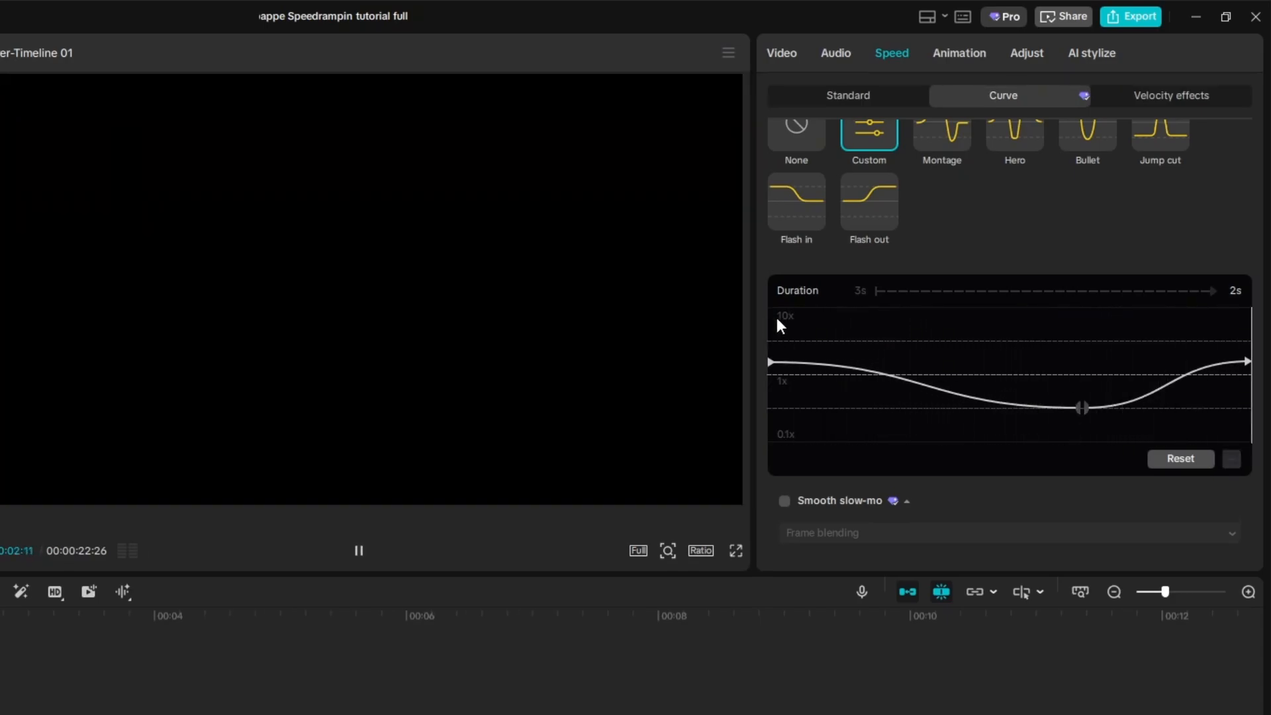
{"action": "left_click", "coordinate": [786, 328]}
{"action": "key", "text": "space"}
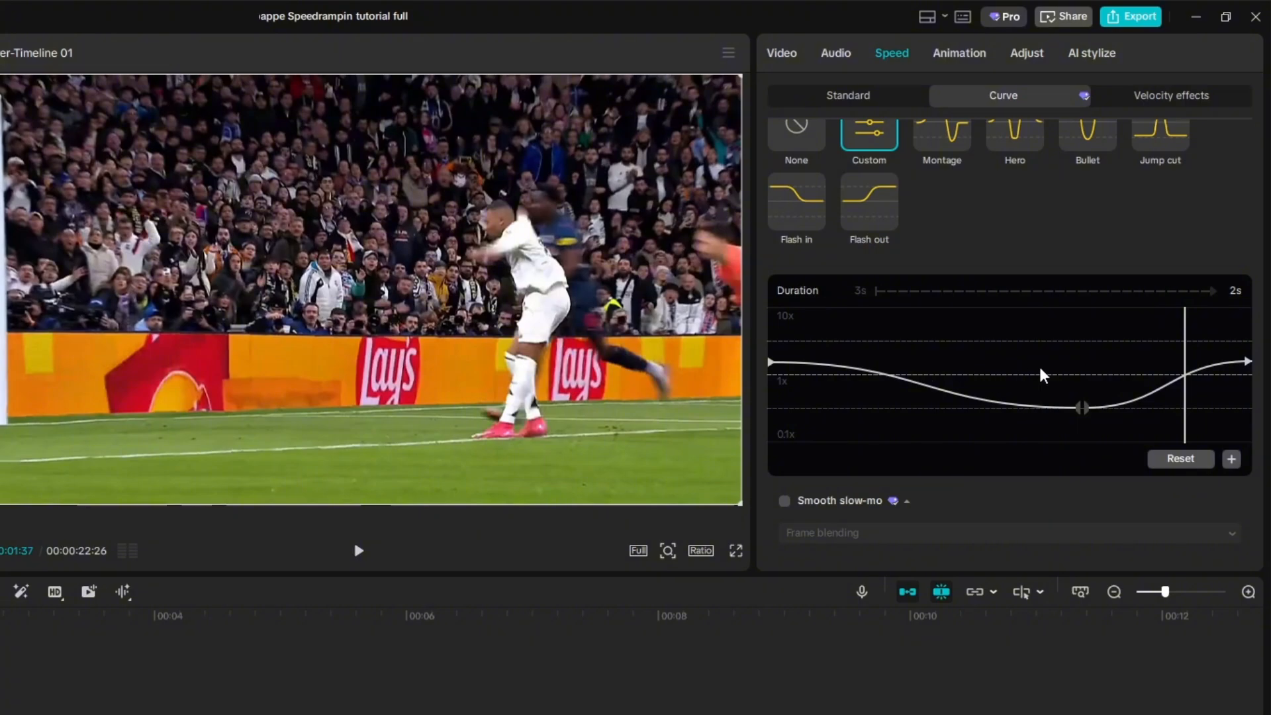
{"action": "left_click", "coordinate": [1079, 346]}
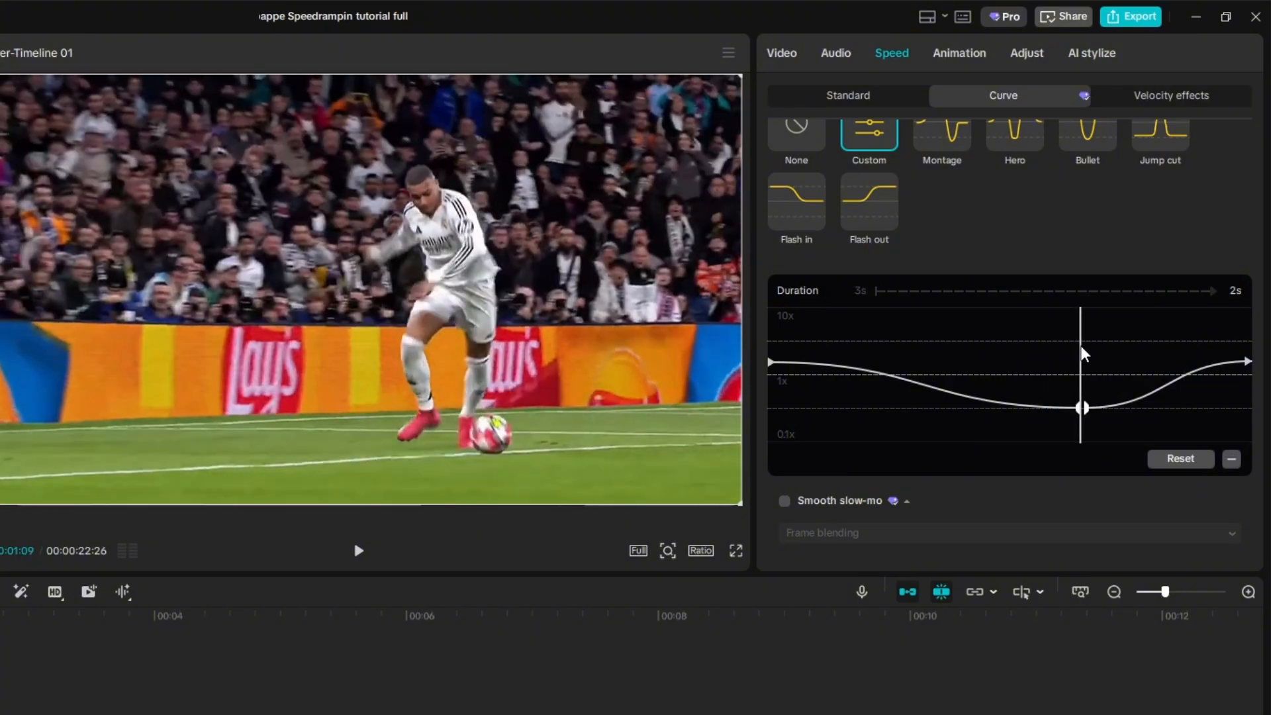
Add a second point on the curve just after the shot, level with the slow point on the dashed guide between 1x and 0.1x.
{"action": "left_click_drag", "start_coordinate": [1082, 346], "coordinate": [1109, 358]}
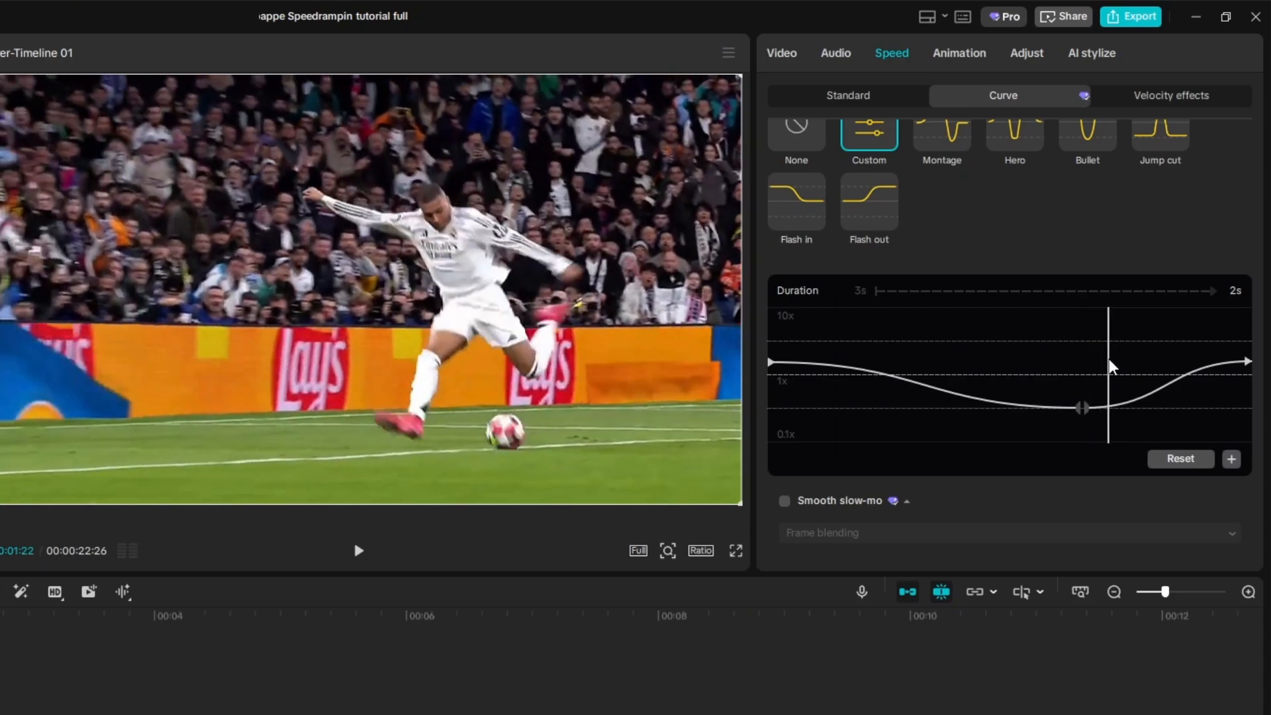
{"action": "left_click", "coordinate": [1230, 458]}
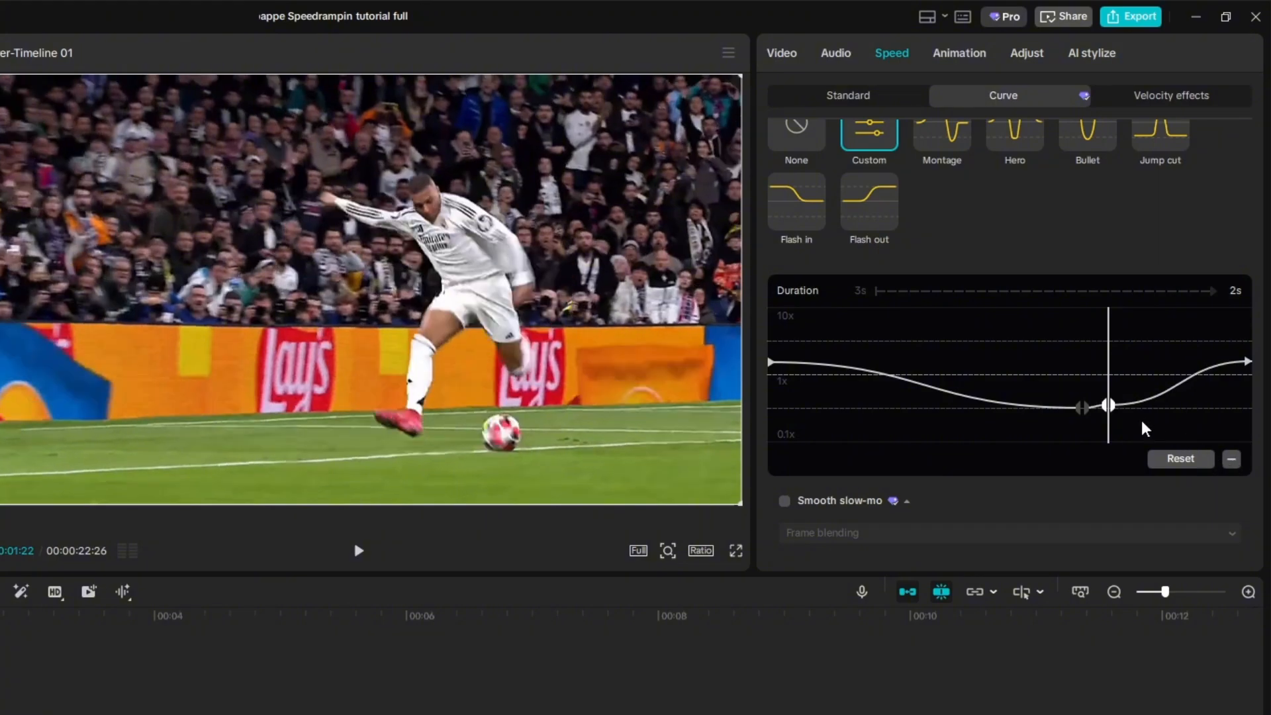
{"action": "left_click_drag", "start_coordinate": [1107, 407], "coordinate": [1130, 414]}
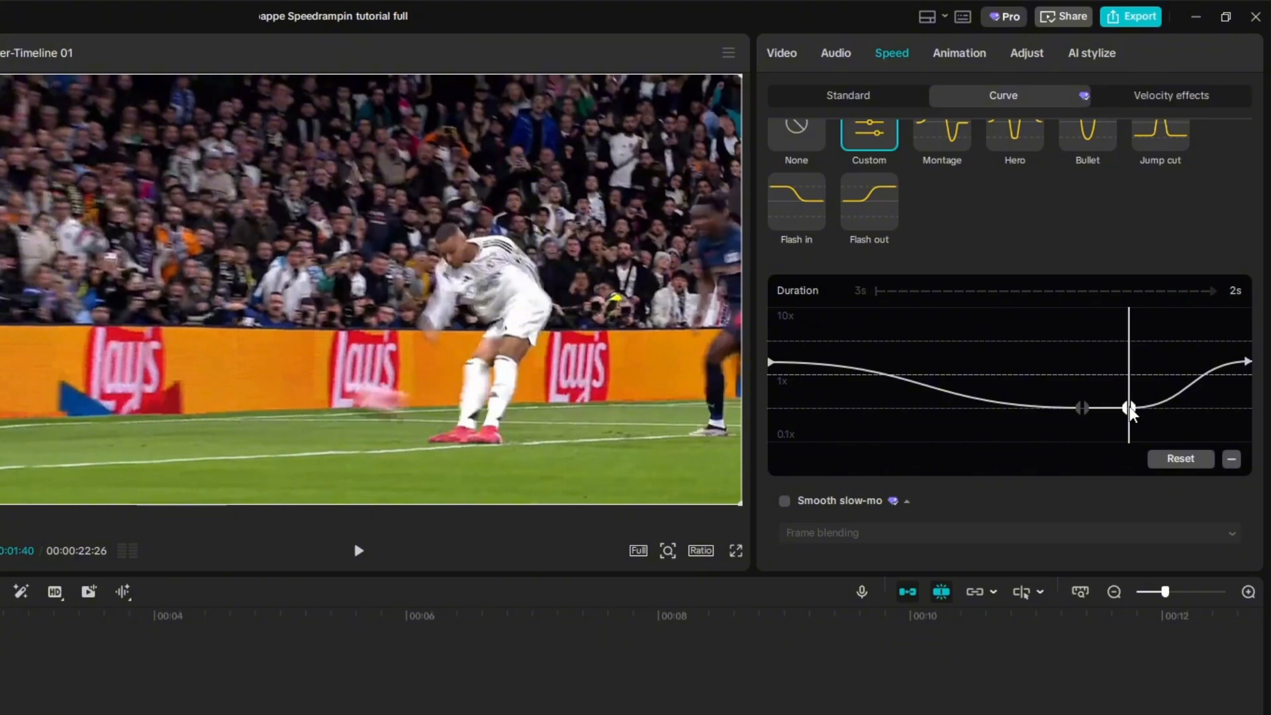
Play the shot clip from the start to review the extended slowdown.
{"action": "left_click_drag", "start_coordinate": [1126, 346], "coordinate": [783, 331]}
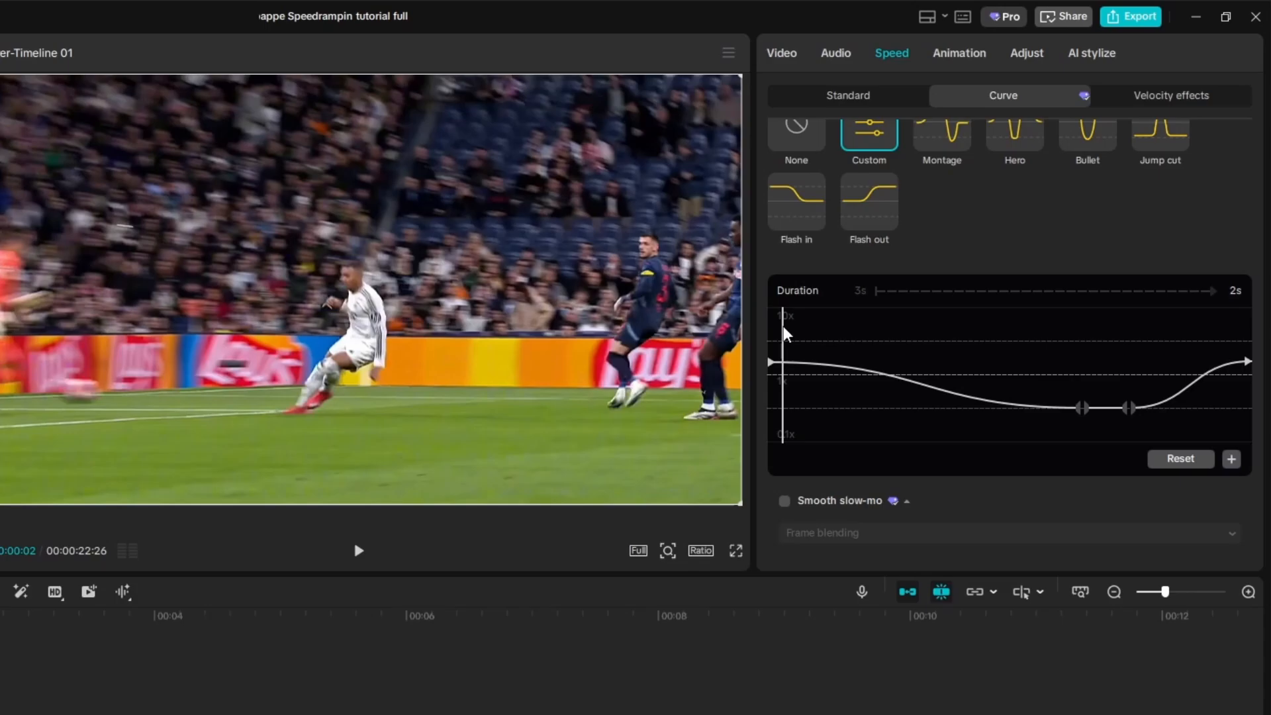
{"action": "key", "text": "space"}
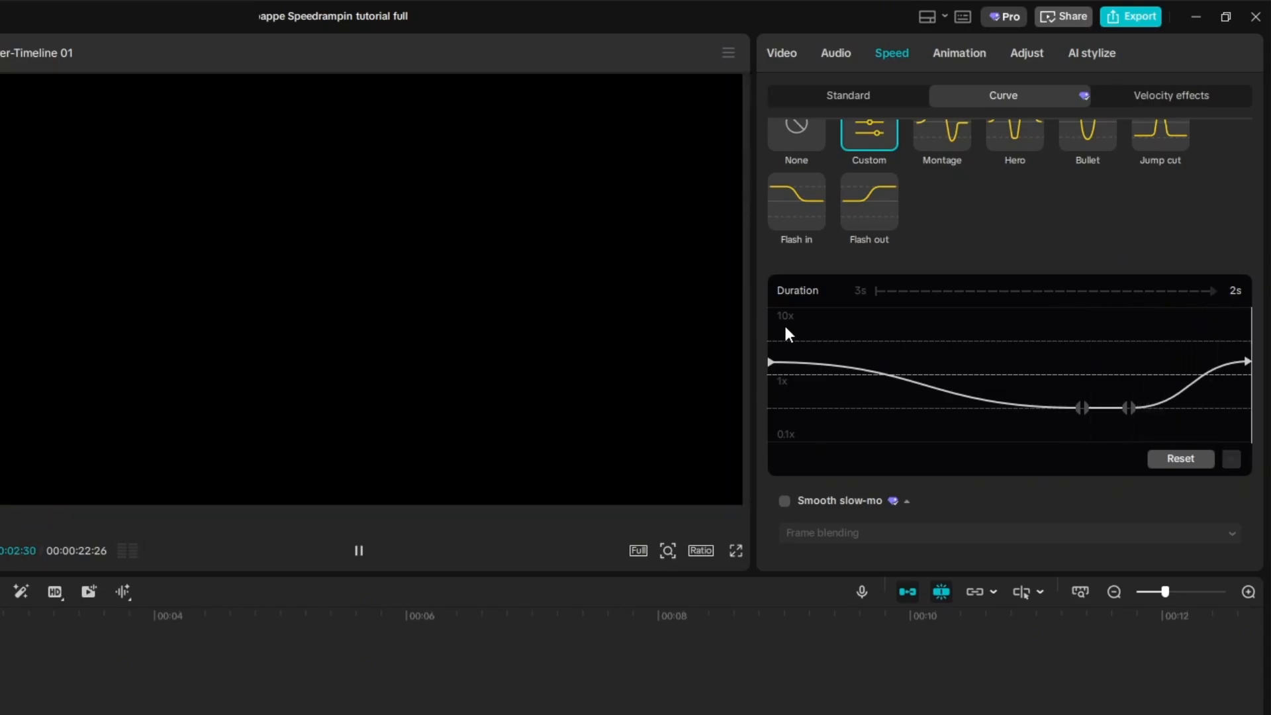
{"action": "left_click", "coordinate": [931, 325]}
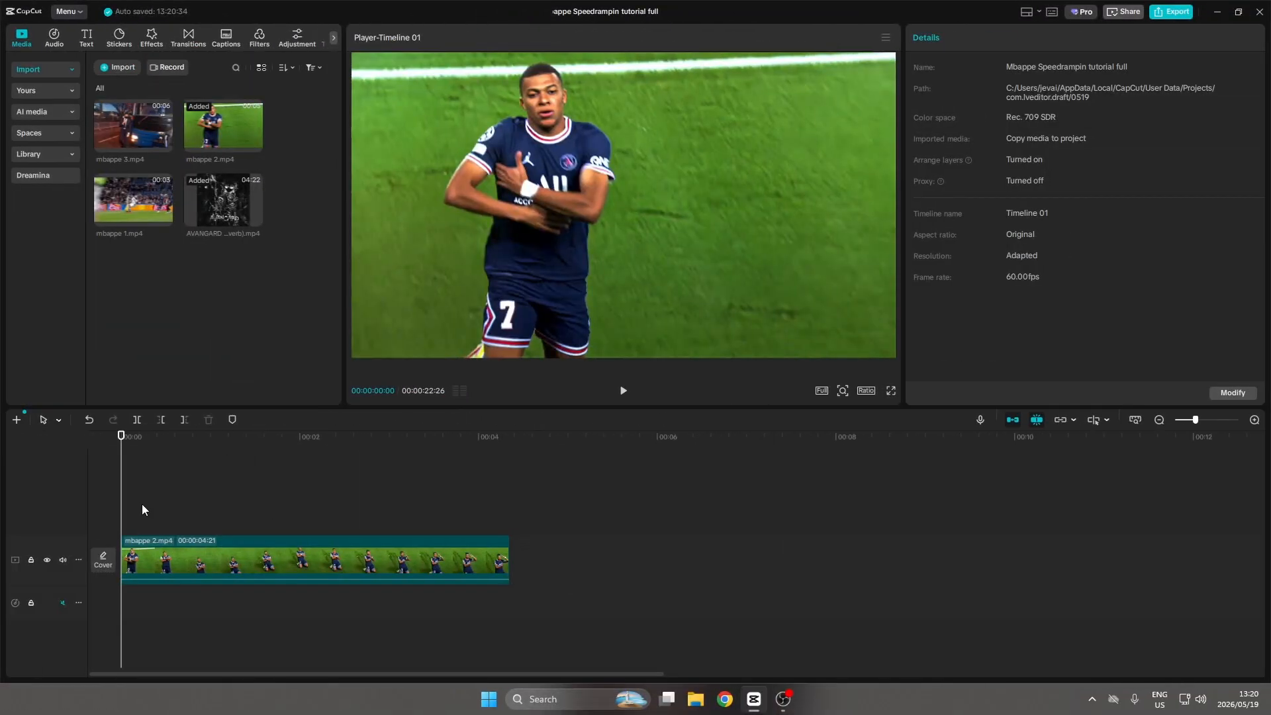
Preview the mbappe 2.mp4 clip and apply a Custom speed curve to it.
{"action": "key", "text": "space"}
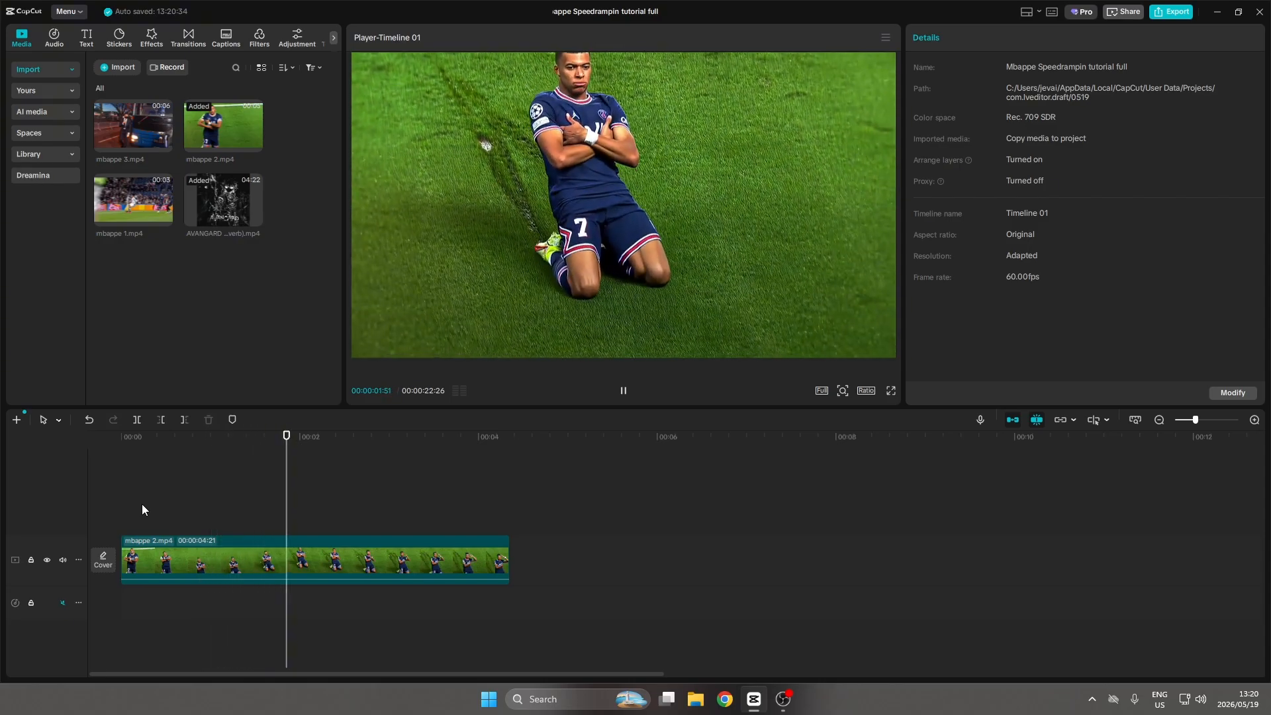
{"action": "key", "text": "space"}
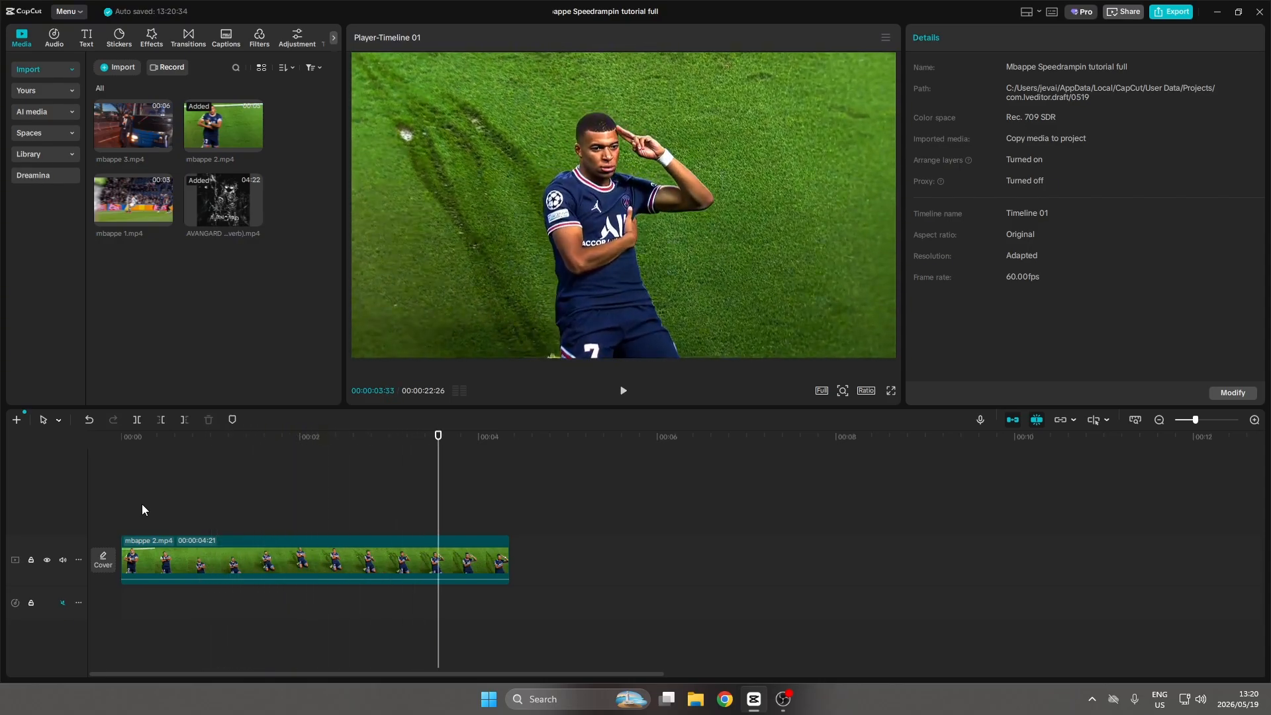
{"action": "left_click", "coordinate": [198, 559]}
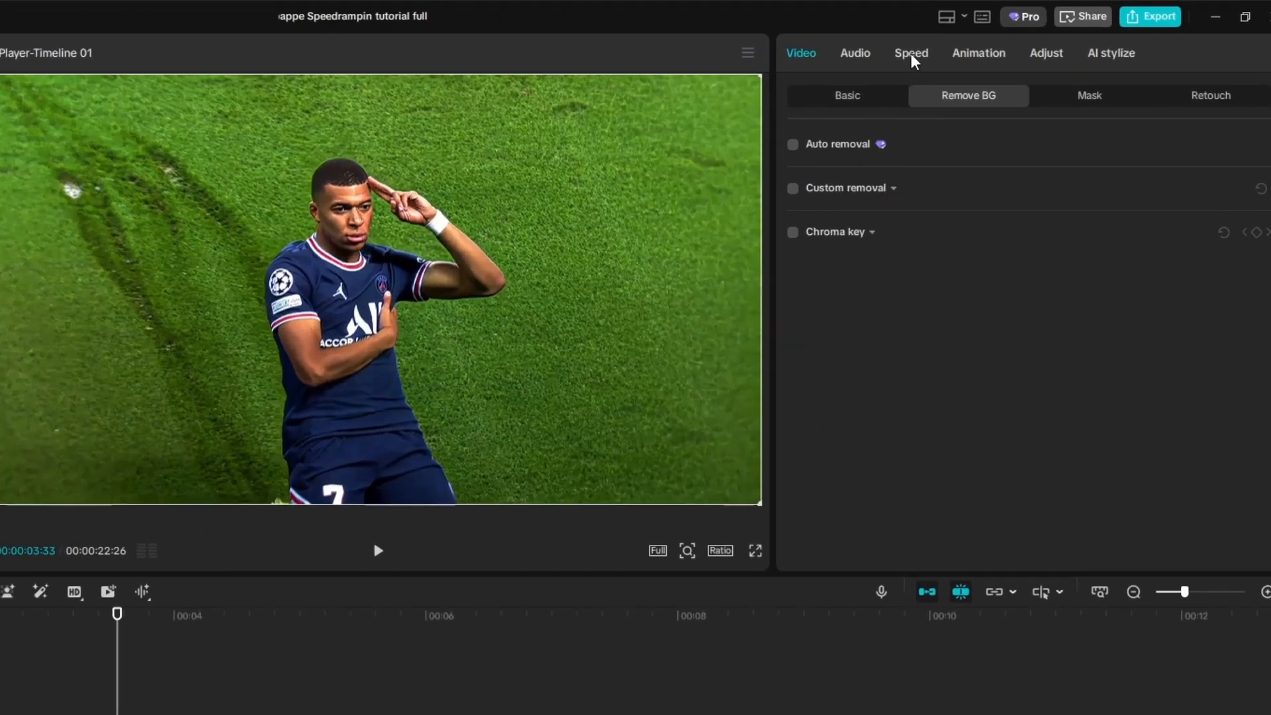
{"action": "left_click", "coordinate": [912, 59]}
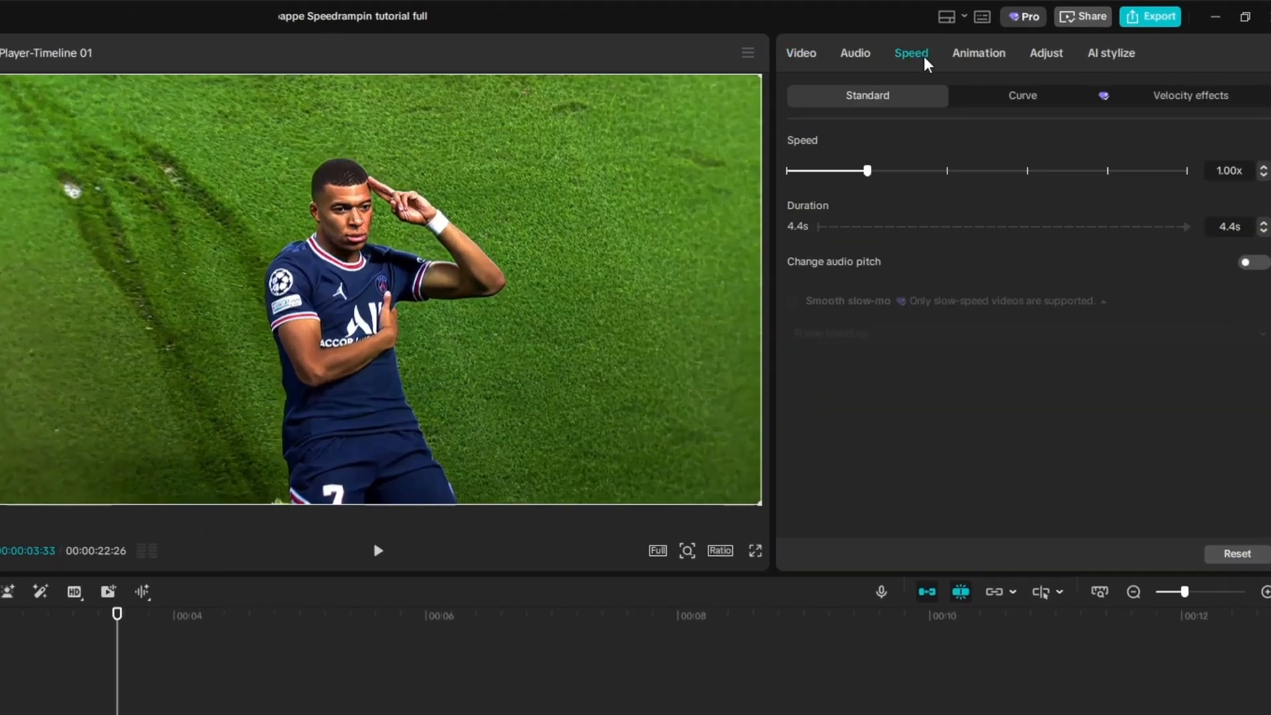
{"action": "left_click", "coordinate": [999, 101]}
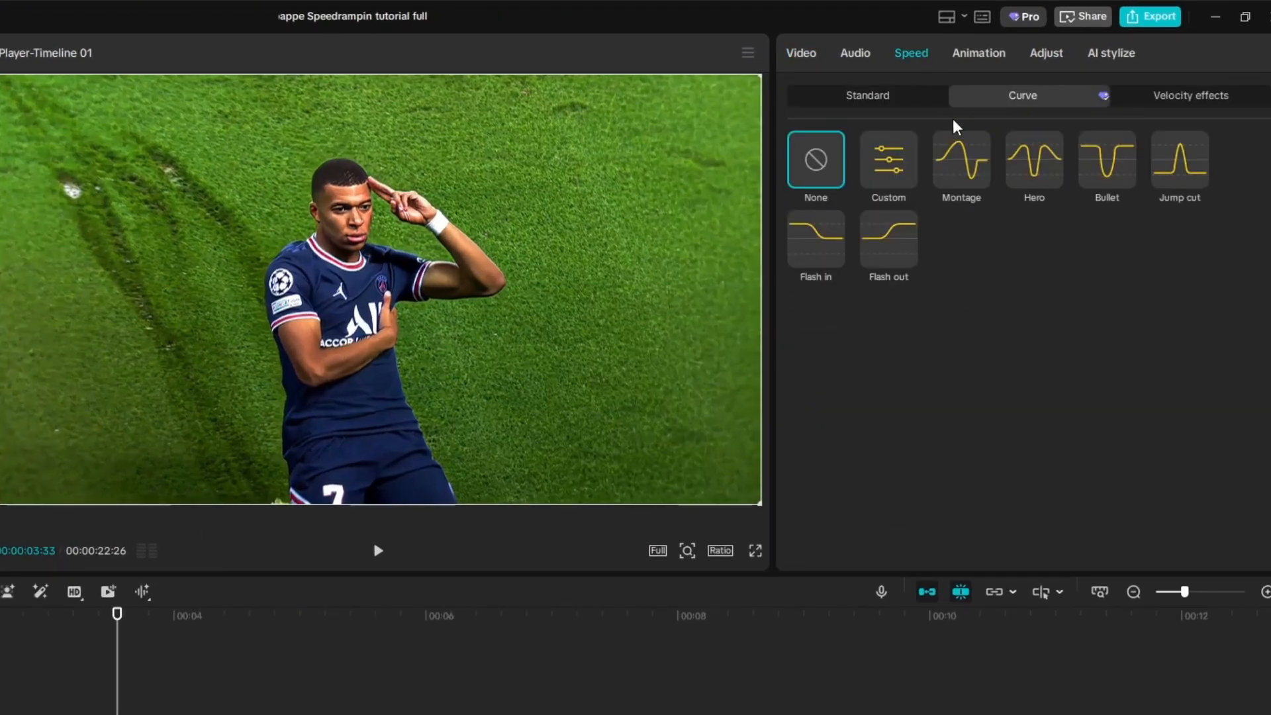
{"action": "left_click", "coordinate": [897, 156]}
Remove all three inner points from the custom speed curve.
{"action": "left_click", "coordinate": [907, 363]}
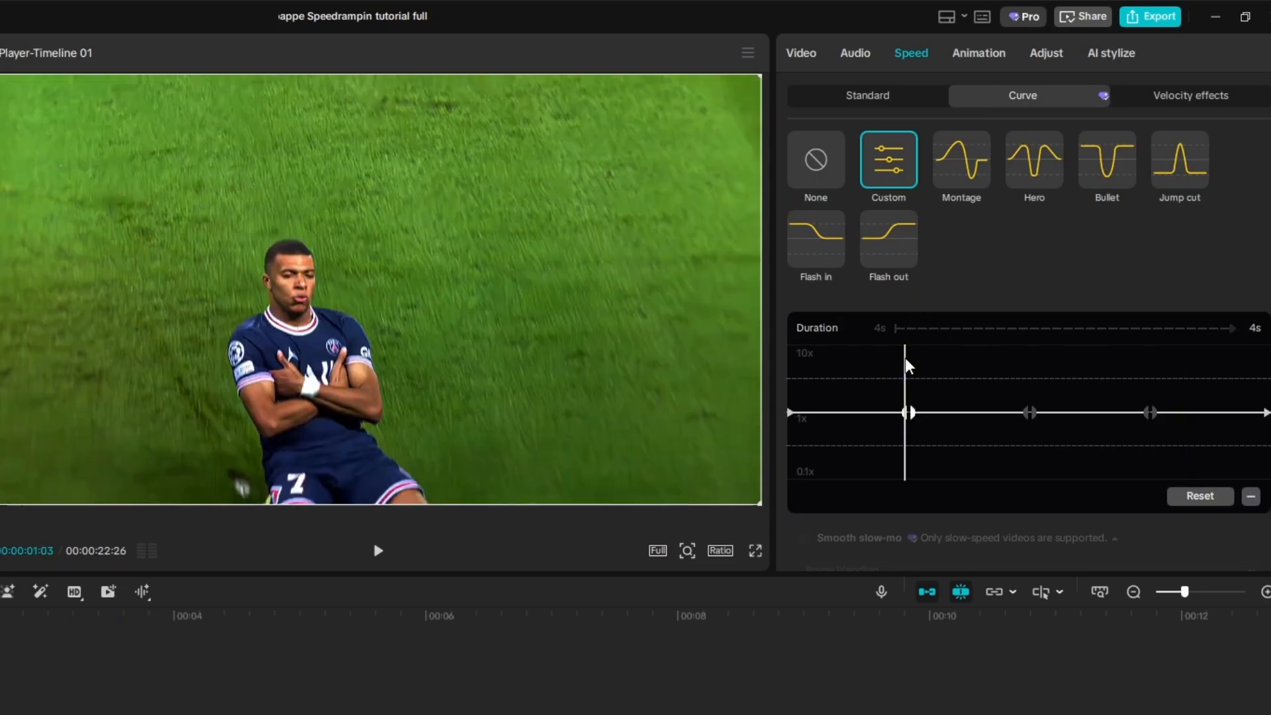
{"action": "left_click", "coordinate": [1030, 413]}
{"action": "left_click", "coordinate": [1250, 496]}
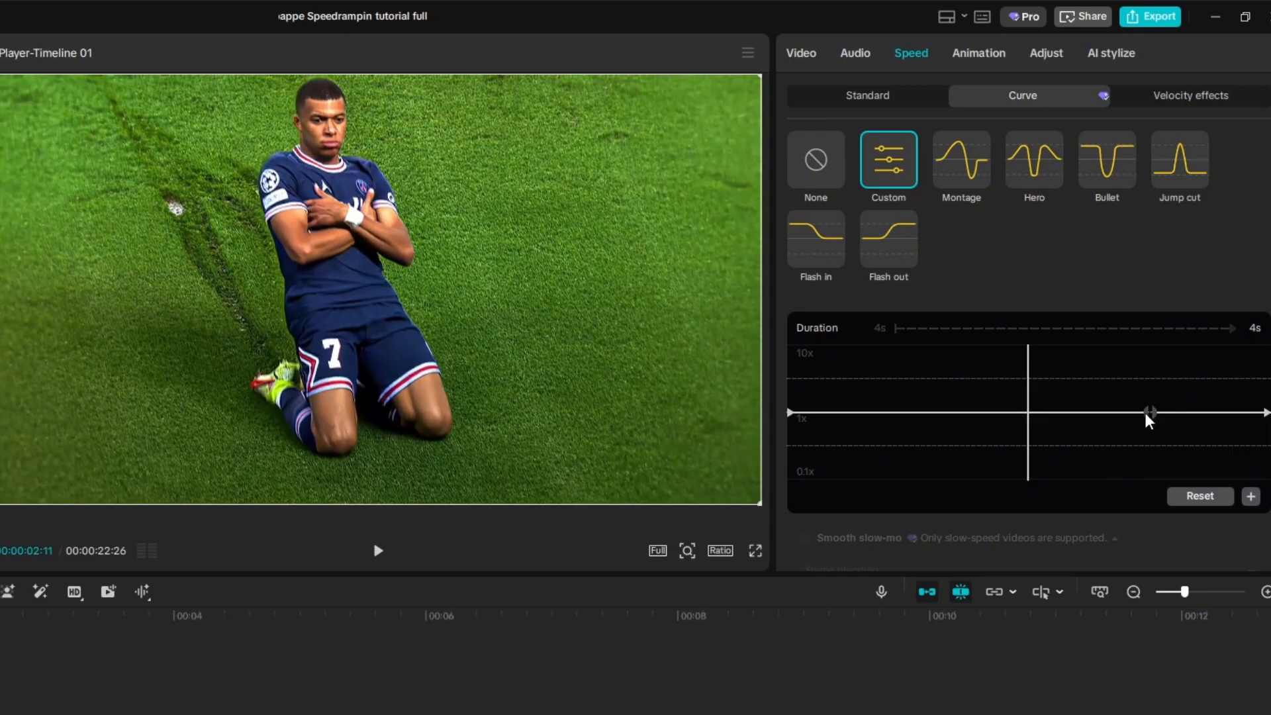
{"action": "left_click", "coordinate": [1151, 413]}
{"action": "left_click", "coordinate": [1250, 496]}
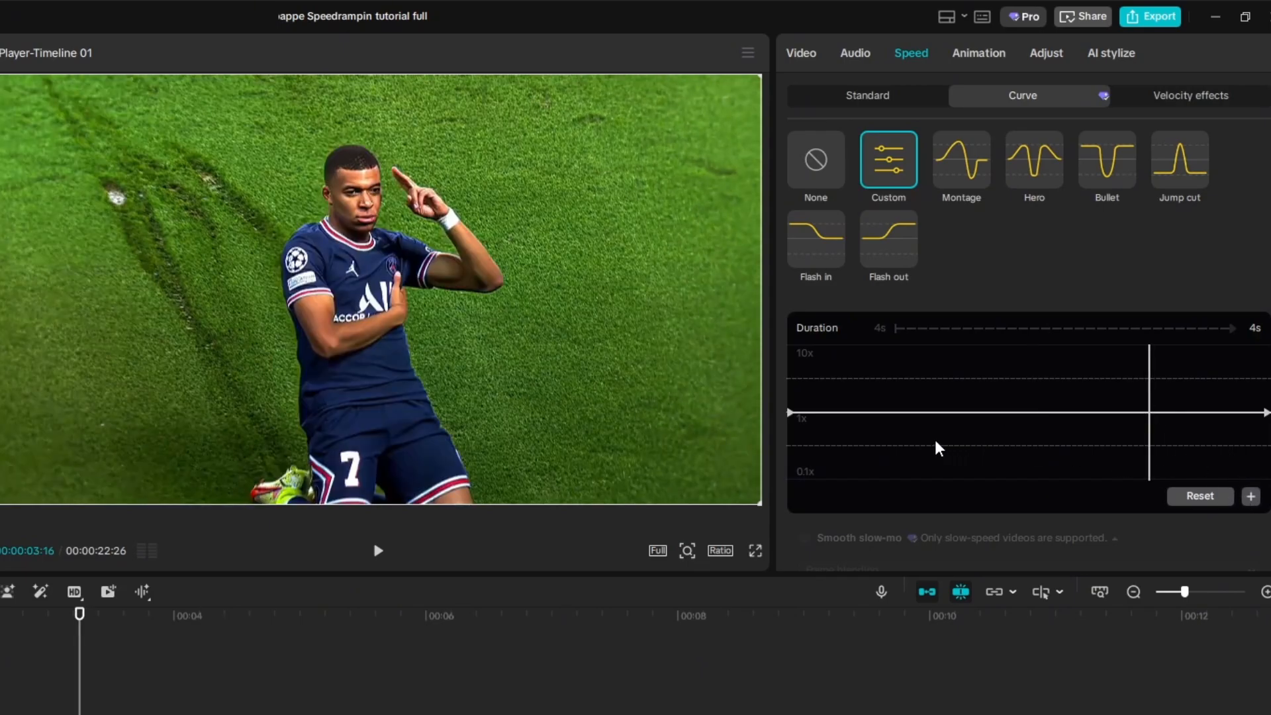
Raise the curve's start point to the dashed guide between 1x and 10x and play the clip to review the ramp.
{"action": "left_click", "coordinate": [815, 385]}
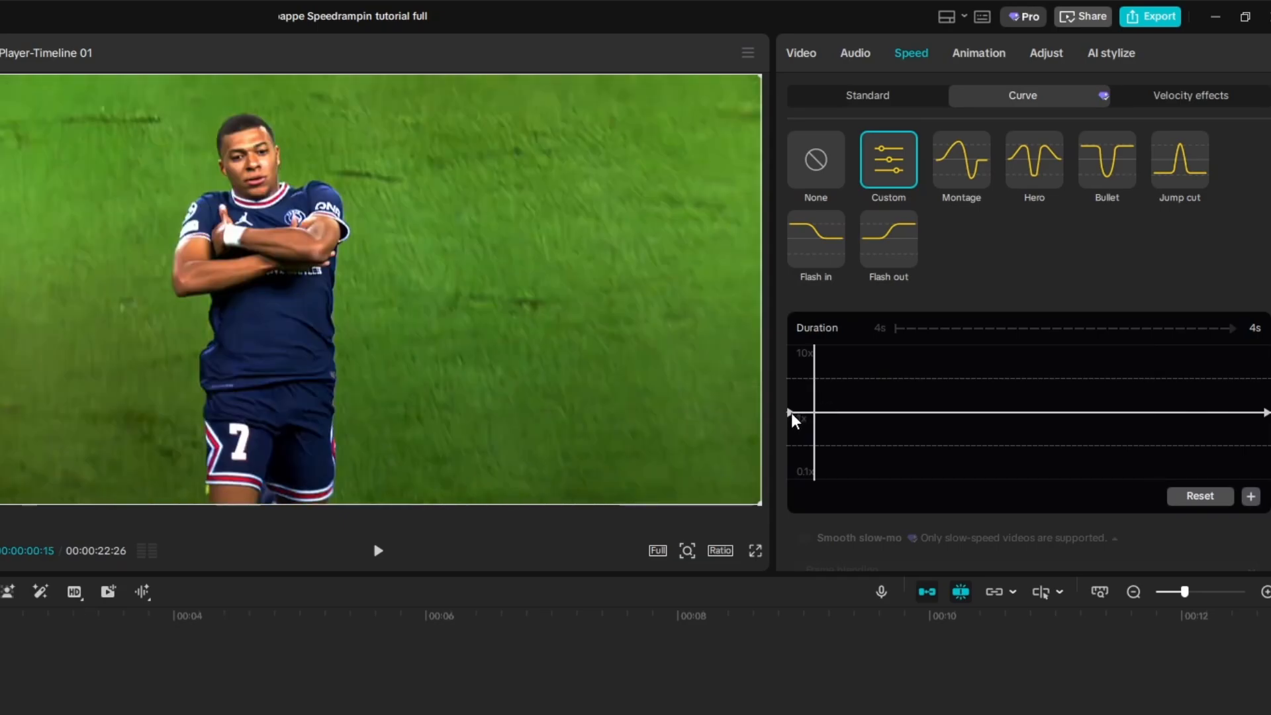
{"action": "left_click_drag", "start_coordinate": [791, 415], "coordinate": [793, 379]}
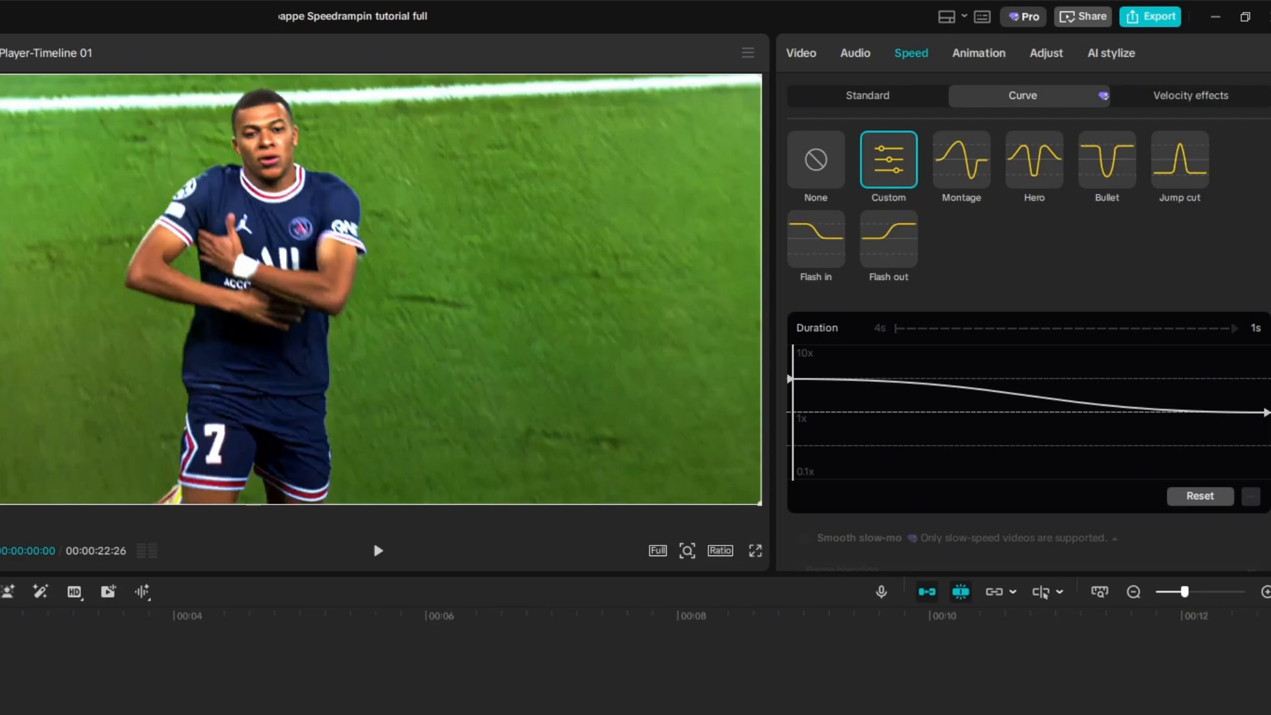
{"action": "key", "text": "space"}
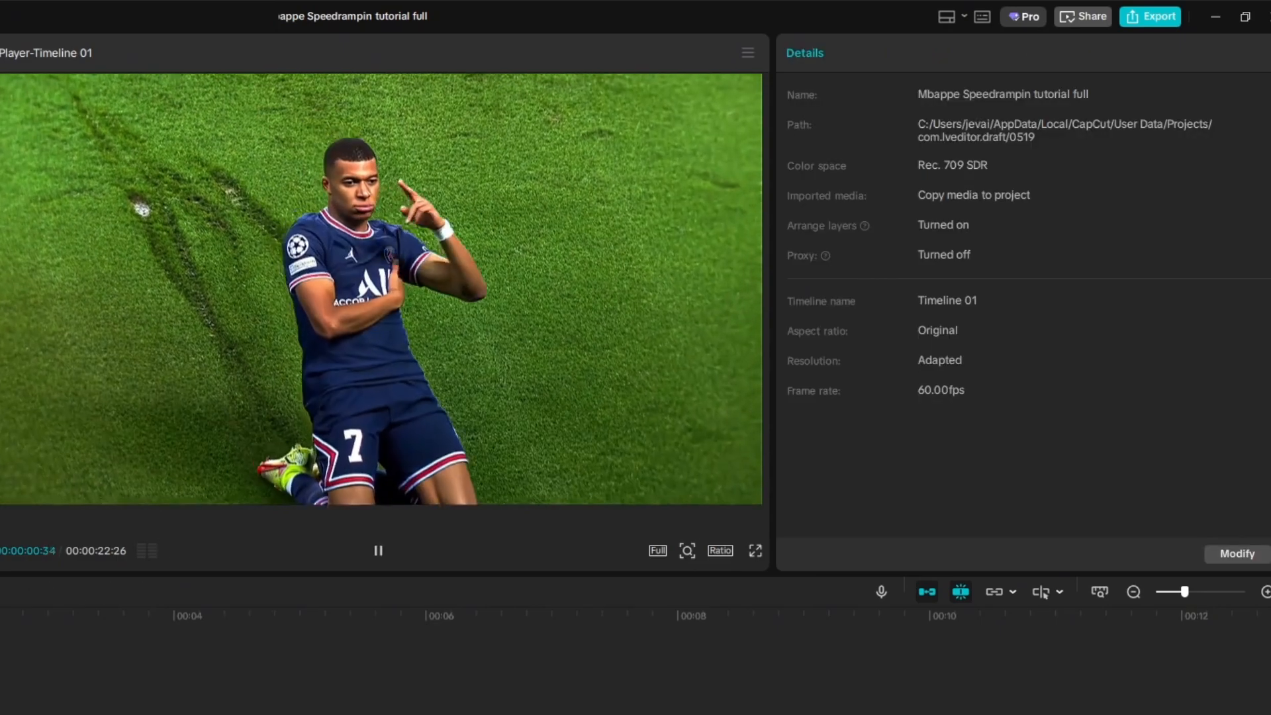
{"action": "key", "text": "space"}
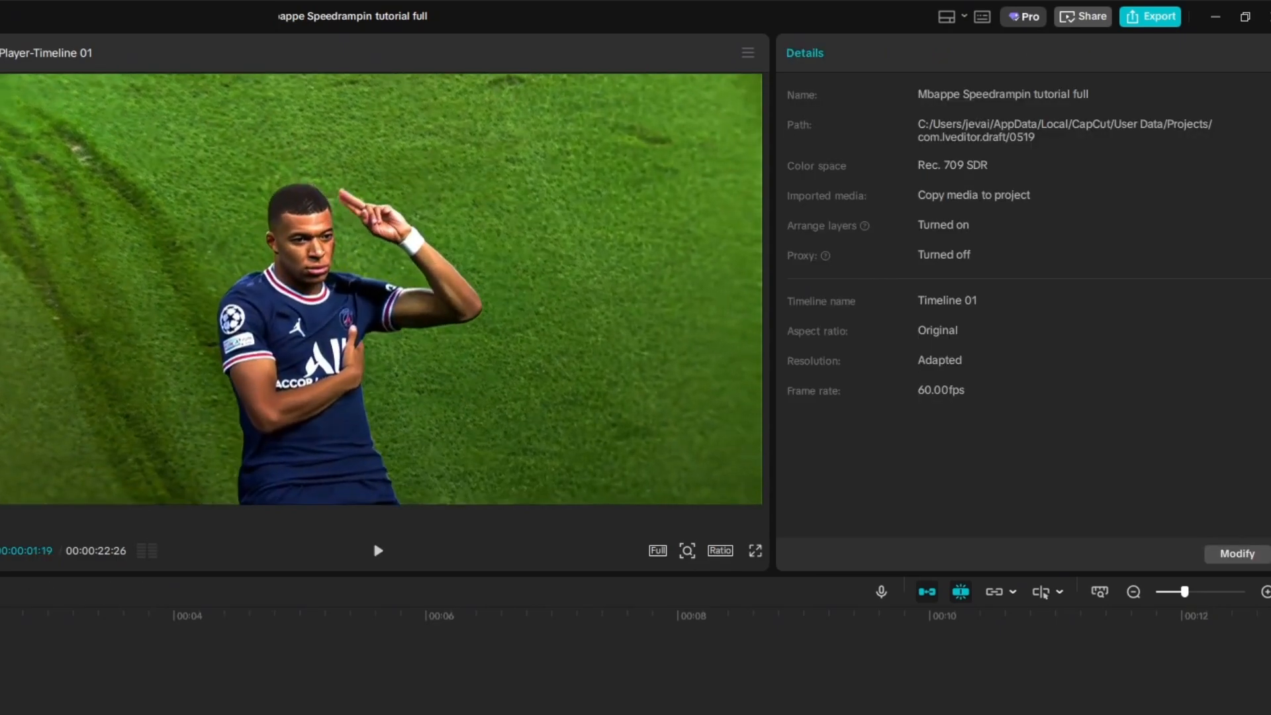
{"action": "key", "text": "space"}
{"action": "key", "text": "space"}
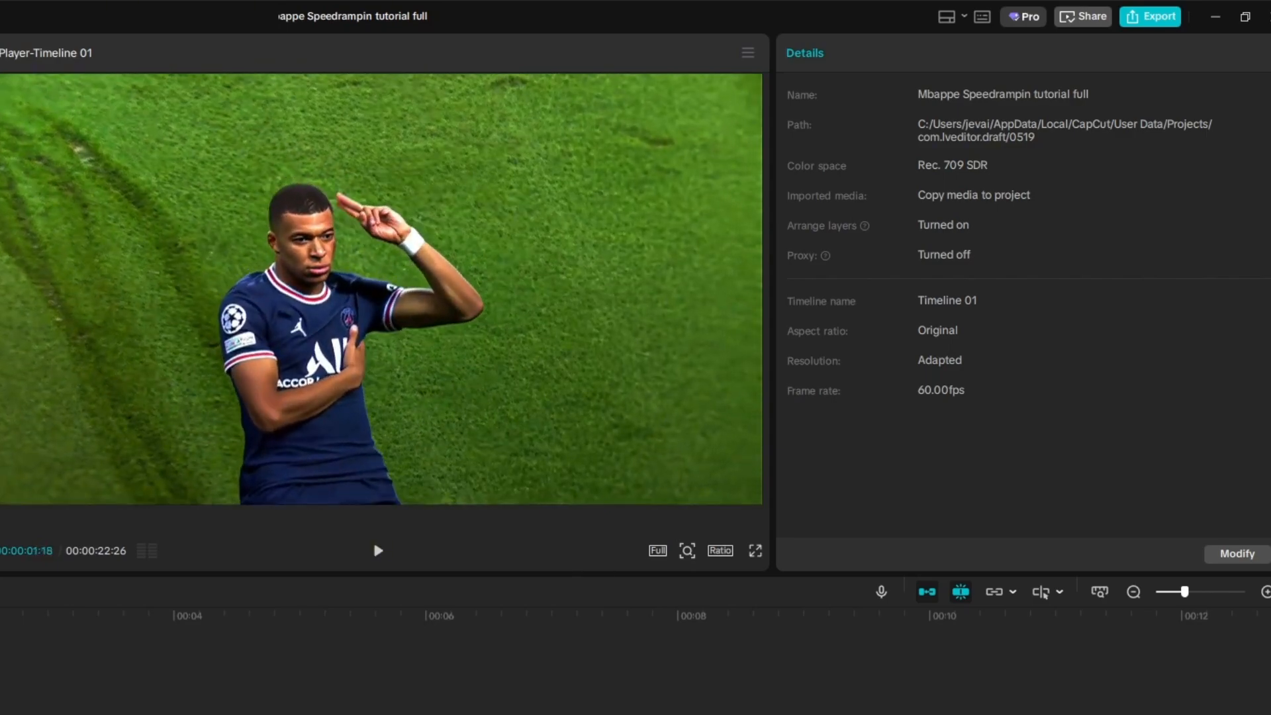
Reset the mbappe 2.mp4 clip's speed curve and remove its first and third inner points, keeping only the central one.
{"action": "left_click", "coordinate": [405, 441]}
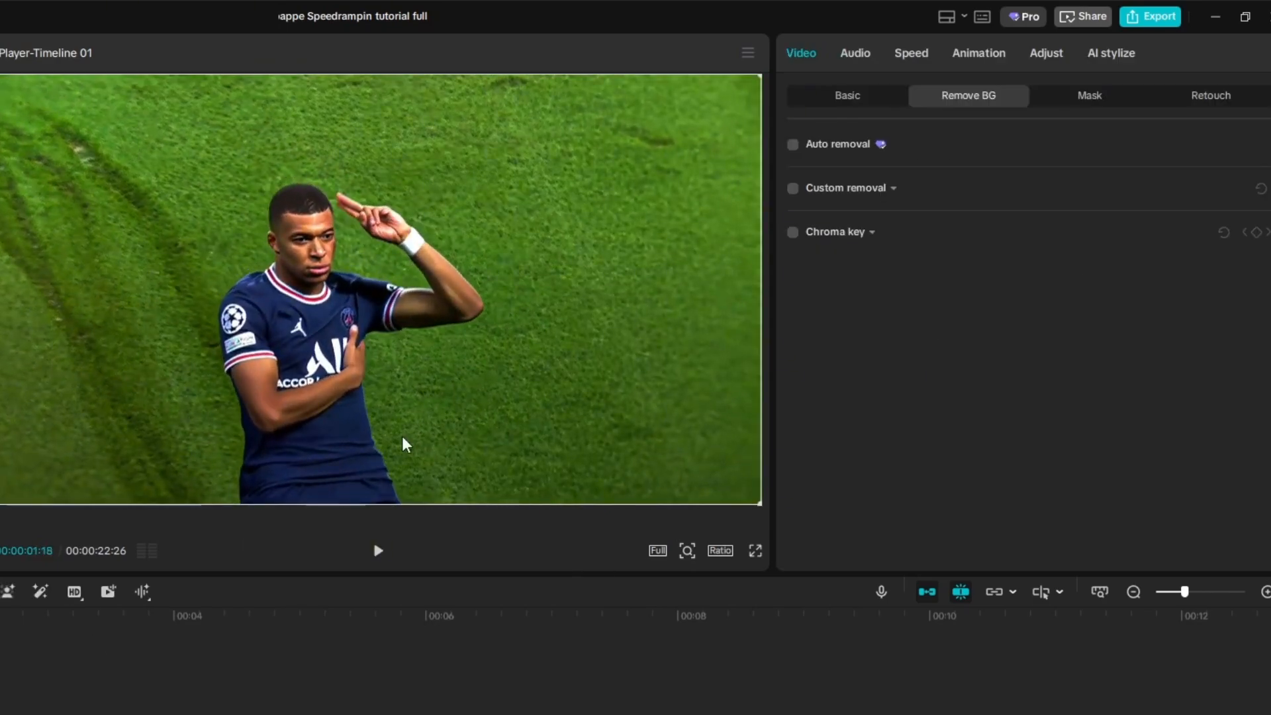
{"action": "left_click", "coordinate": [917, 58]}
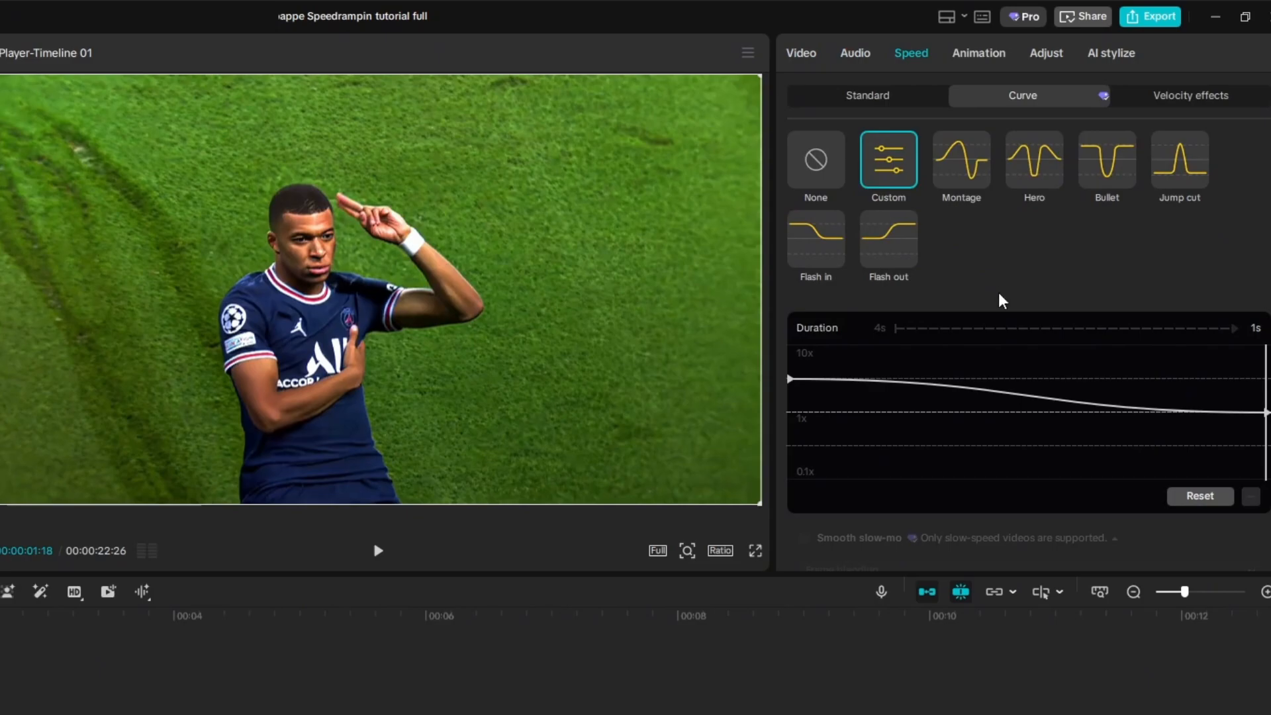
{"action": "left_click", "coordinate": [1208, 503]}
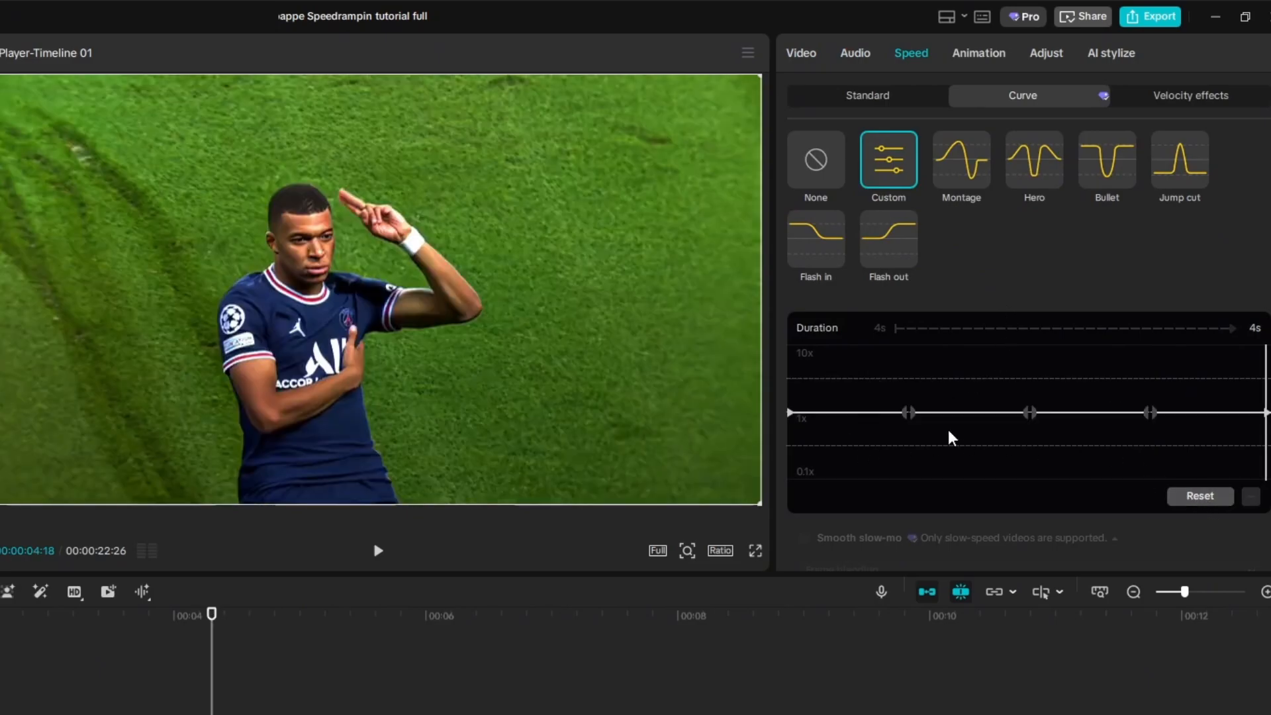
{"action": "left_click", "coordinate": [910, 415]}
{"action": "left_click", "coordinate": [1250, 496]}
{"action": "left_click", "coordinate": [1151, 416]}
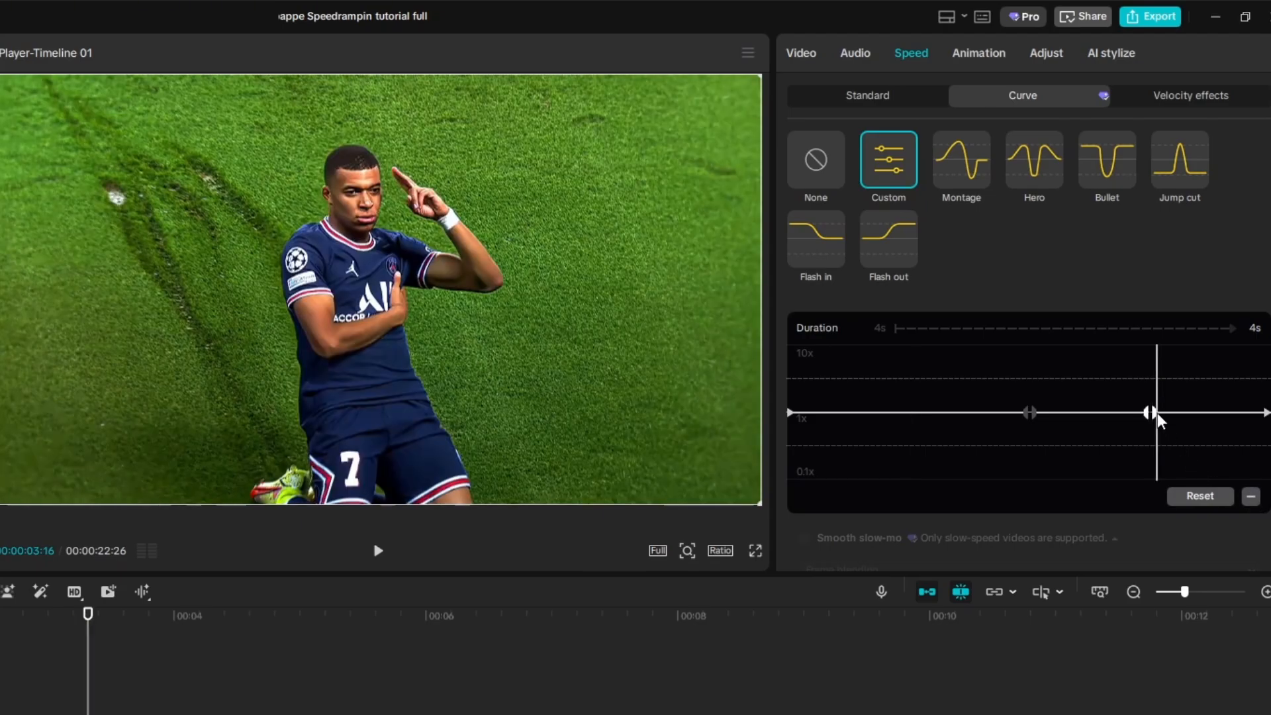
{"action": "left_click", "coordinate": [1251, 497]}
Raise the curve's start and end points to the dashed guide between 1x and 10x, keeping the central point at 1x.
{"action": "left_click_drag", "start_coordinate": [791, 416], "coordinate": [790, 379]}
{"action": "left_click_drag", "start_coordinate": [1265, 412], "coordinate": [1265, 378]}
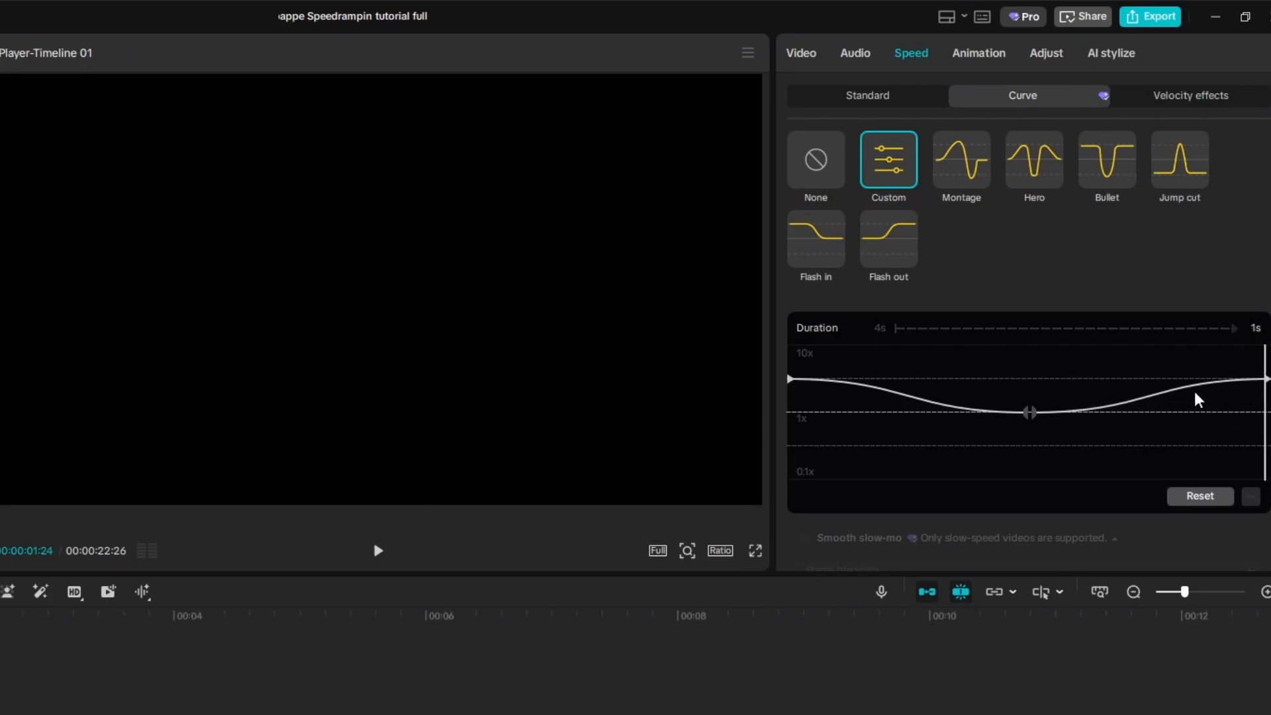
{"action": "left_click", "coordinate": [1030, 415]}
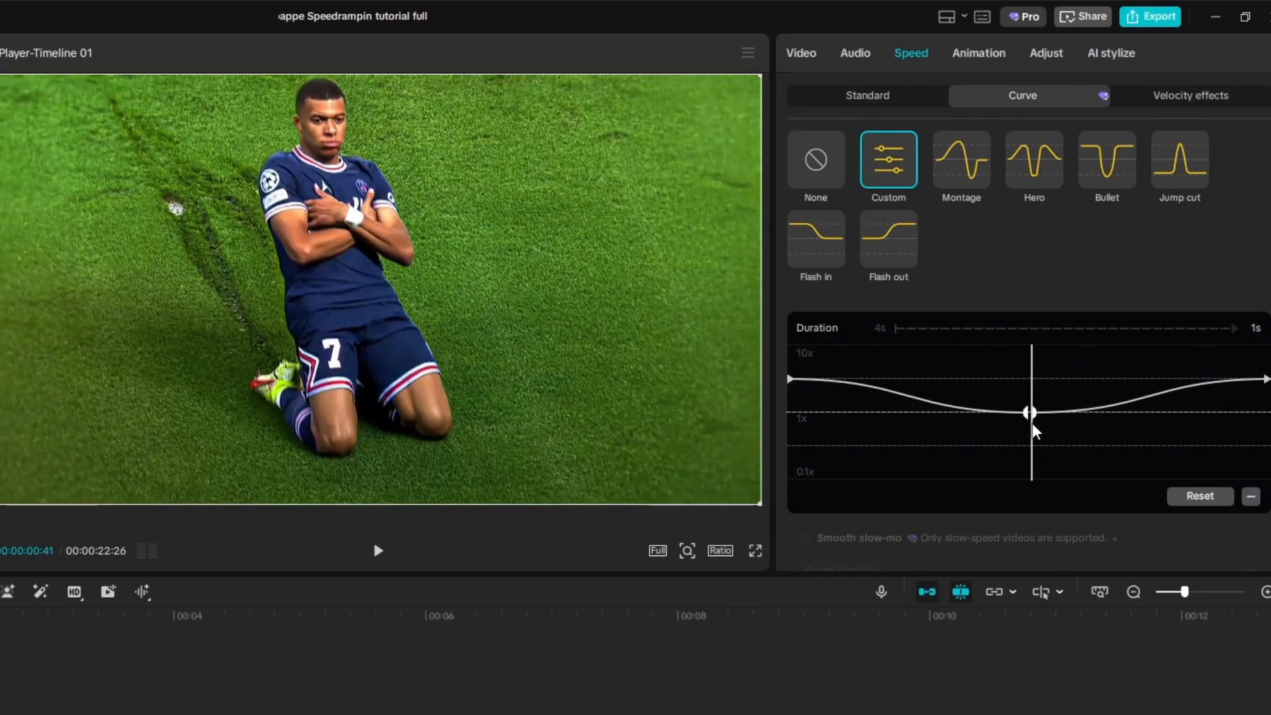
Play the mbappe 2.mp4 clip from the start twice to review the fast-slow-fast ramp.
{"action": "left_click", "coordinate": [798, 358]}
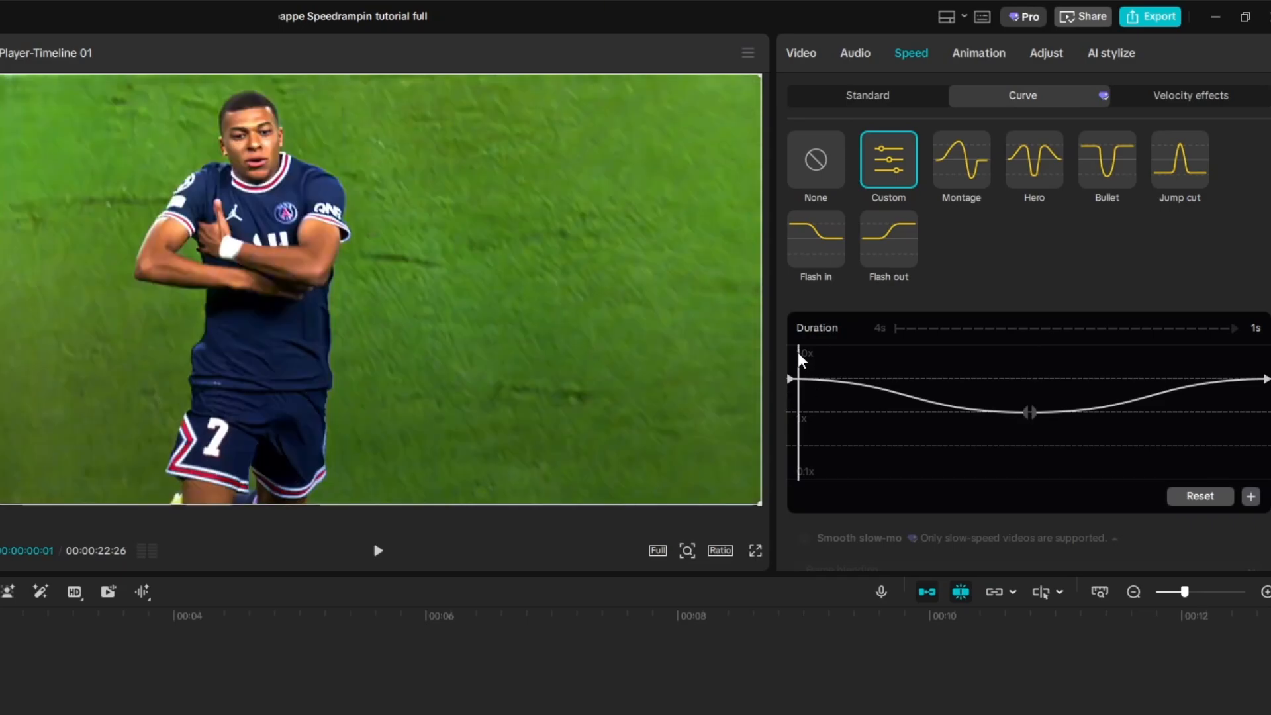
{"action": "key", "text": "space"}
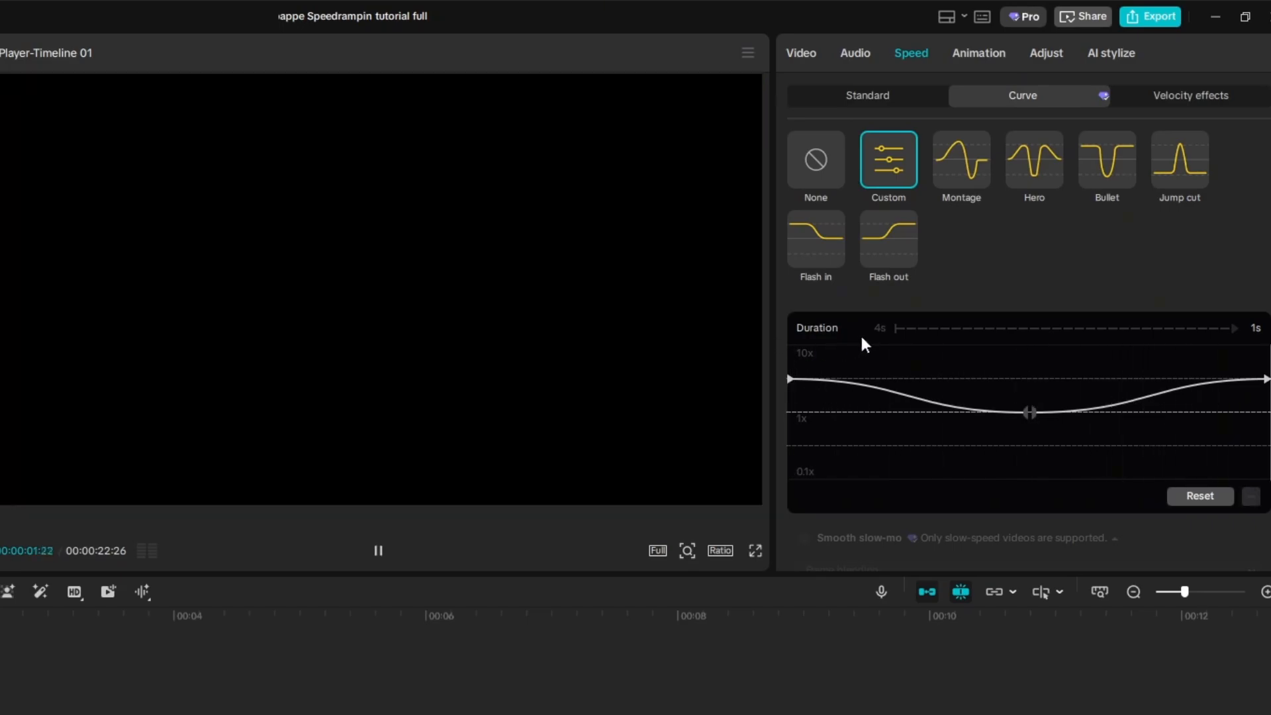
{"action": "left_click", "coordinate": [803, 355]}
{"action": "key", "text": "space"}
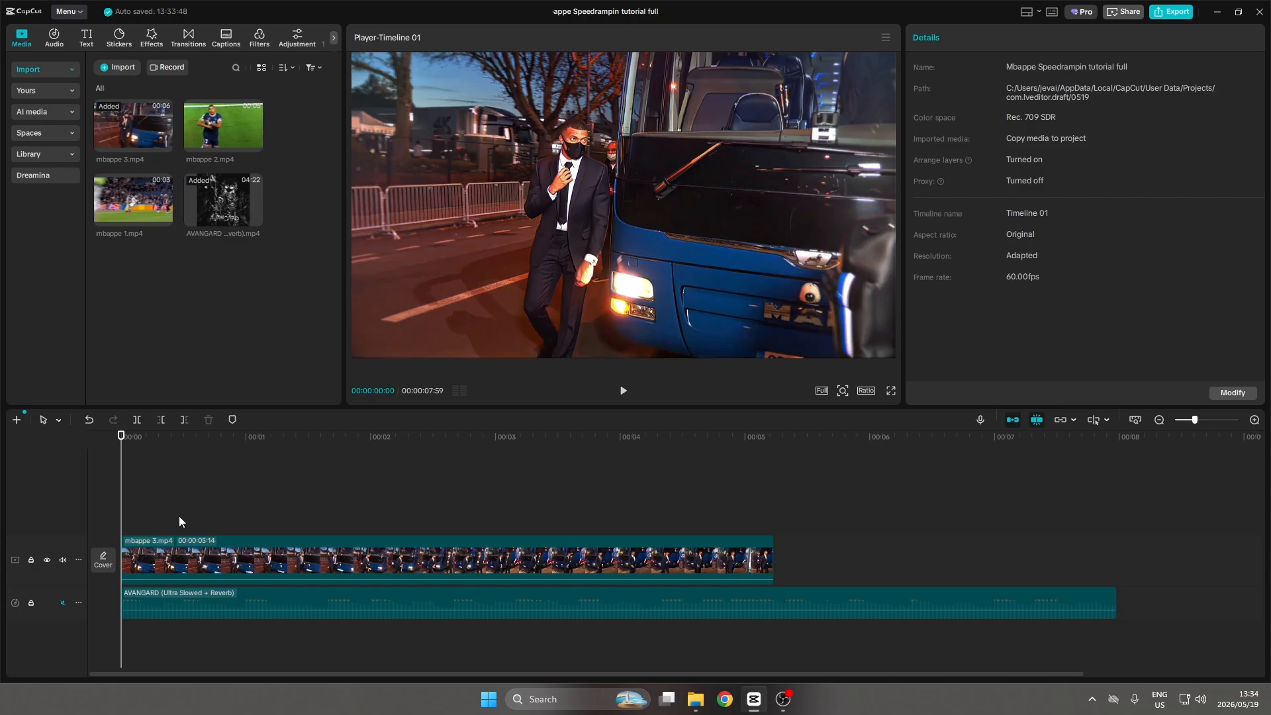
Mark the beats automatically on the AVANGARD audio track with the Beats 2 option.
{"action": "left_click", "coordinate": [286, 599]}
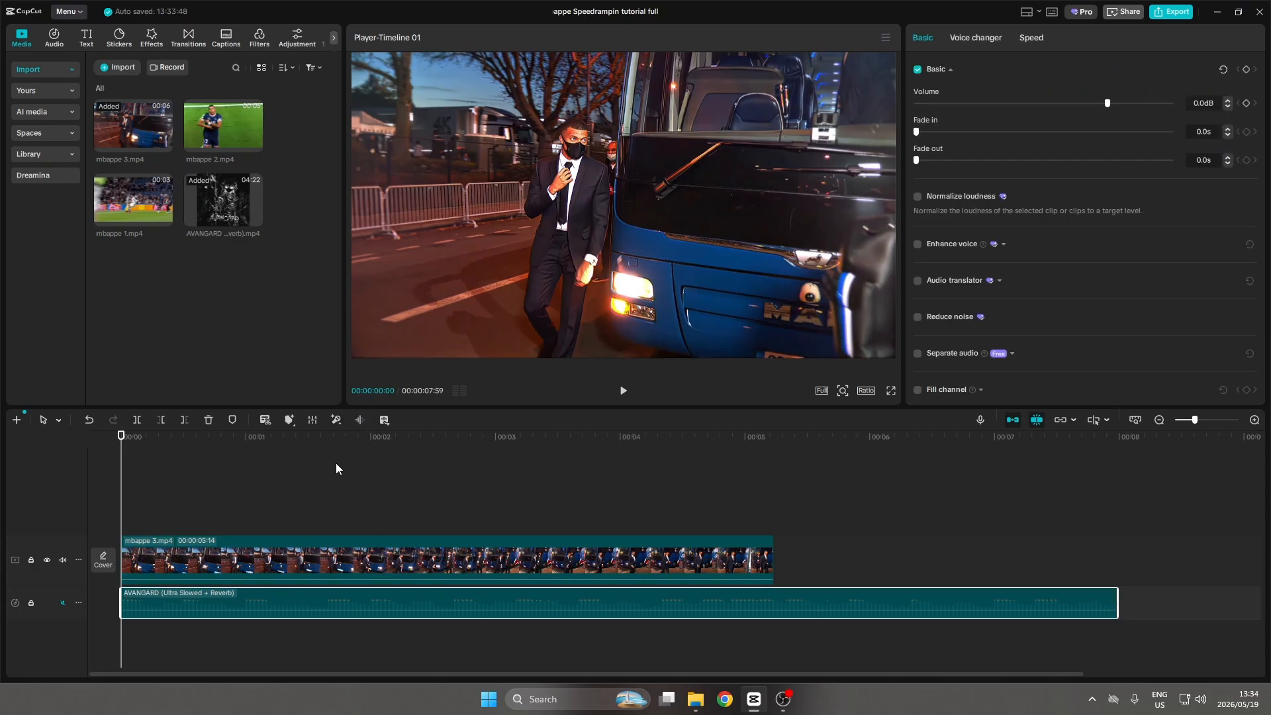
{"action": "left_click", "coordinate": [290, 420]}
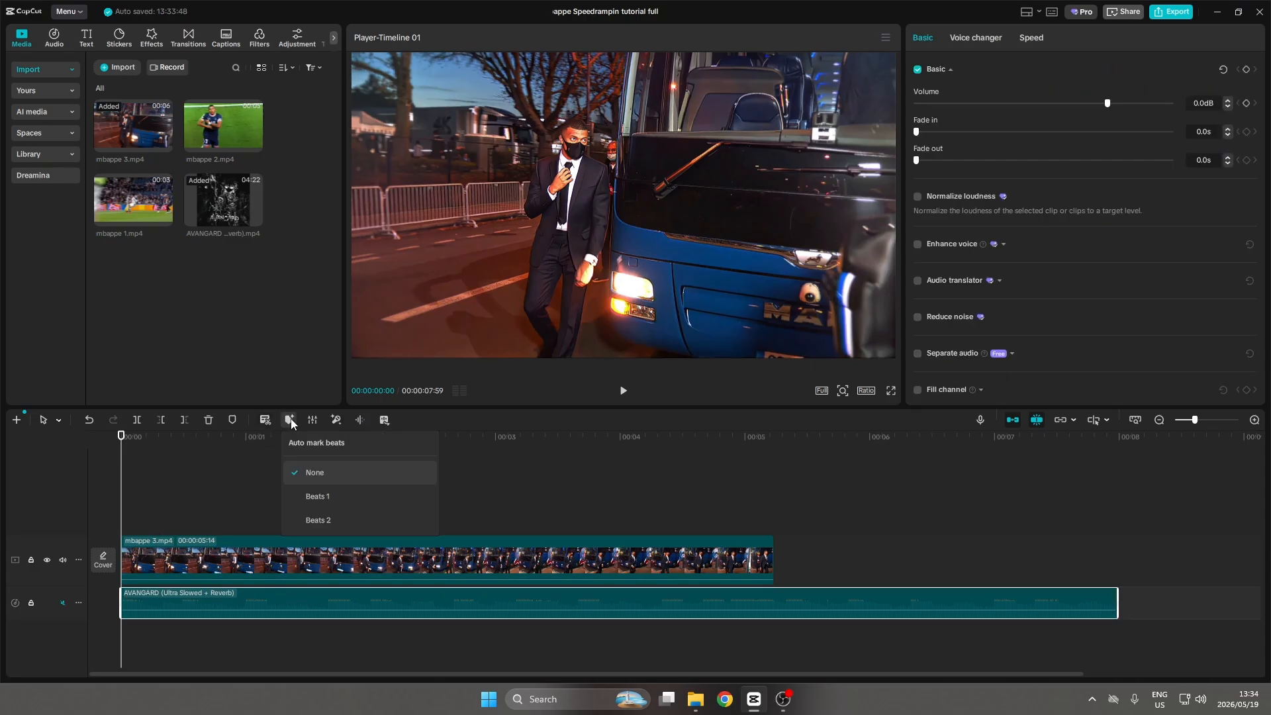
{"action": "left_click", "coordinate": [318, 514]}
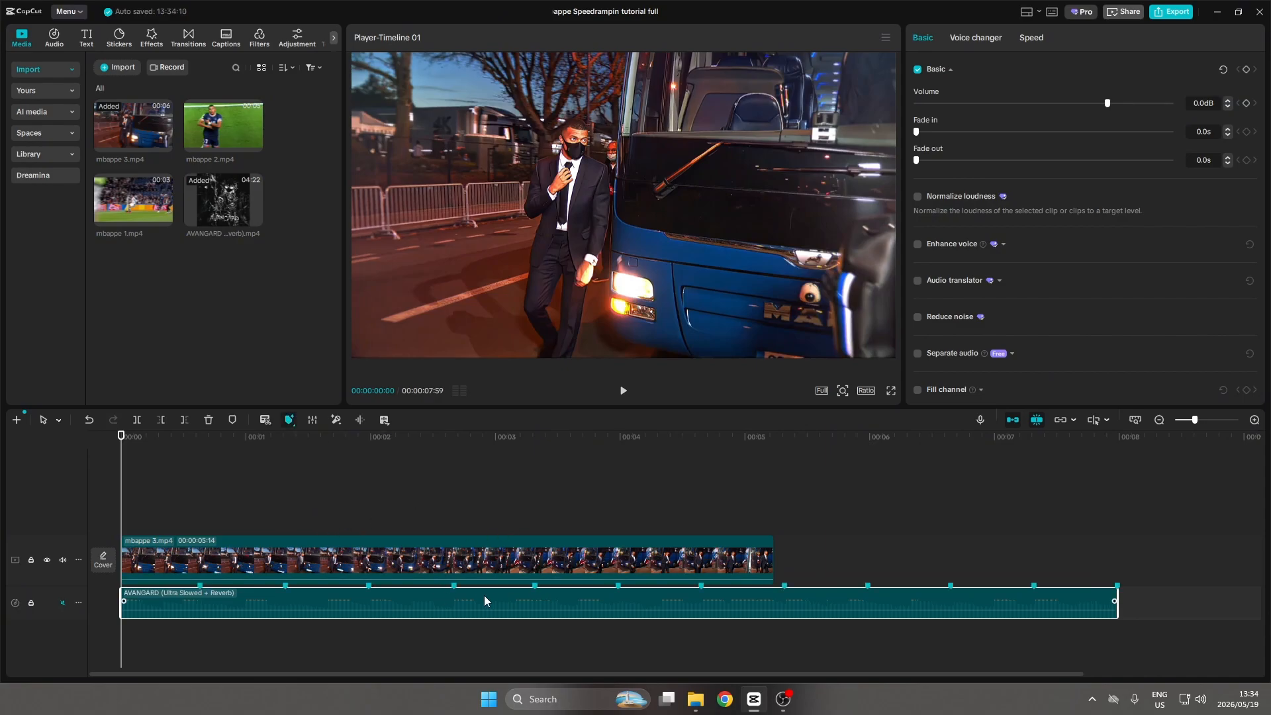
Apply a Custom speed curve to the mbappe 3.mp4 clip.
{"action": "left_click", "coordinate": [549, 540]}
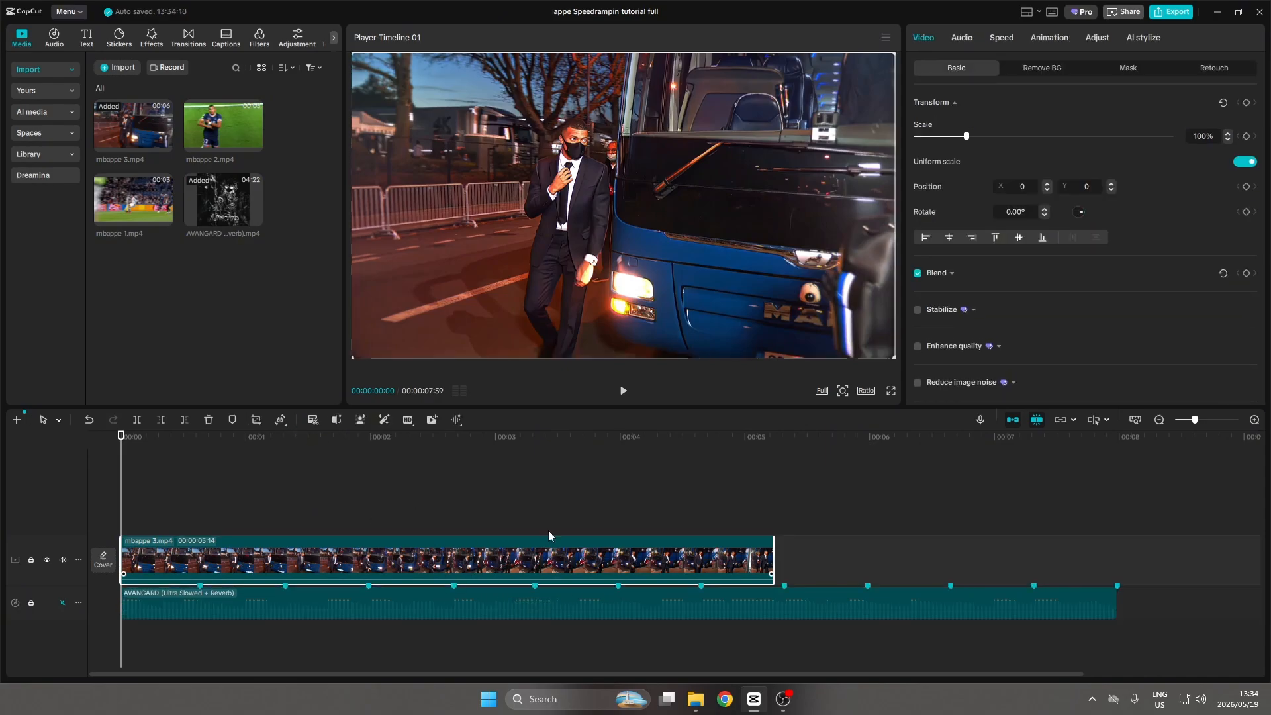
{"action": "left_click", "coordinate": [1006, 39]}
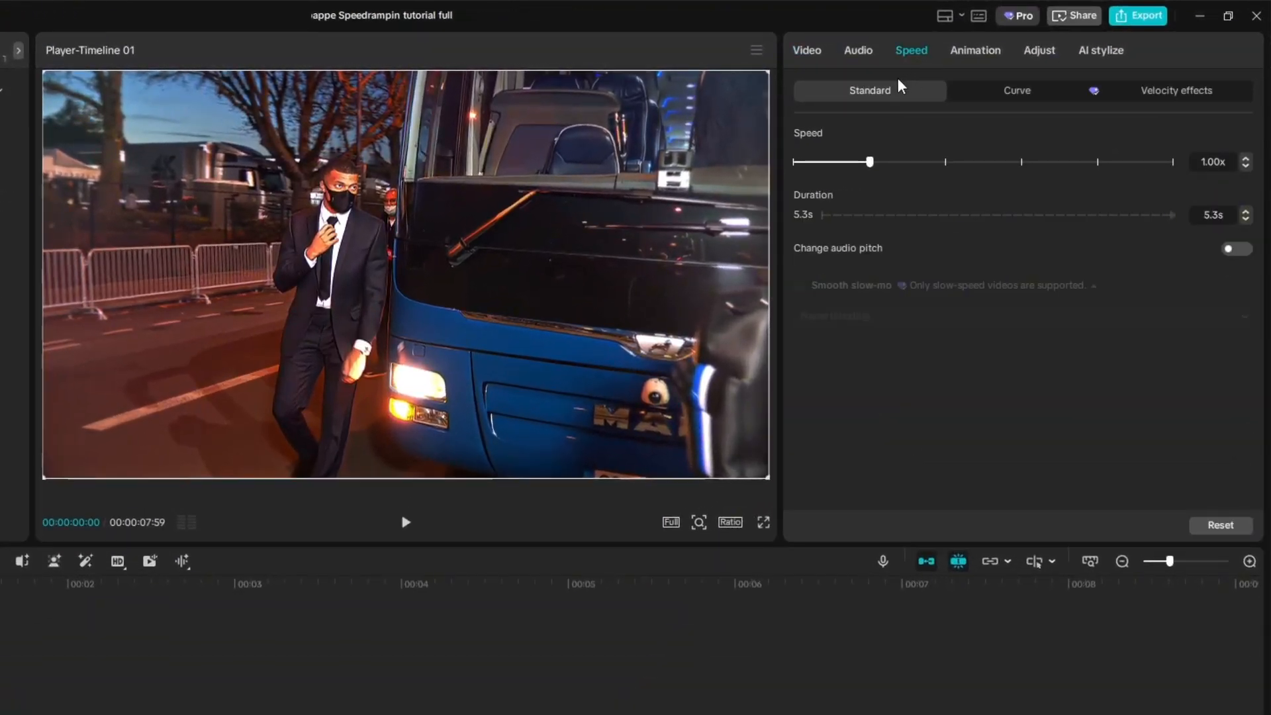
{"action": "left_click", "coordinate": [1013, 98]}
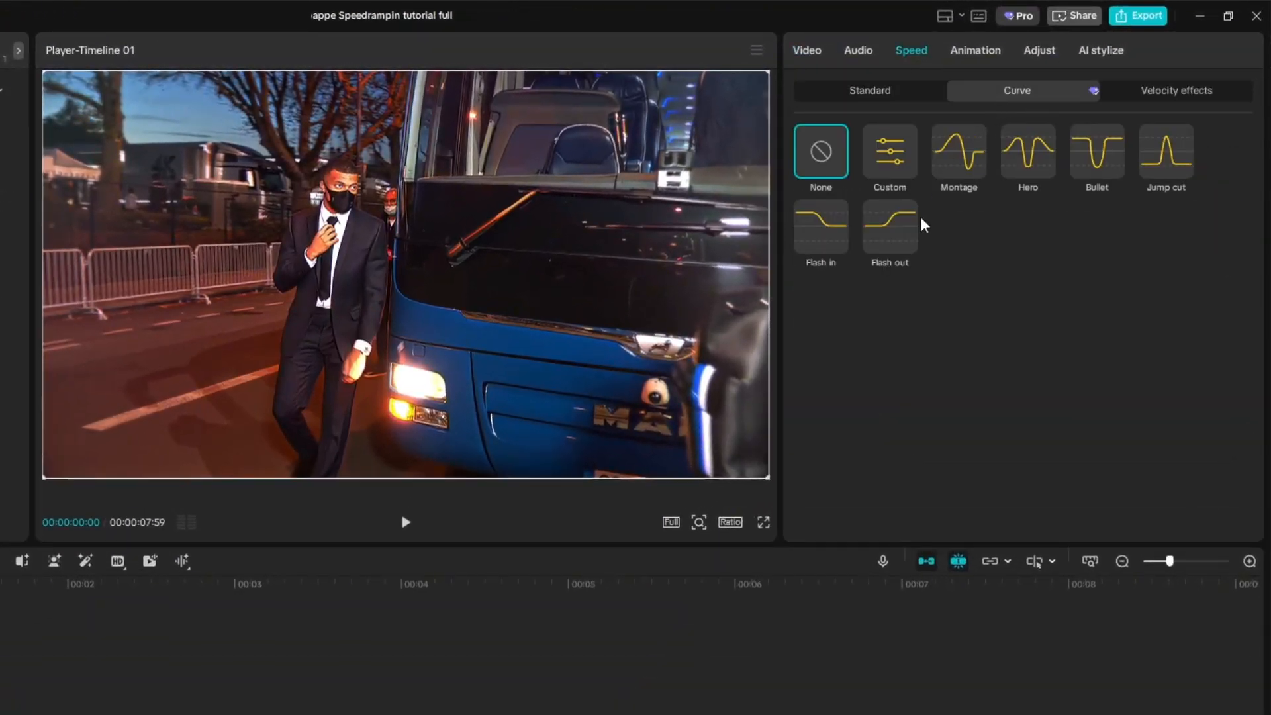
{"action": "left_click", "coordinate": [888, 165]}
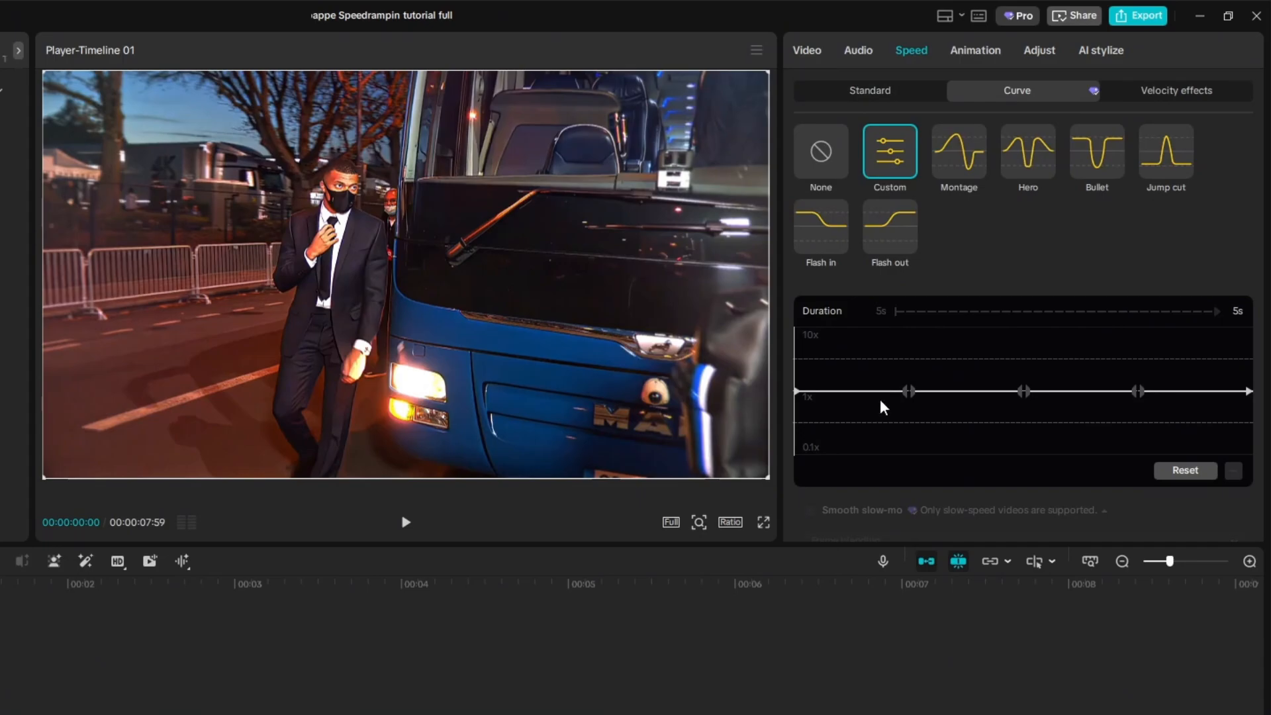
Remove the two side points from the mbappe 3.mp4 speed curve, leaving only the central point.
{"action": "mouse_move", "coordinate": [831, 369]}
{"action": "left_mouse_down"}
{"action": "mouse_move", "coordinate": [840, 364]}
{"action": "mouse_move", "coordinate": [820, 369]}
{"action": "mouse_move", "coordinate": [845, 372]}
{"action": "mouse_move", "coordinate": [828, 371]}
{"action": "left_mouse_up"}
{"action": "key", "text": "space"}
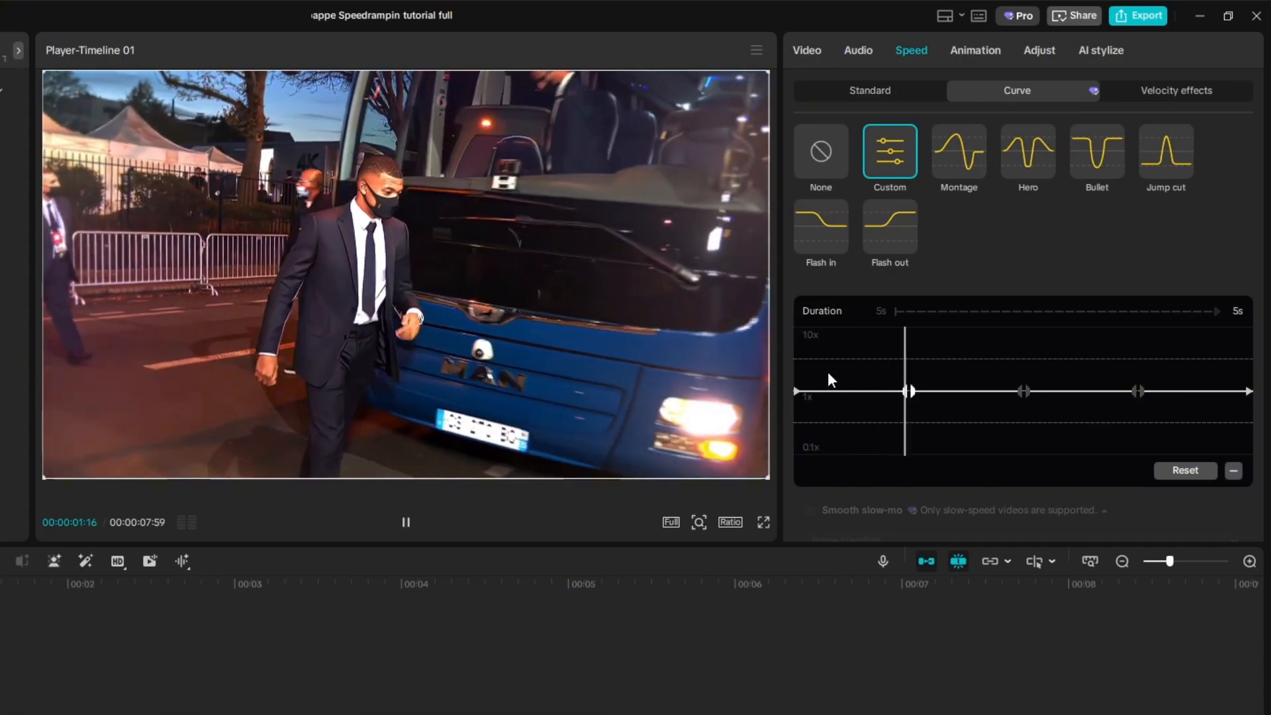
{"action": "key", "text": "space"}
{"action": "left_click", "coordinate": [822, 365]}
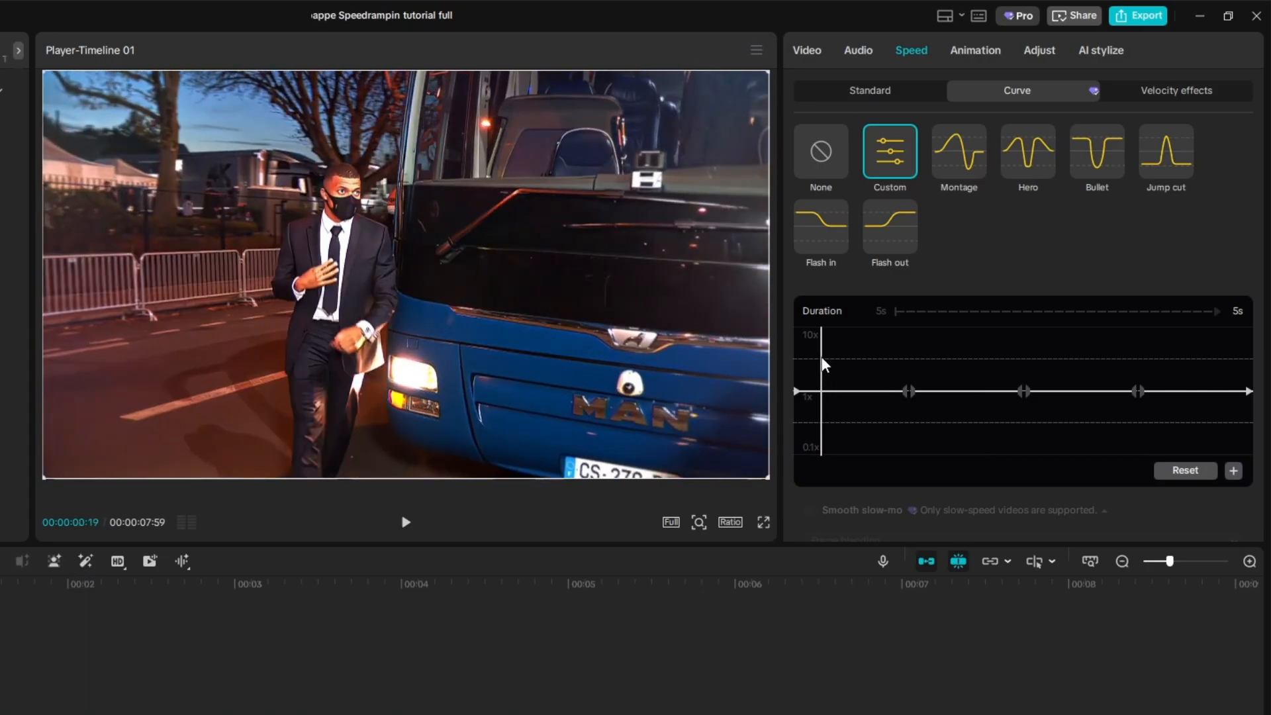
{"action": "left_click", "coordinate": [909, 391]}
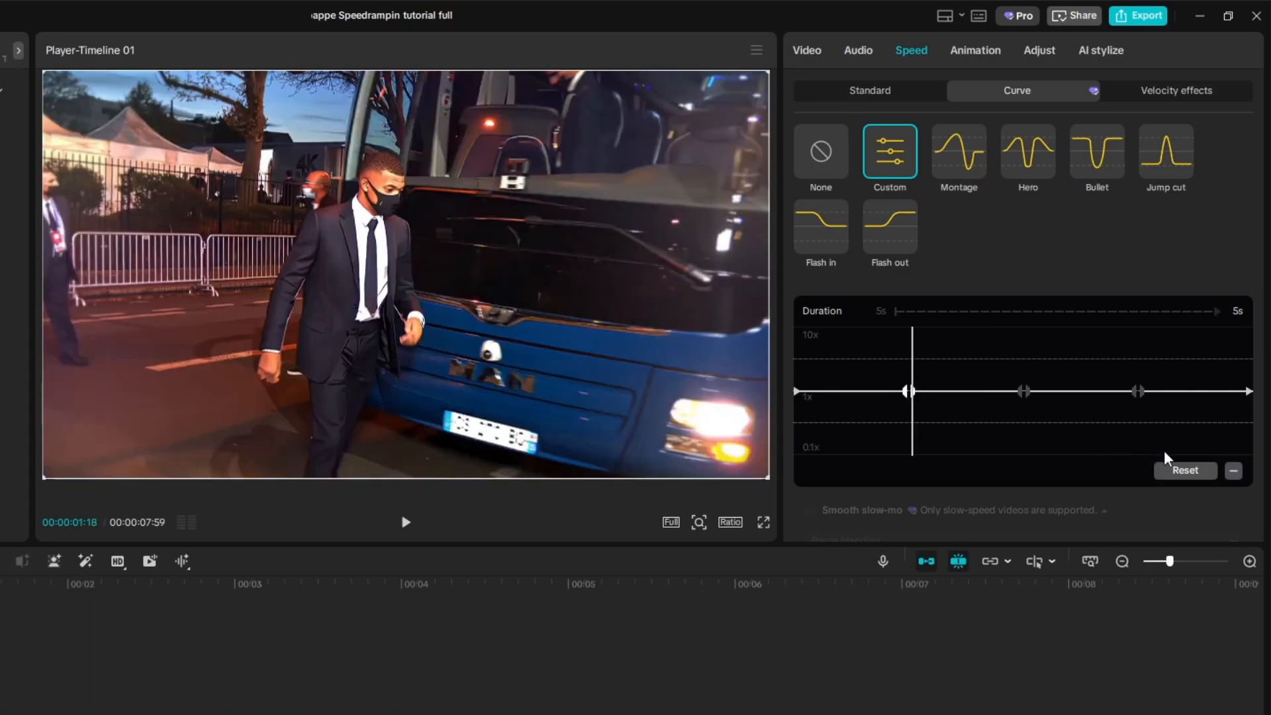
{"action": "left_click", "coordinate": [1138, 392]}
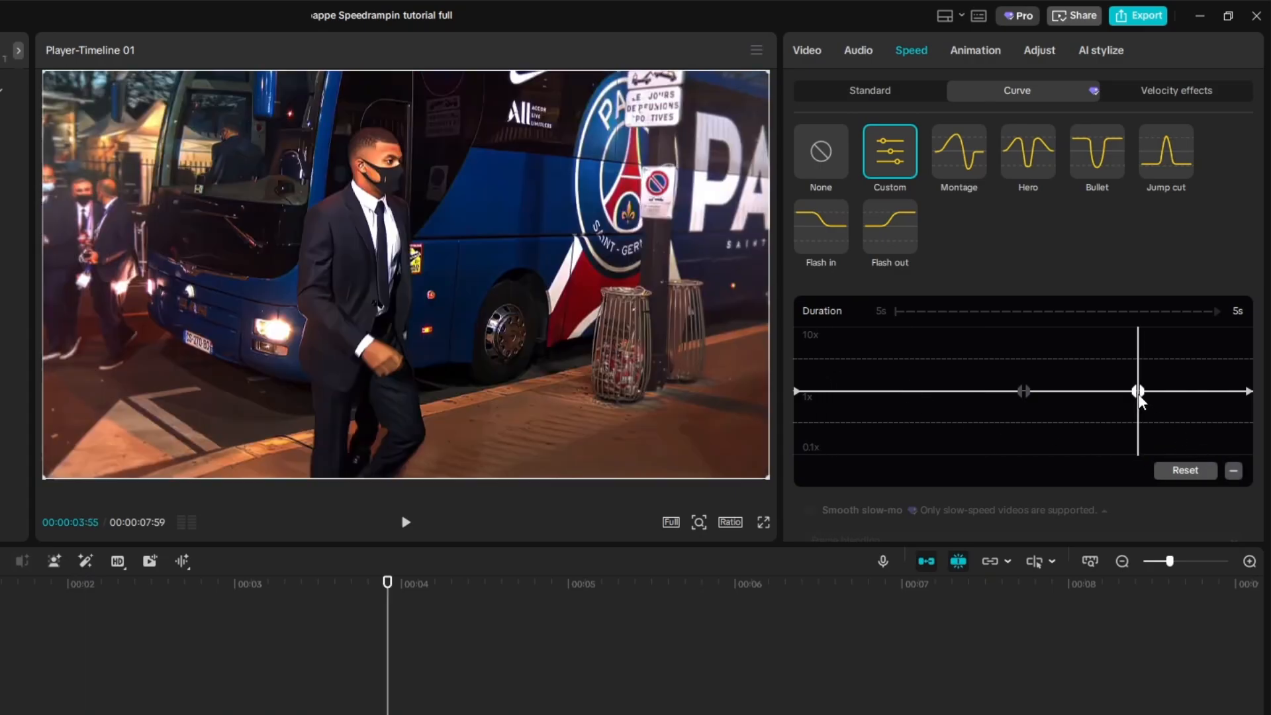
{"action": "left_click", "coordinate": [1240, 470]}
Lower the curve's central point to the dashed guide between 1x and 0.1x, and raise both end points to the guide between 1x and 10x.
{"action": "left_click_drag", "start_coordinate": [1023, 391], "coordinate": [1025, 425]}
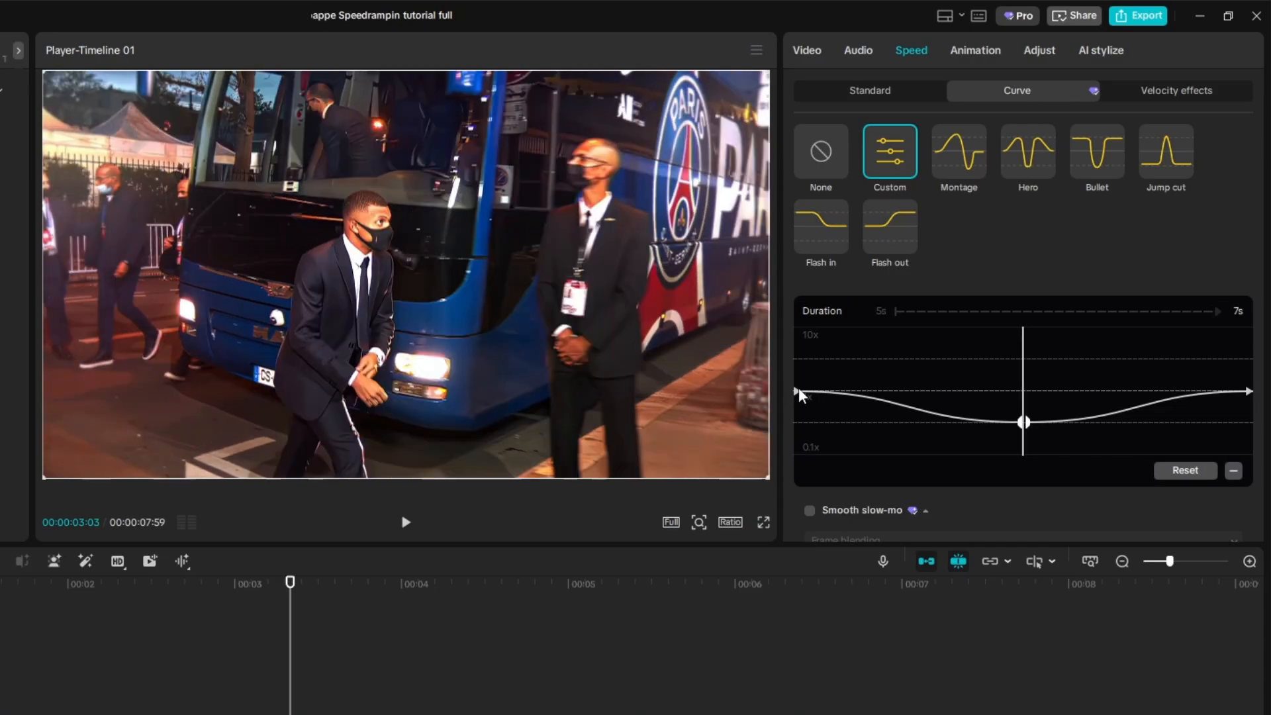
{"action": "left_click_drag", "start_coordinate": [797, 391], "coordinate": [802, 362]}
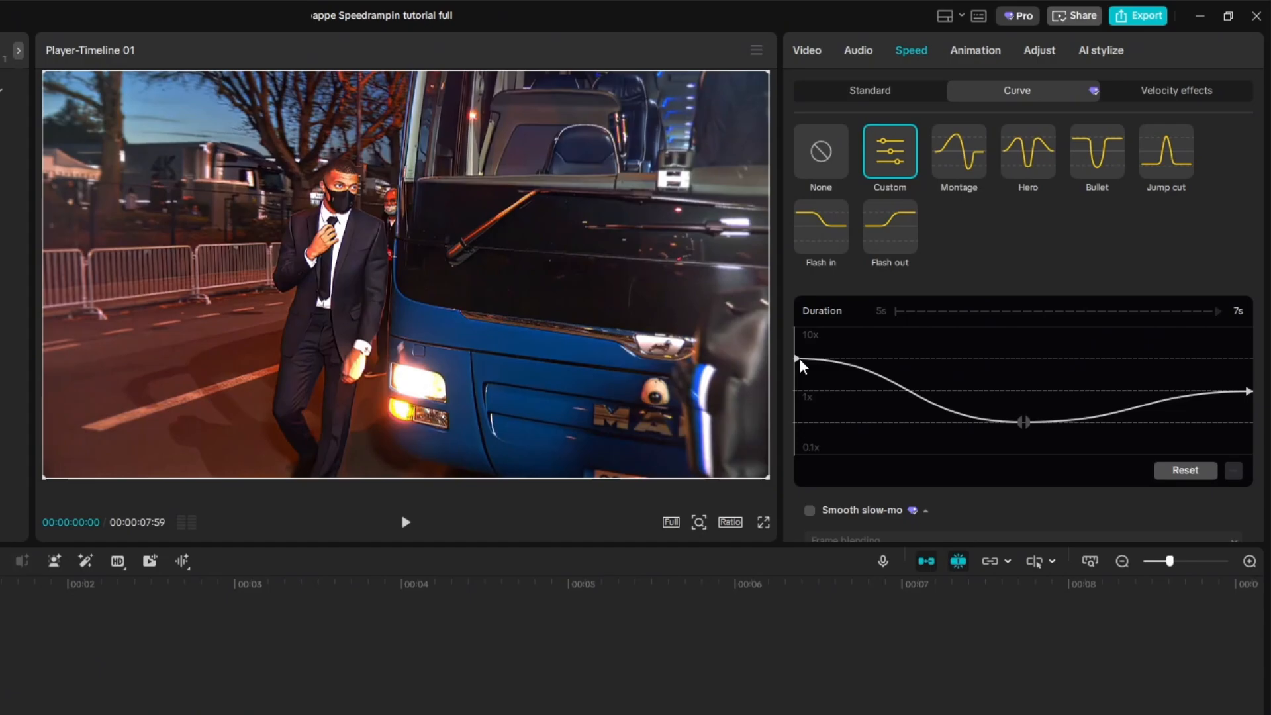
{"action": "left_click_drag", "start_coordinate": [1256, 395], "coordinate": [1248, 360]}
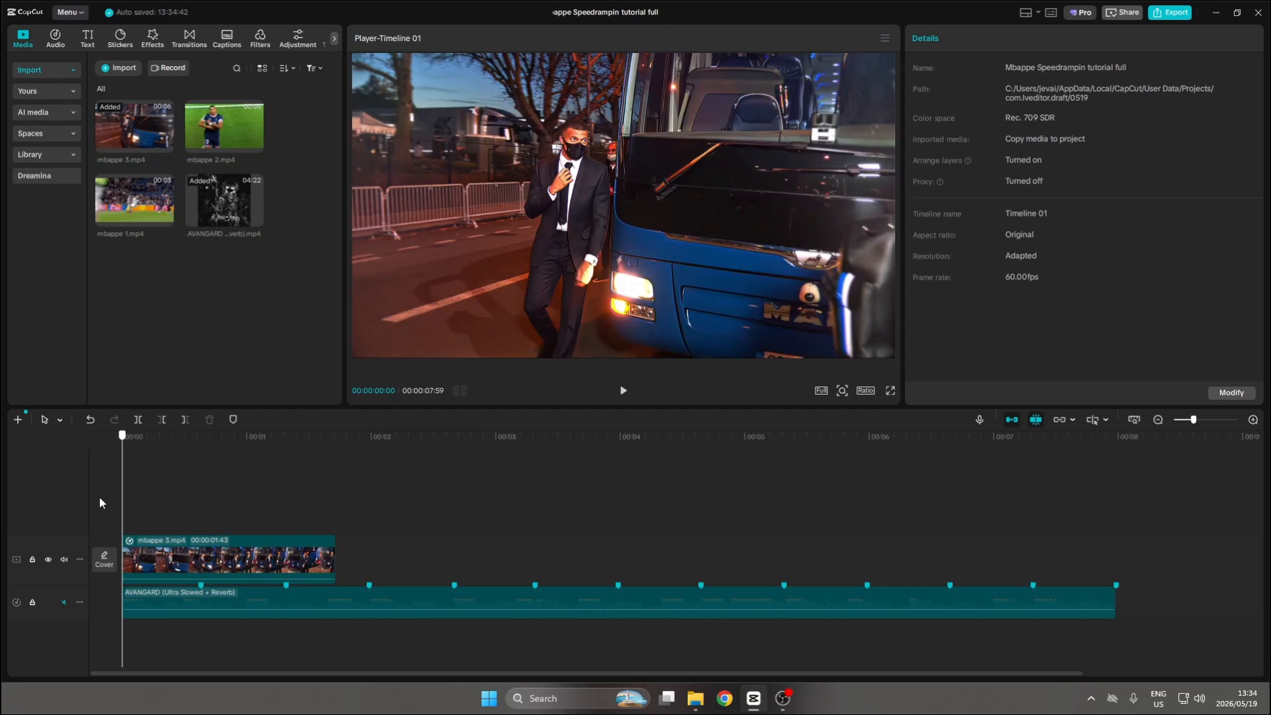
Turn the ramped mbappe 3.mp4 clip into a compound clip and set its standard speed to 1.32x, ending it on the second beat marker.
{"action": "key", "text": "space"}
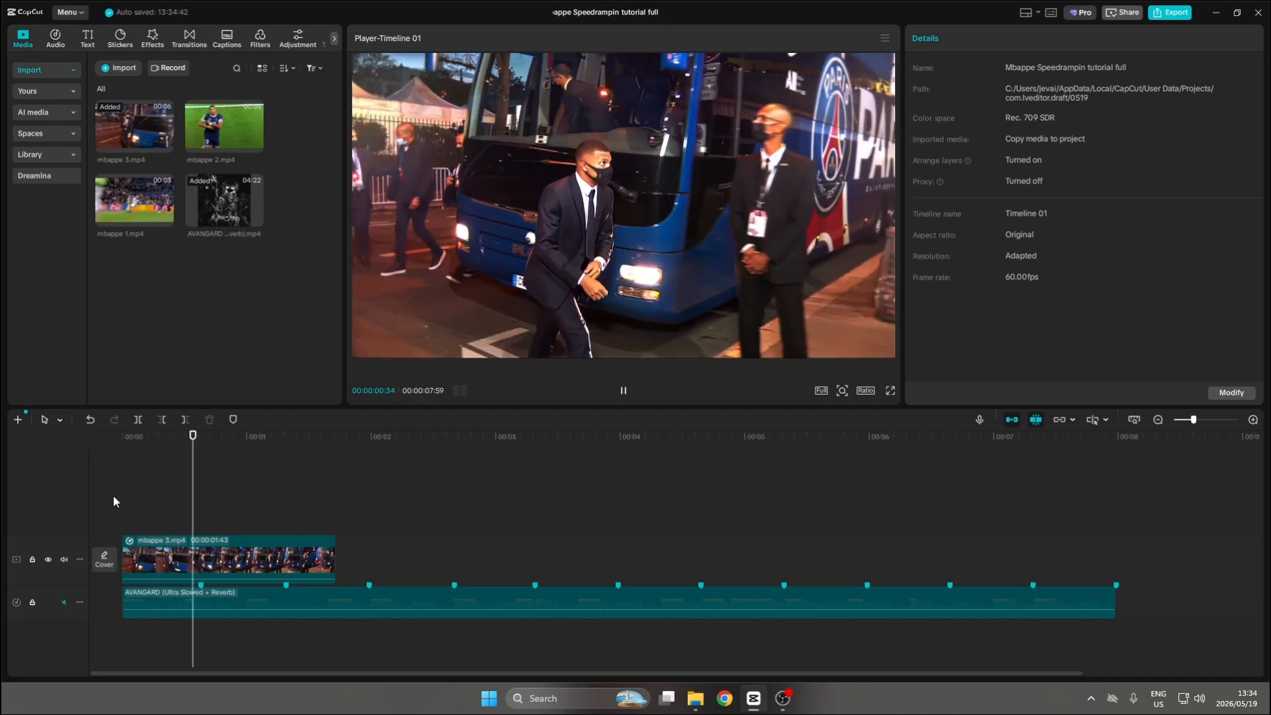
{"action": "left_click", "coordinate": [315, 556]}
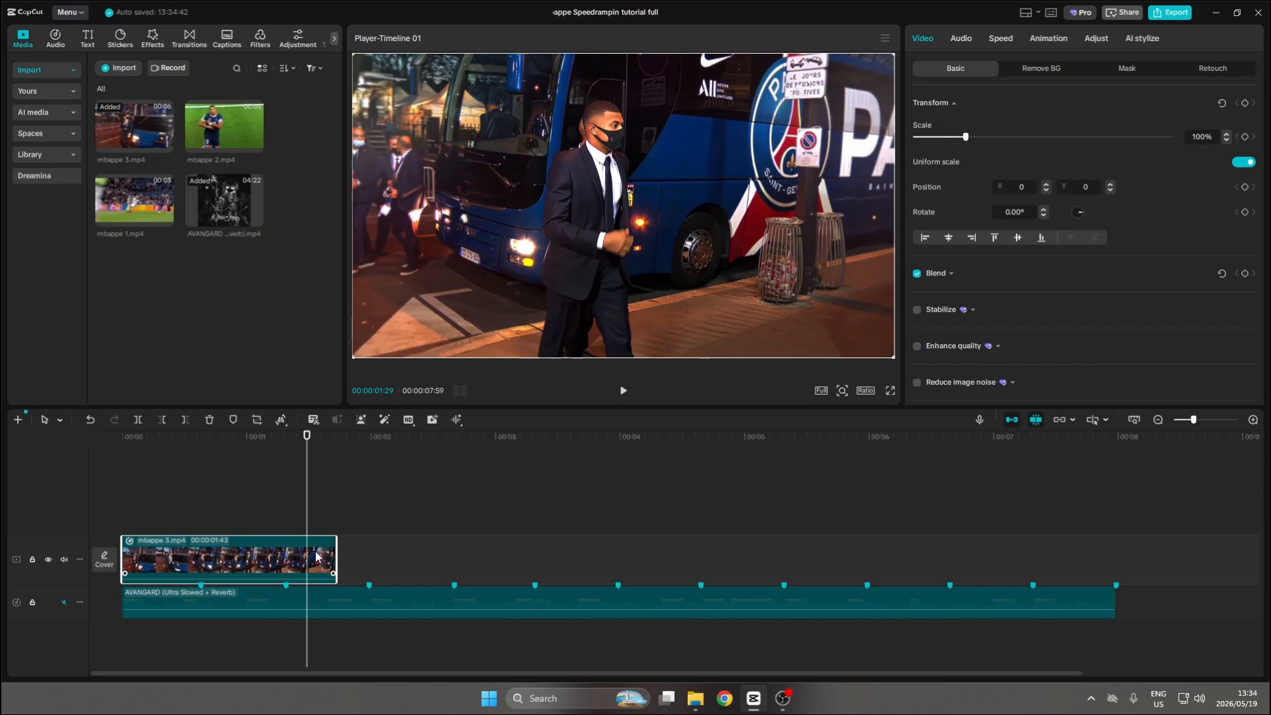
{"action": "key", "text": "alt+g"}
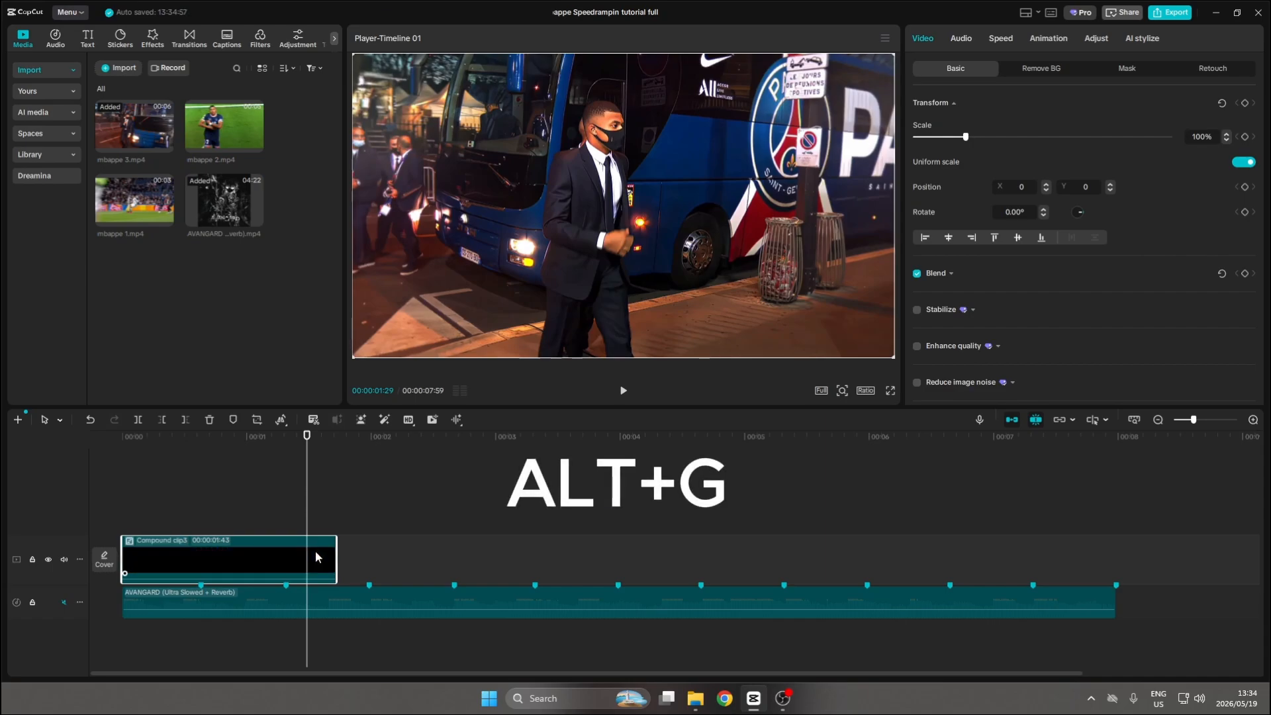
{"action": "left_click", "coordinate": [1000, 40]}
{"action": "left_click", "coordinate": [970, 69]}
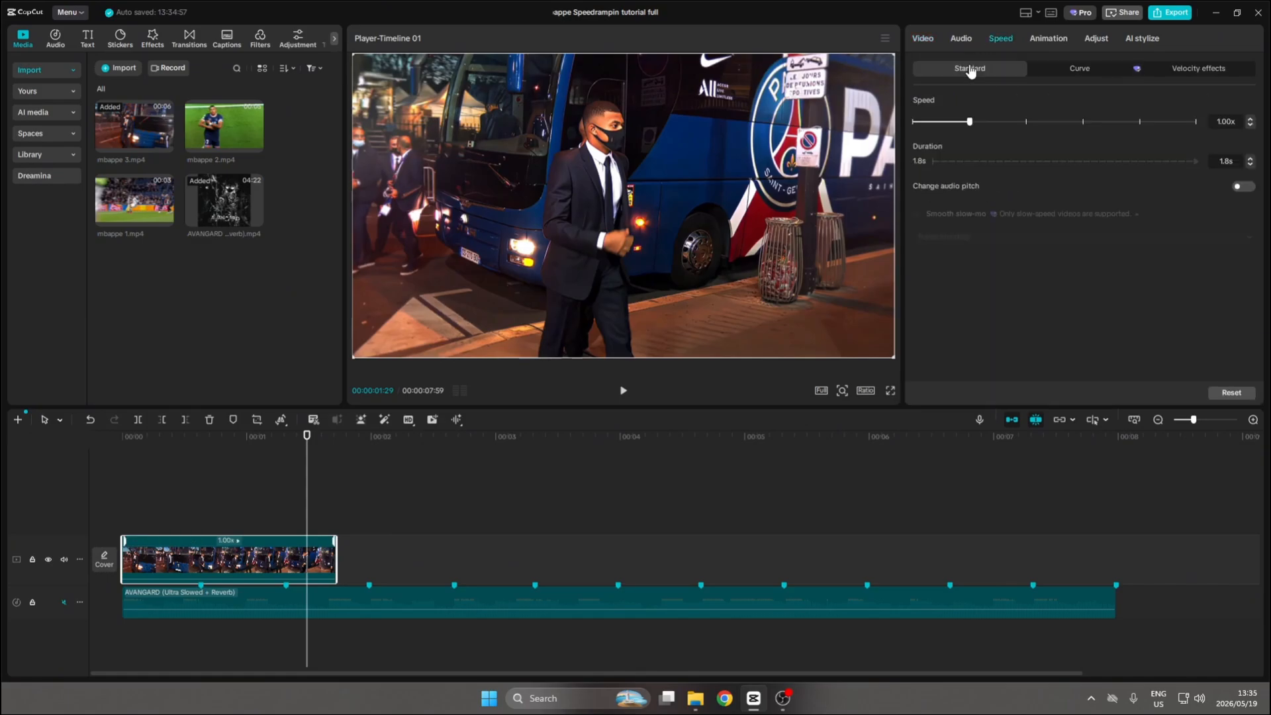
{"action": "left_click_drag", "start_coordinate": [971, 122], "coordinate": [989, 123]}
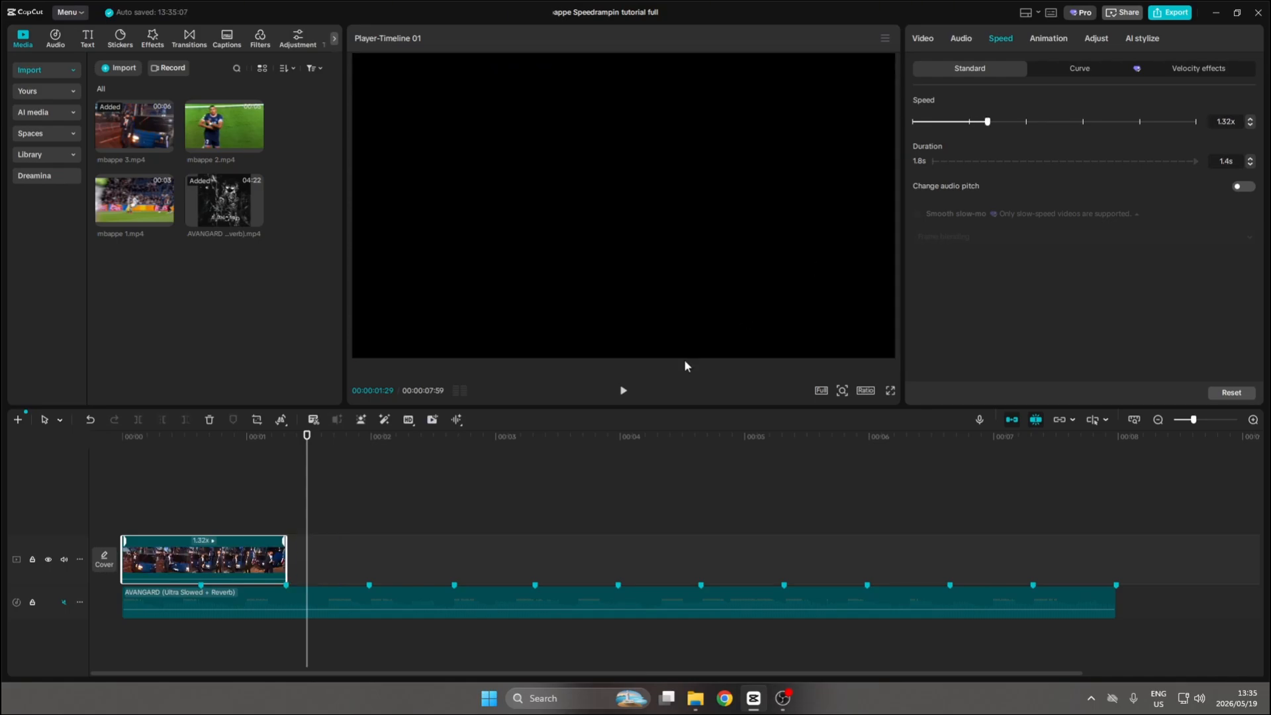
Play the sped-up compound clip from the start to check its ending against the second beat marker.
{"action": "left_click", "coordinate": [185, 512]}
{"action": "key", "text": "space"}
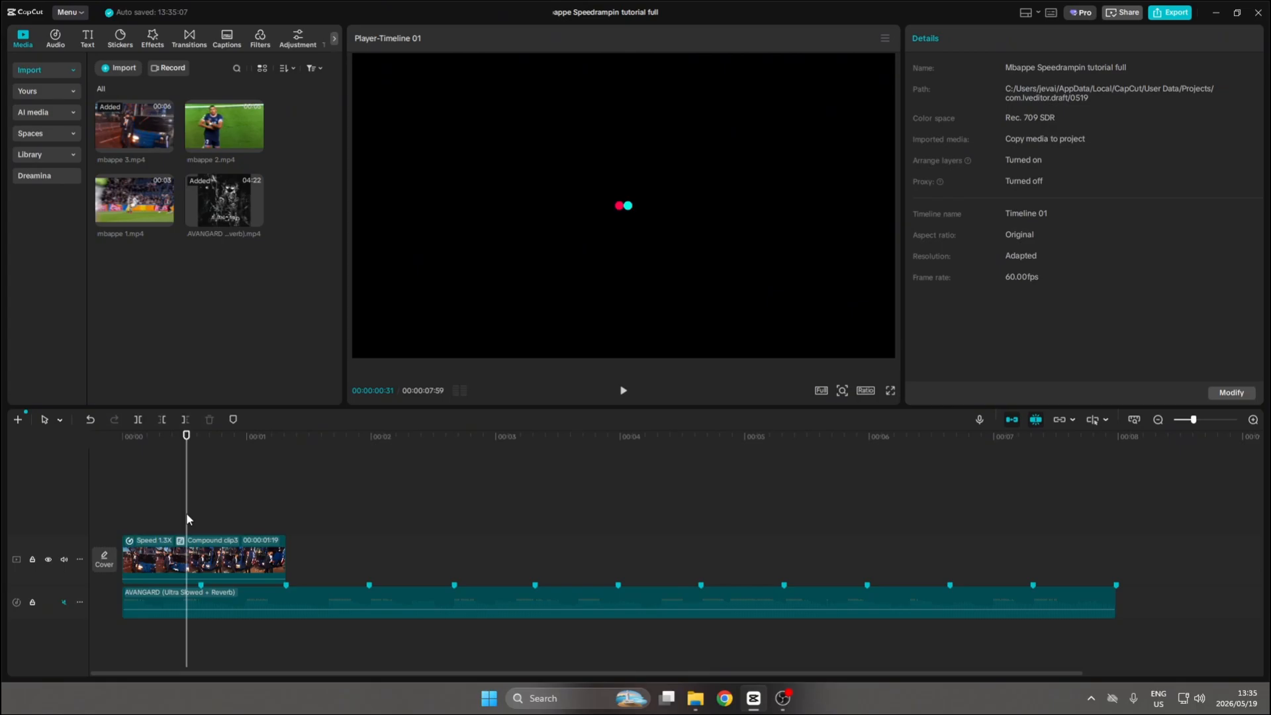
{"action": "key", "text": "space"}
{"action": "left_click", "coordinate": [134, 514]}
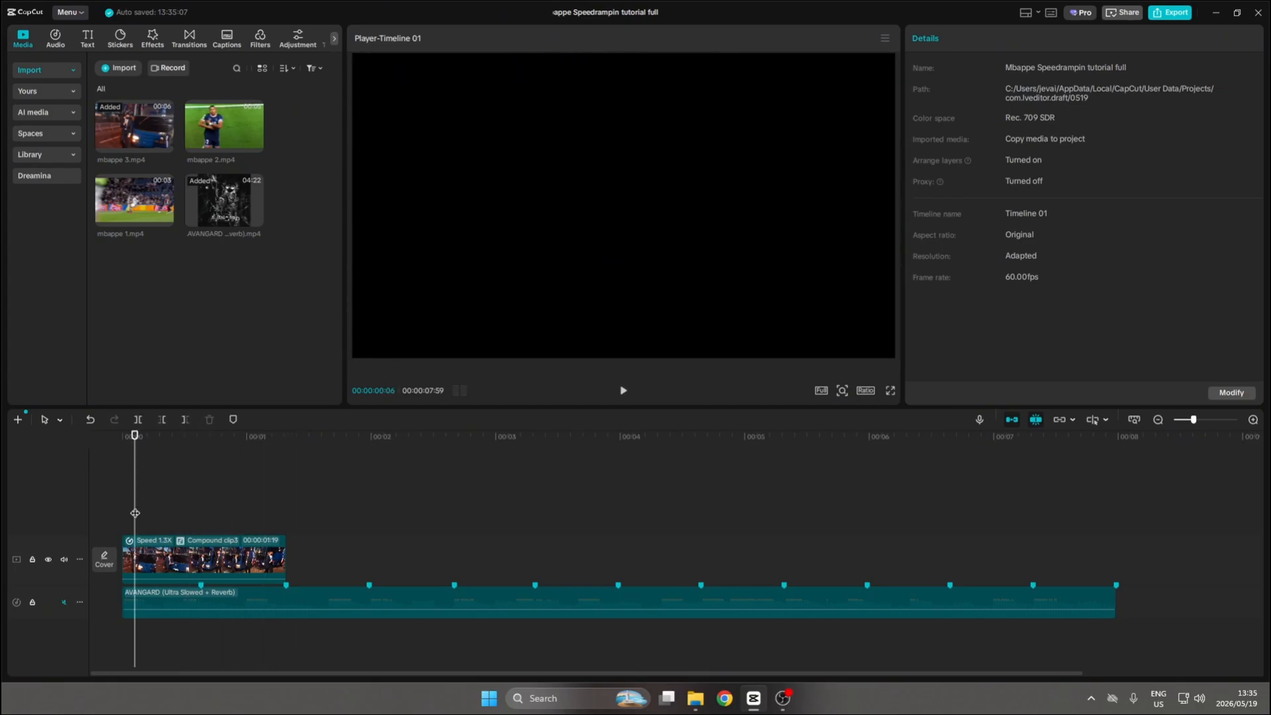
{"action": "left_click", "coordinate": [99, 509]}
{"action": "key", "text": "space"}
{"action": "key", "text": "space"}
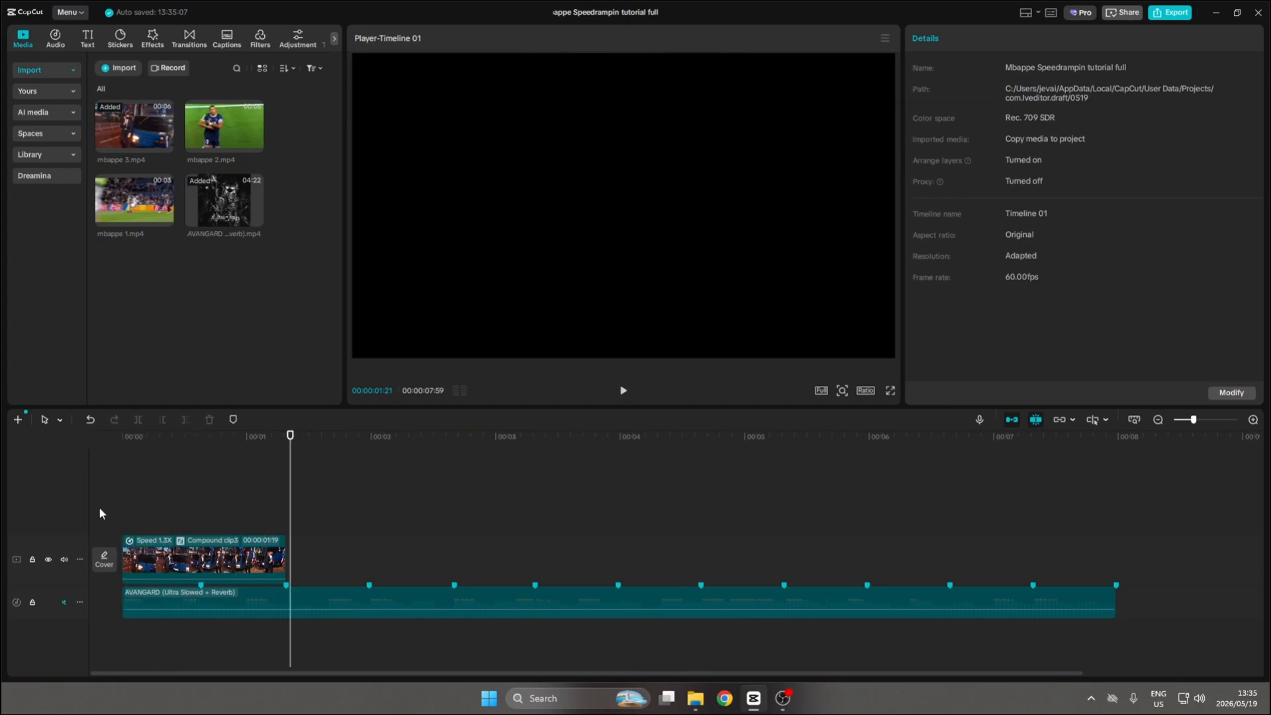
{"action": "left_click", "coordinate": [276, 508]}
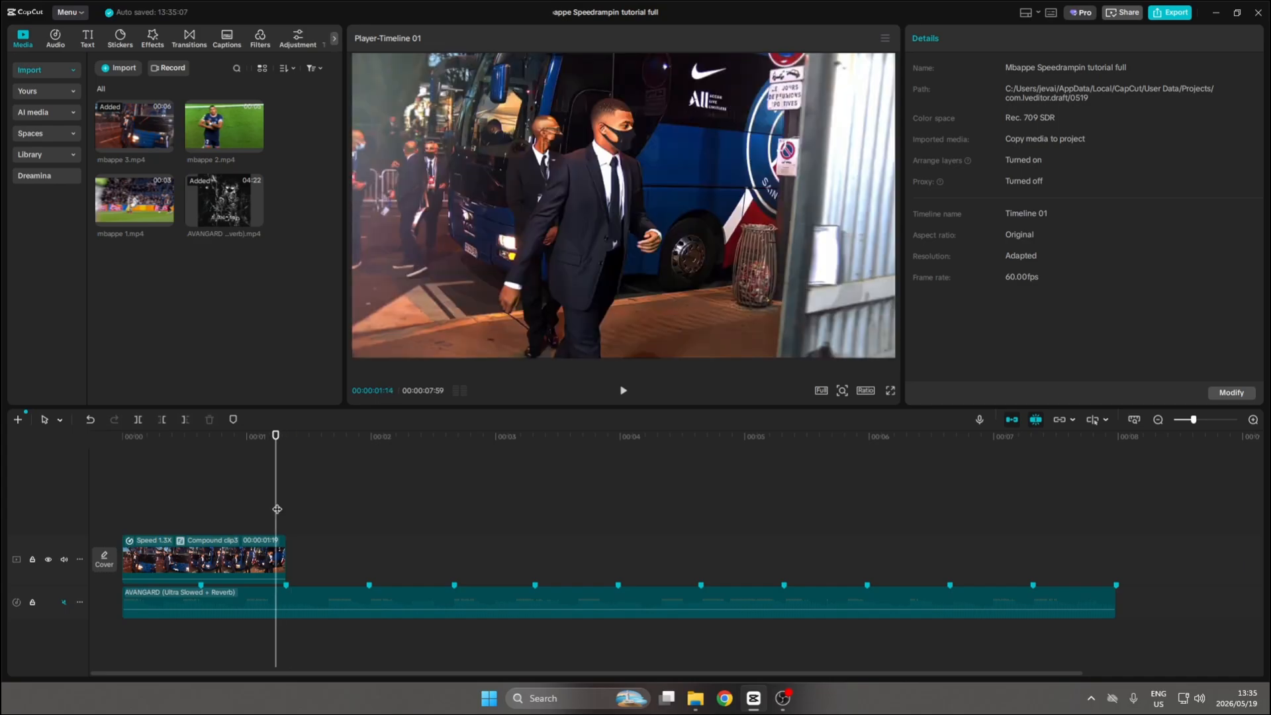
Undo the compound clip's standard speed change and reselect the clip near its end.
{"action": "key", "text": "ctrl+z"}
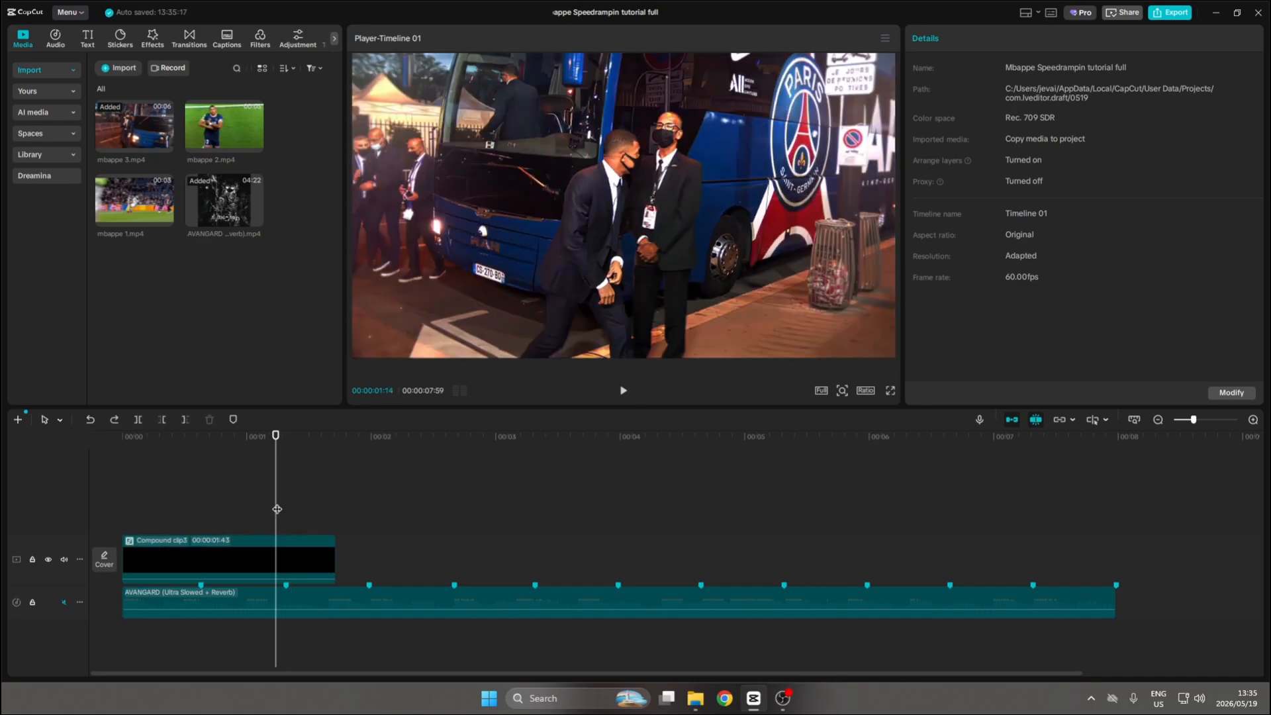
{"action": "left_click", "coordinate": [294, 515]}
{"action": "left_click", "coordinate": [311, 556]}
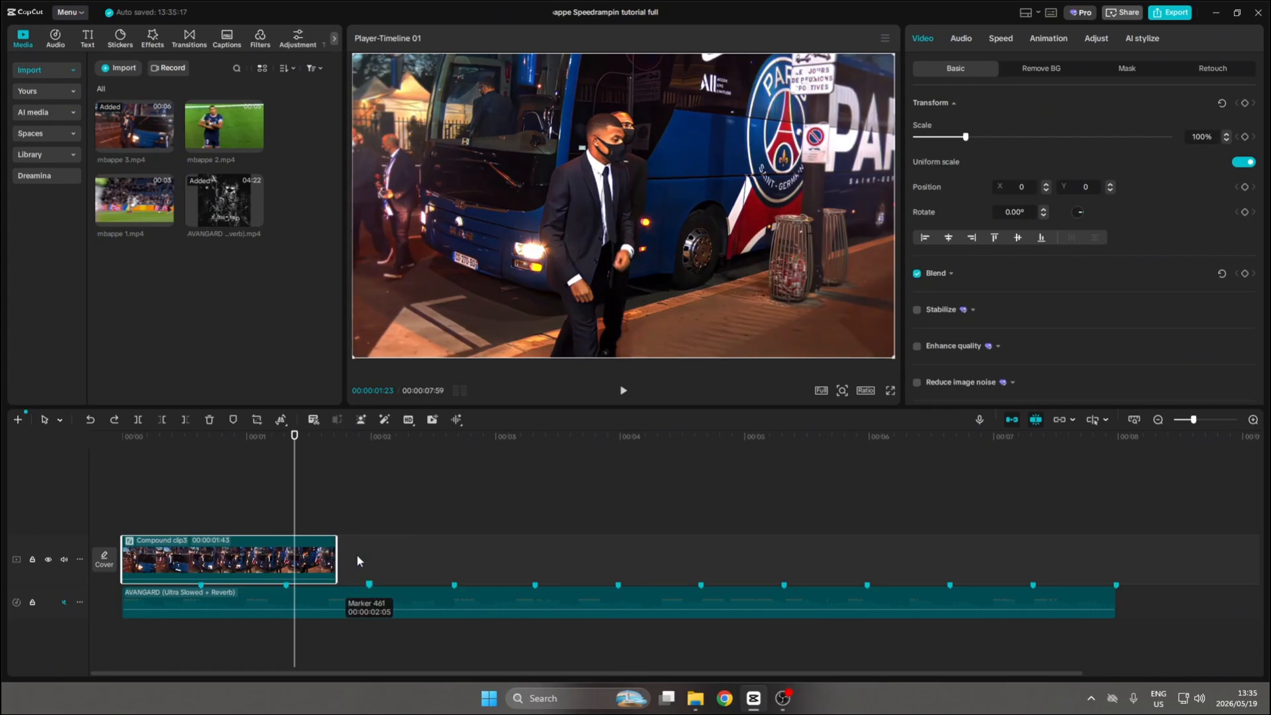
{"action": "left_click", "coordinate": [316, 509]}
{"action": "left_click", "coordinate": [320, 508]}
{"action": "left_click", "coordinate": [322, 551]}
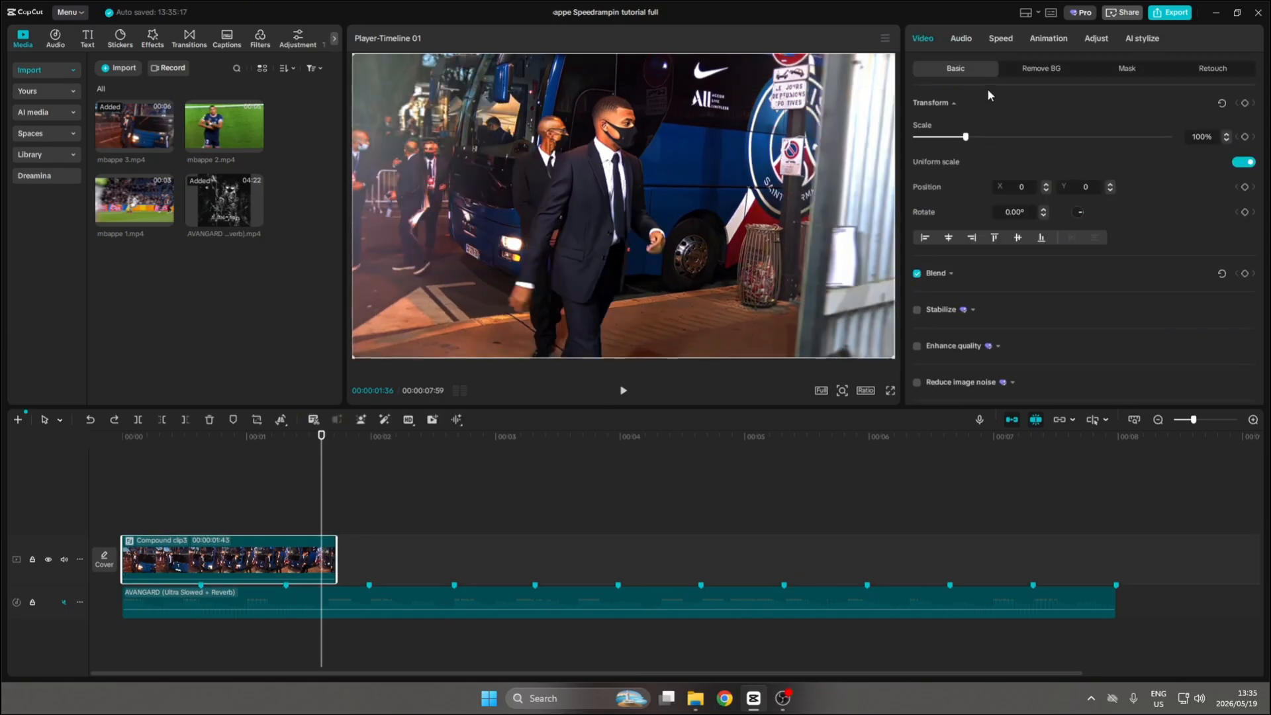
Apply a Custom speed curve to the compound clip, and ungroup it back into the mbappe 3.mp4 clip.
{"action": "left_click", "coordinate": [1002, 39]}
{"action": "left_click", "coordinate": [1045, 71]}
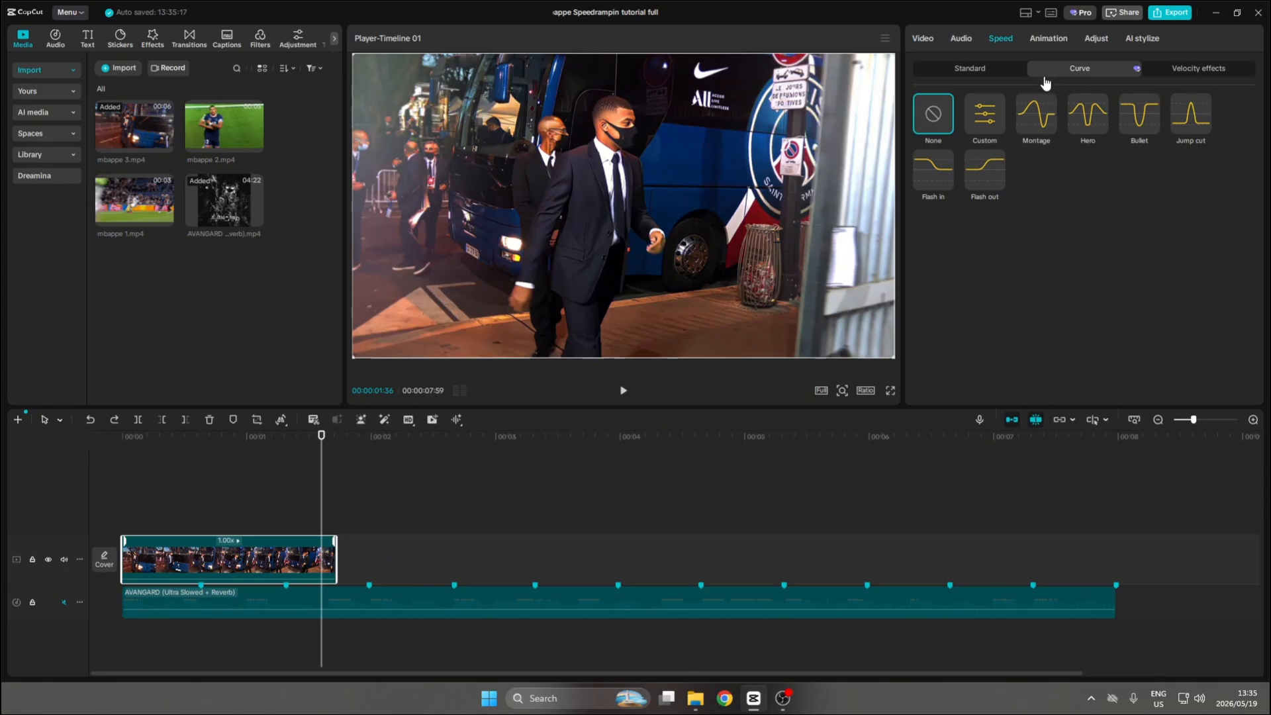
{"action": "left_click", "coordinate": [987, 113]}
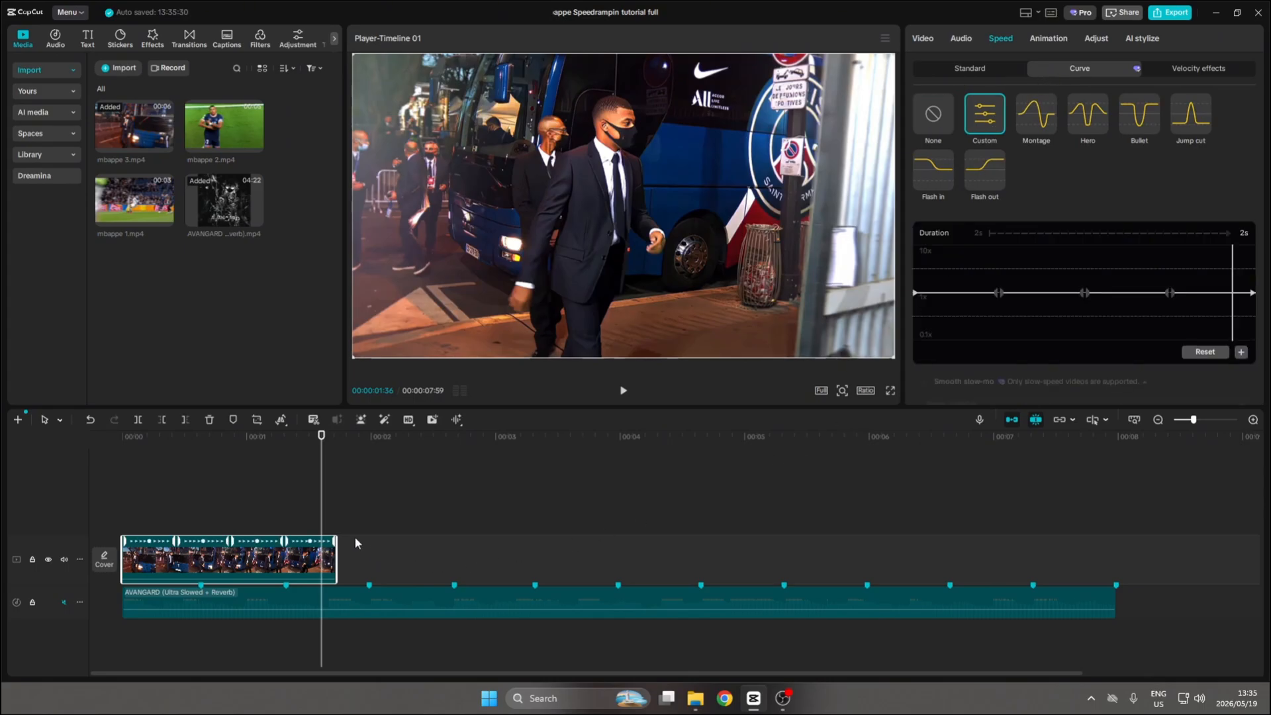
{"action": "left_click", "coordinate": [317, 496]}
{"action": "left_click", "coordinate": [306, 491]}
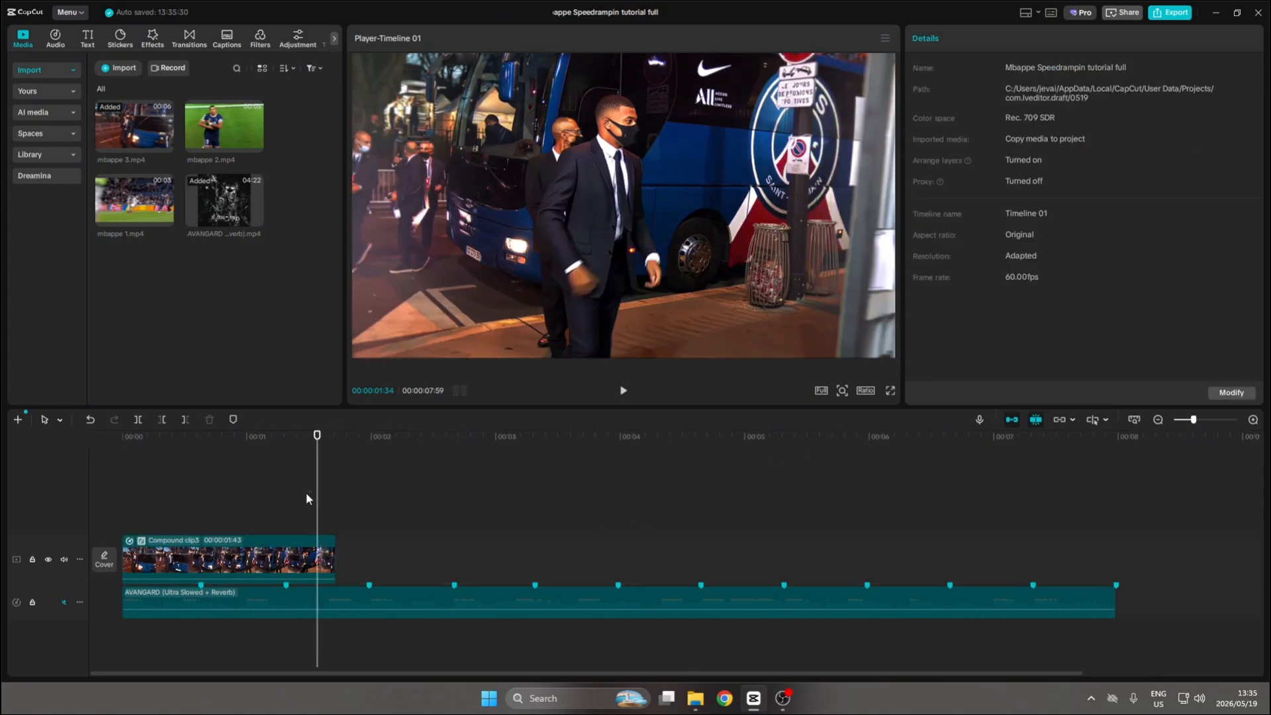
{"action": "left_click", "coordinate": [322, 559]}
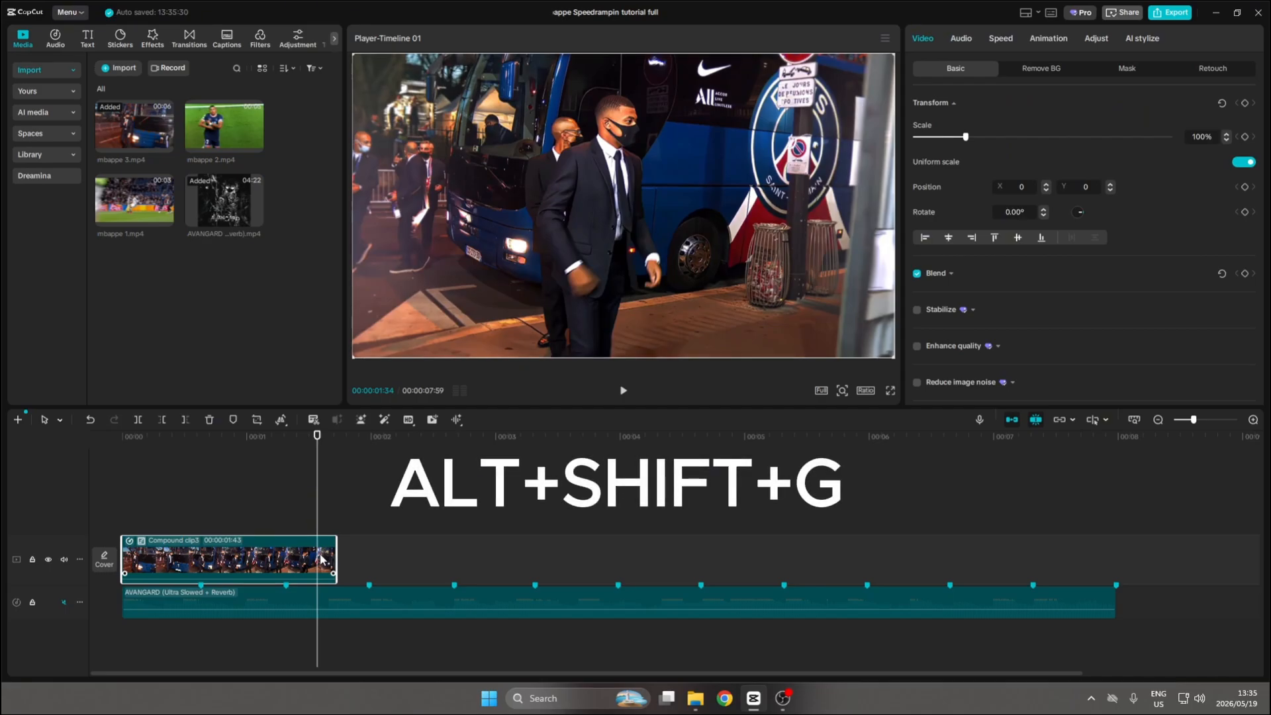
{"action": "key", "text": "alt+shift+g"}
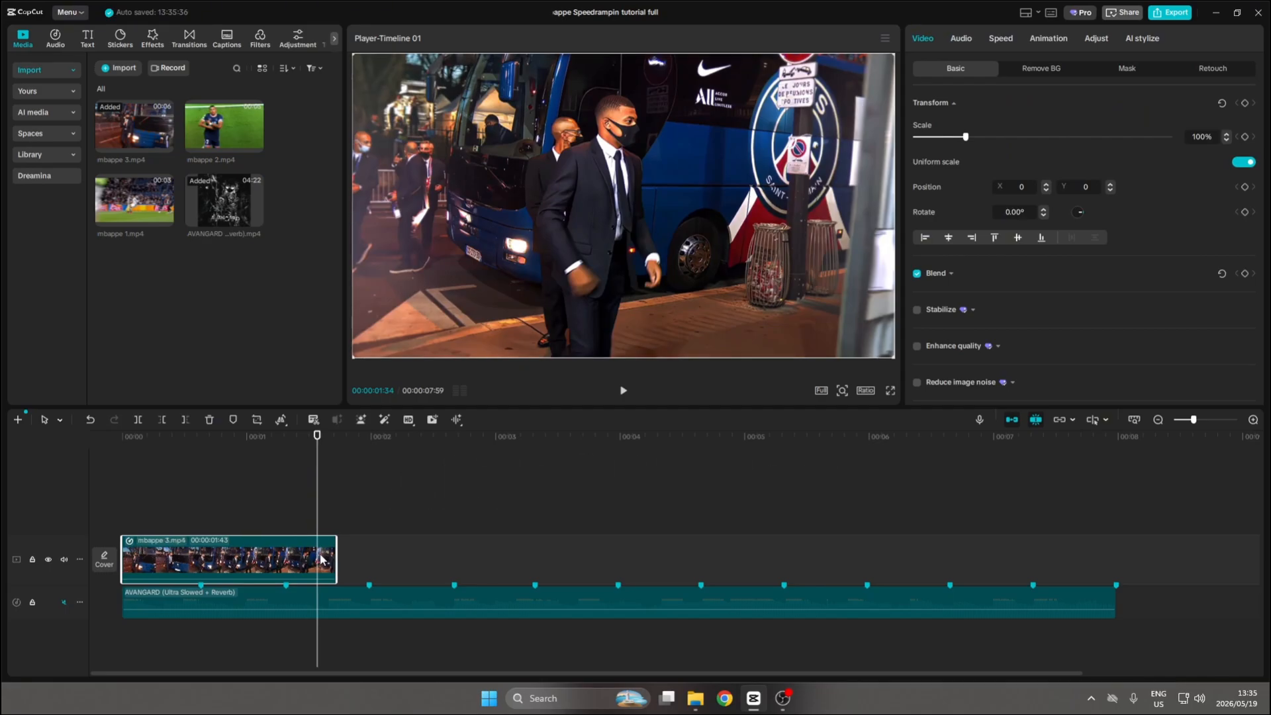
Lower the mbappe 3.mp4 curve's start and end points slightly below the upper dashed guide, extending the clip to the third beat marker.
{"action": "left_click", "coordinate": [1009, 38]}
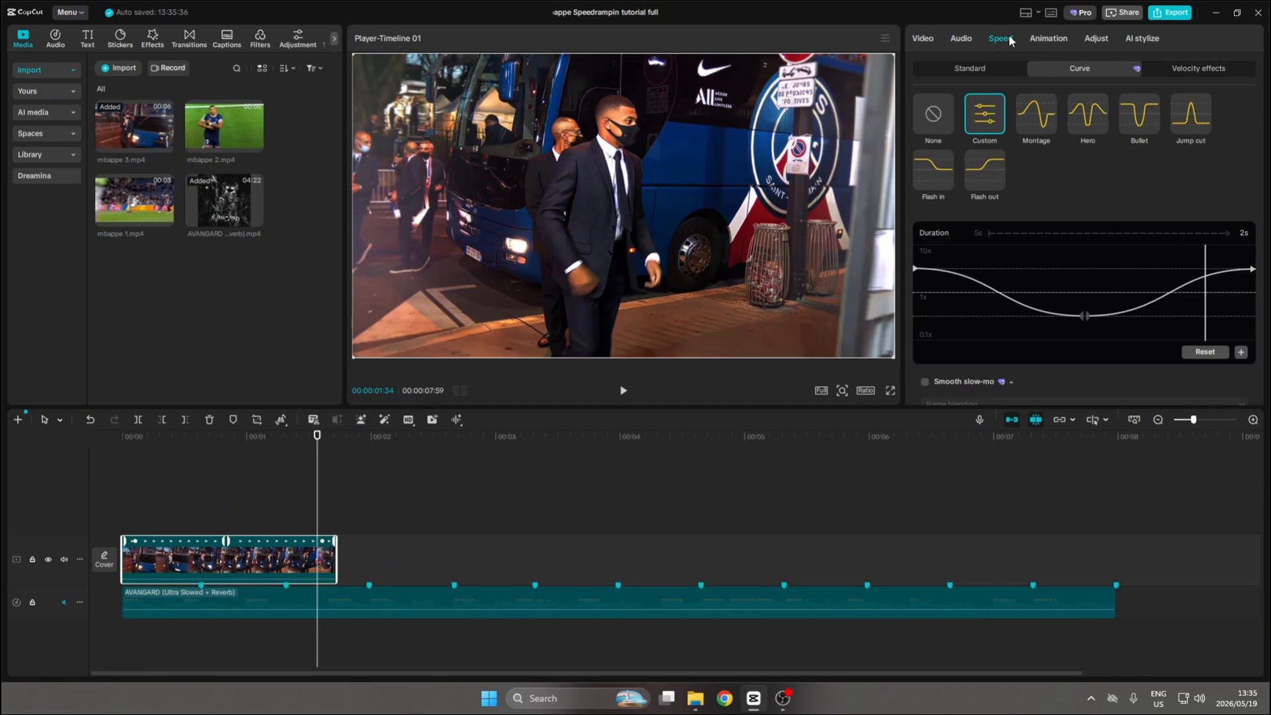
{"action": "left_click_drag", "start_coordinate": [1023, 274], "coordinate": [1056, 272]}
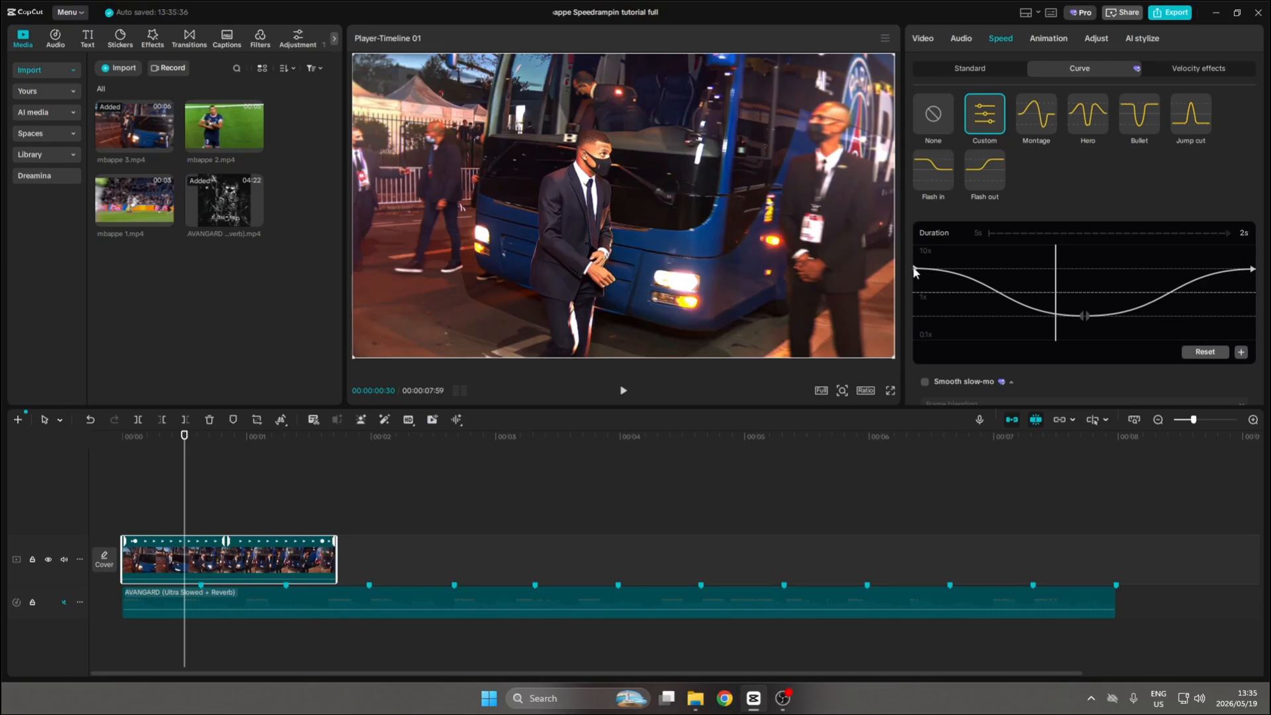
{"action": "left_click_drag", "start_coordinate": [913, 267], "coordinate": [917, 272]}
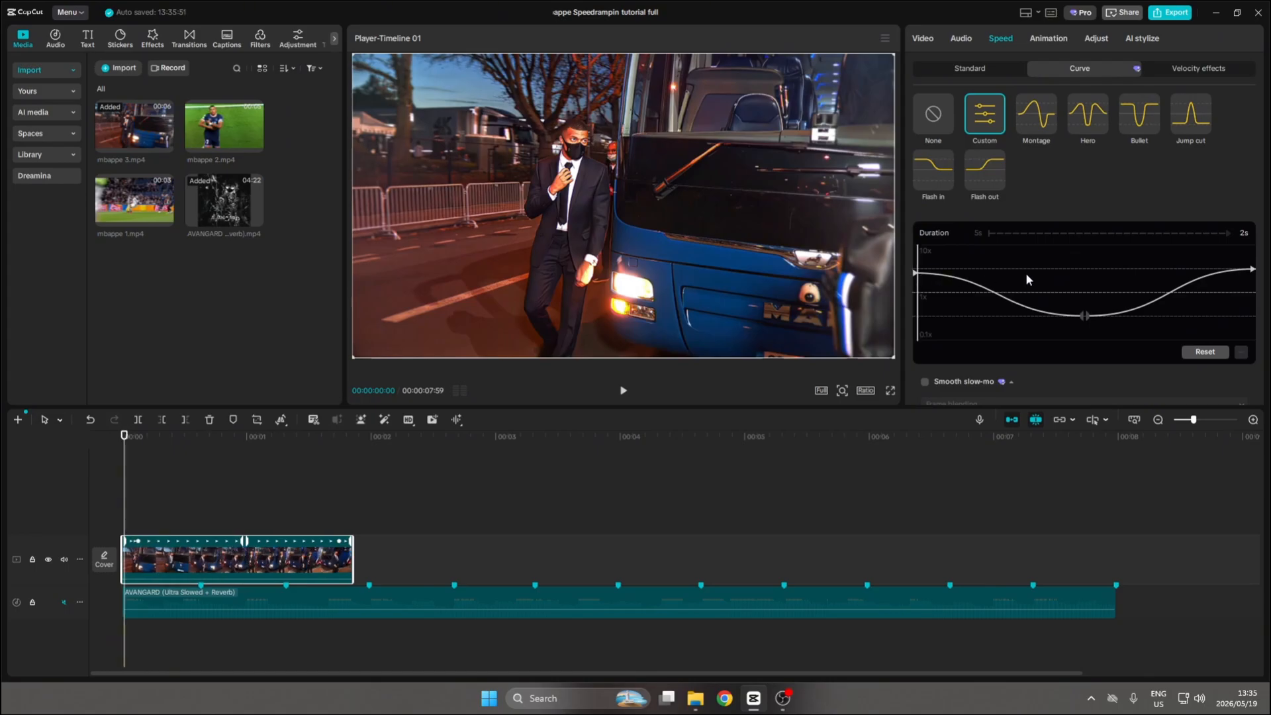
{"action": "left_click", "coordinate": [1252, 272]}
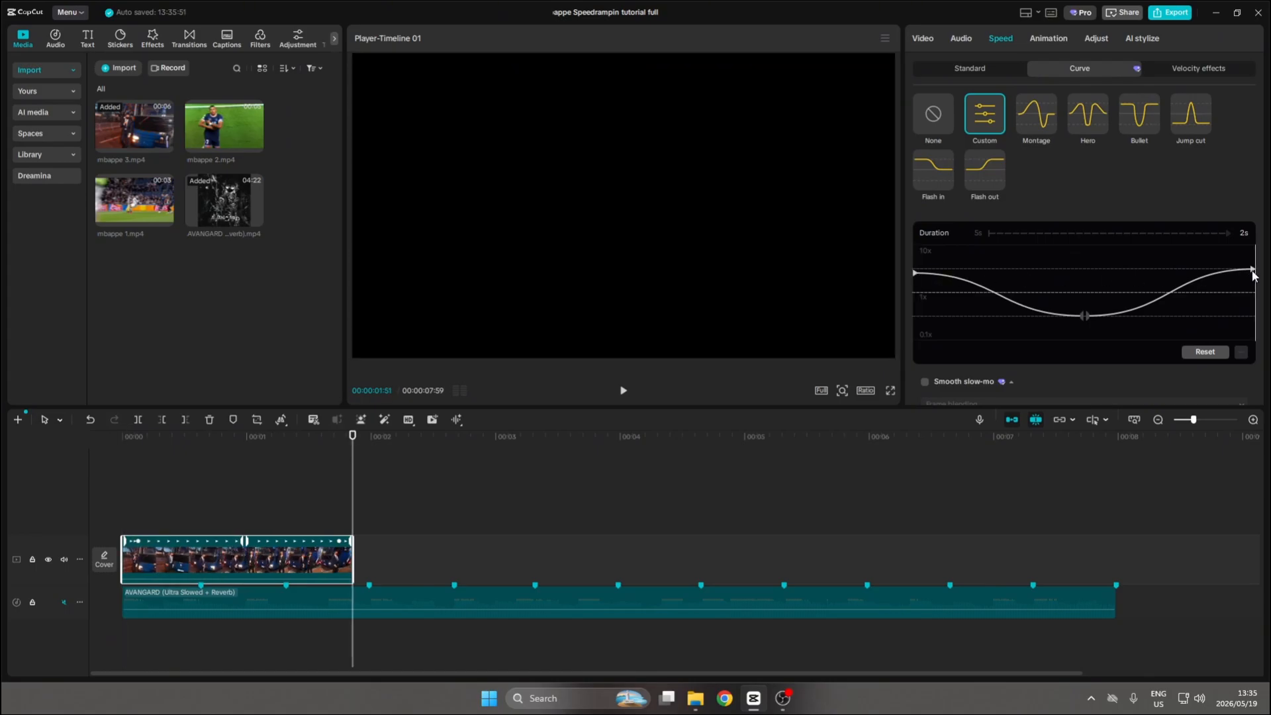
{"action": "left_click_drag", "start_coordinate": [1254, 276], "coordinate": [1255, 280]}
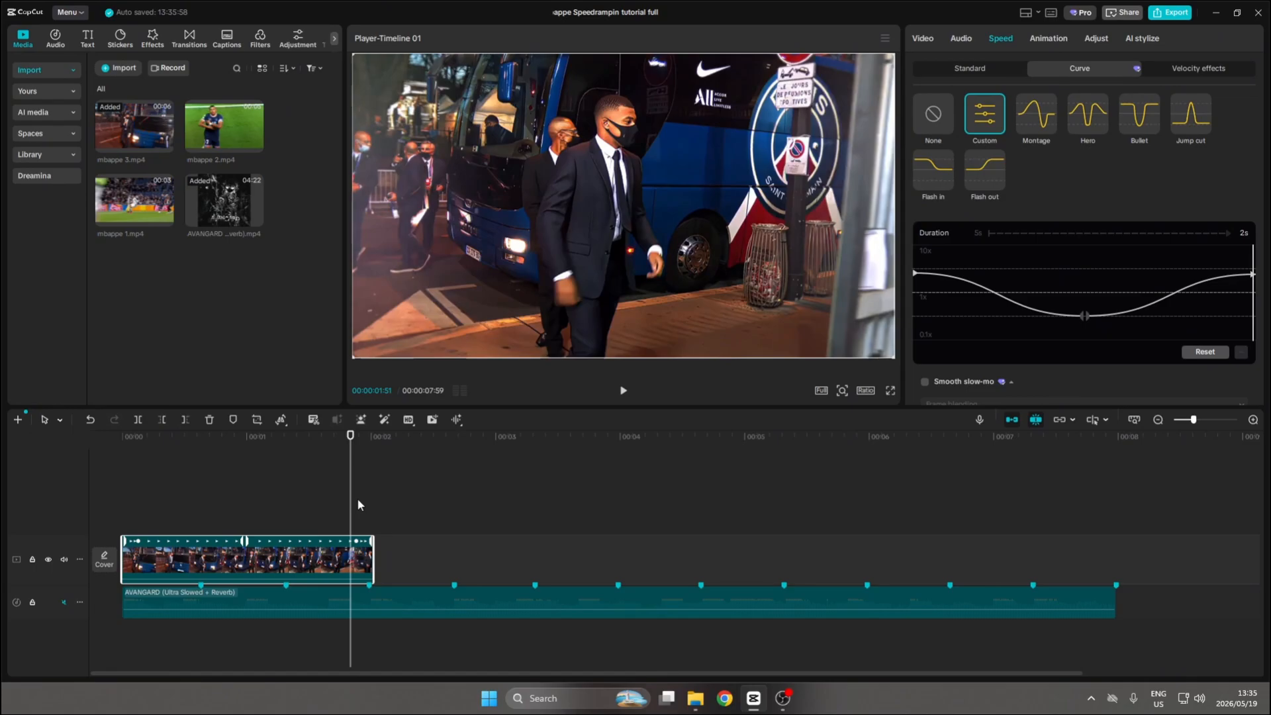
Play the retimed mbappe 3.mp4 clip from near its start twice to check the ramp against the beat markers.
{"action": "mouse_move", "coordinate": [357, 505]}
{"action": "left_mouse_down"}
{"action": "mouse_move", "coordinate": [368, 505]}
{"action": "mouse_move", "coordinate": [289, 510]}
{"action": "mouse_move", "coordinate": [347, 518]}
{"action": "left_mouse_up"}
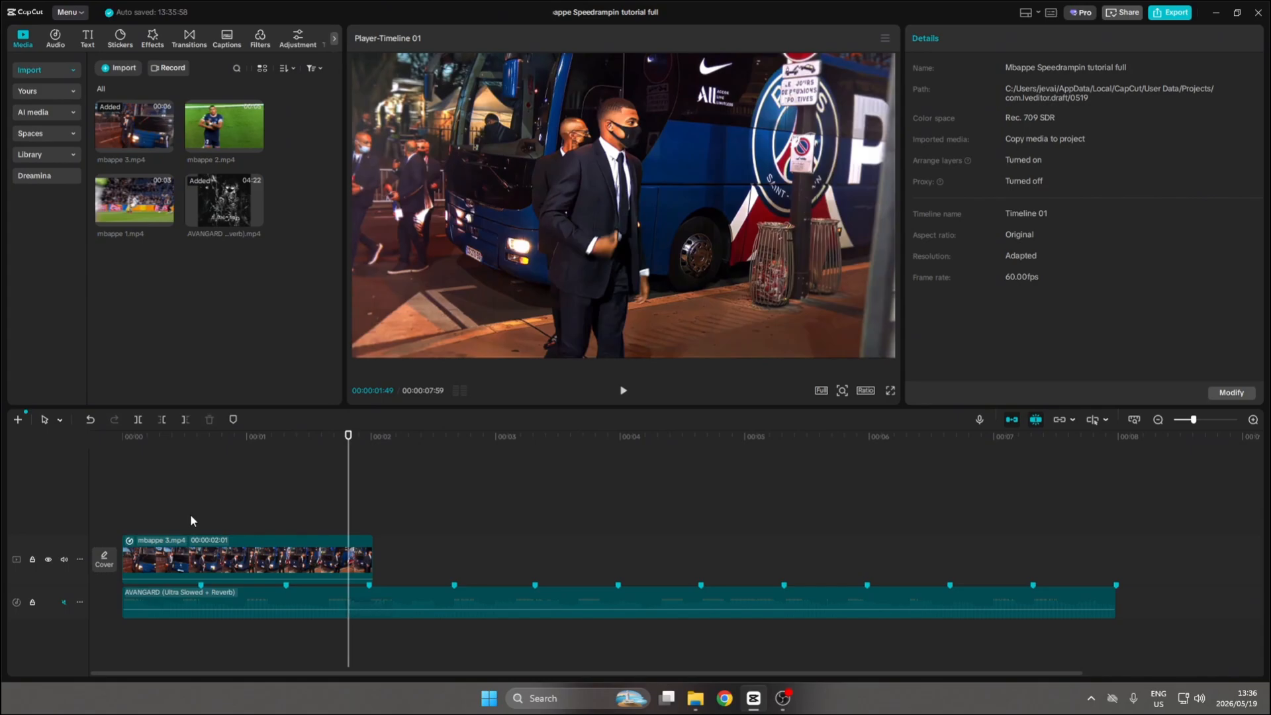
{"action": "left_click", "coordinate": [129, 494]}
{"action": "key", "text": "space"}
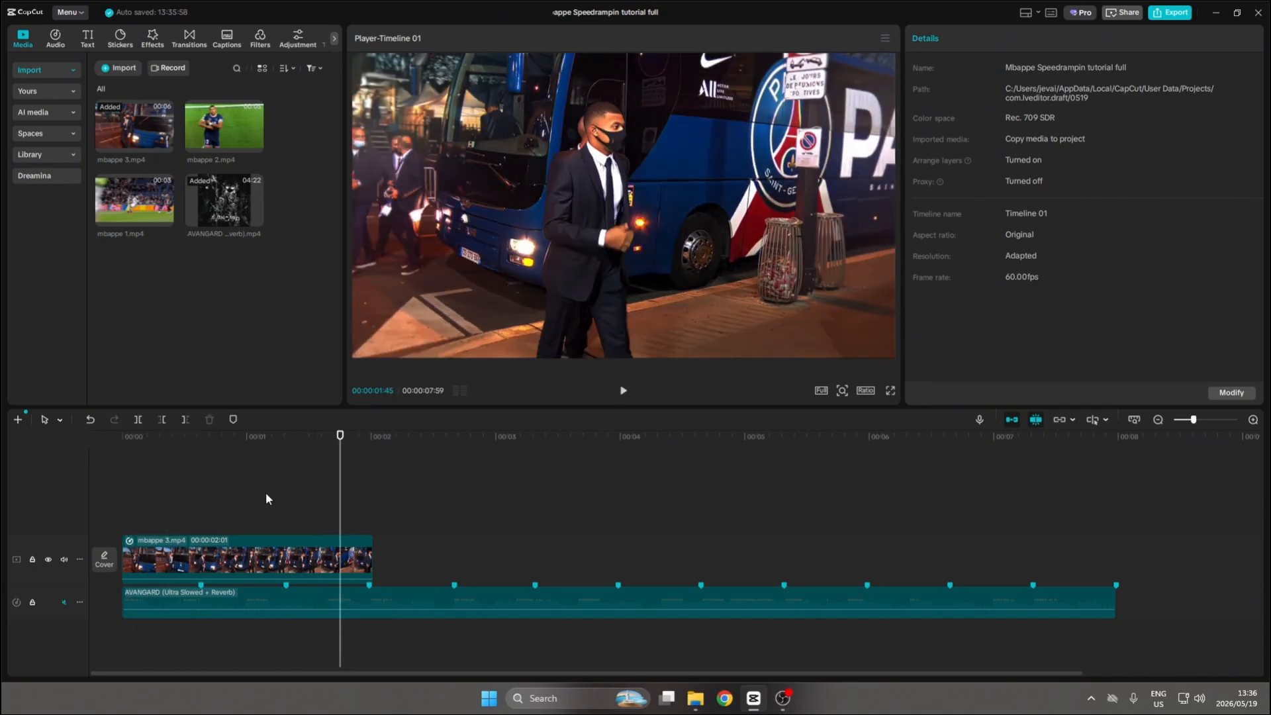
{"action": "key", "text": "space"}
{"action": "key", "text": "space"}
{"action": "left_click", "coordinate": [137, 502]}
{"action": "key", "text": "space"}
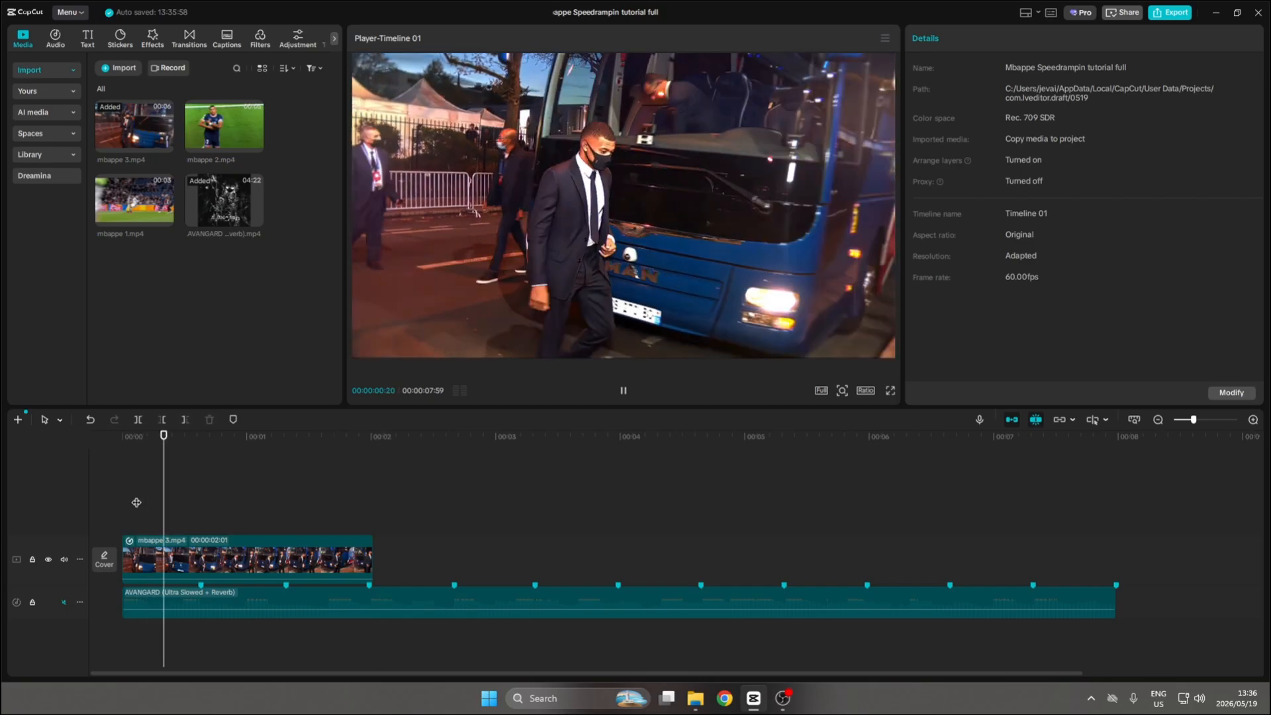